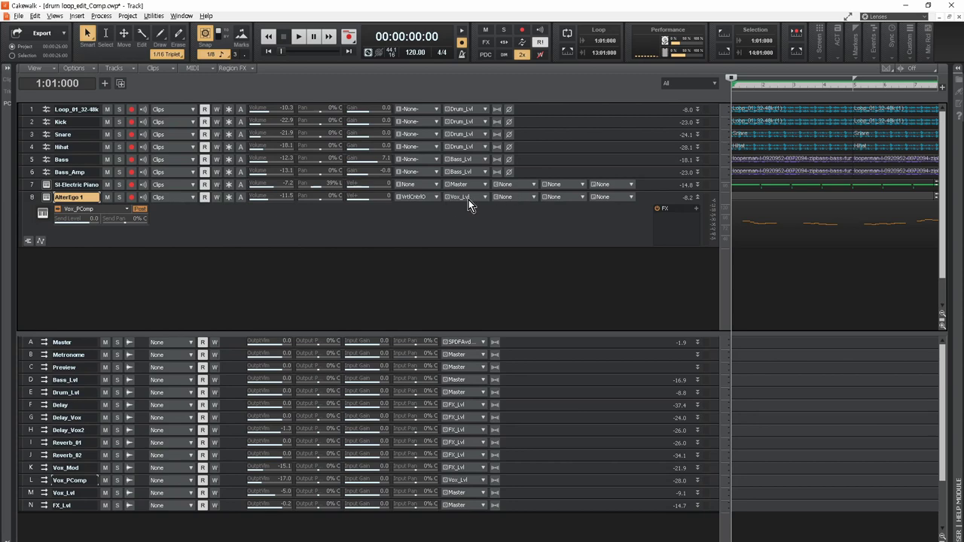
Step: Review the output choices of the AlterEgo 1 track, expand the Vox_Lvl bus and review the reassignment options for its Vox_Mod send
left_click(468, 200)
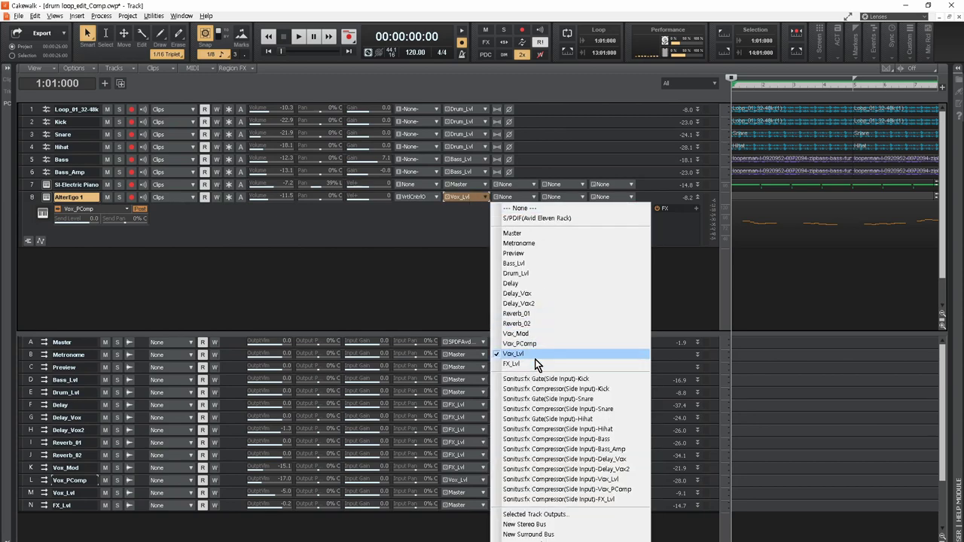
left_click(434, 229)
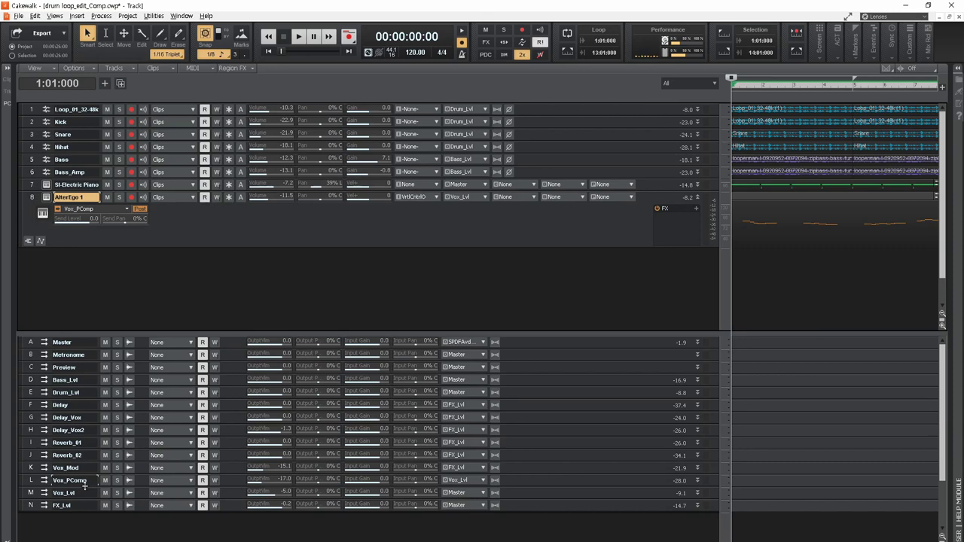
left_click_drag(85, 499, 150, 476)
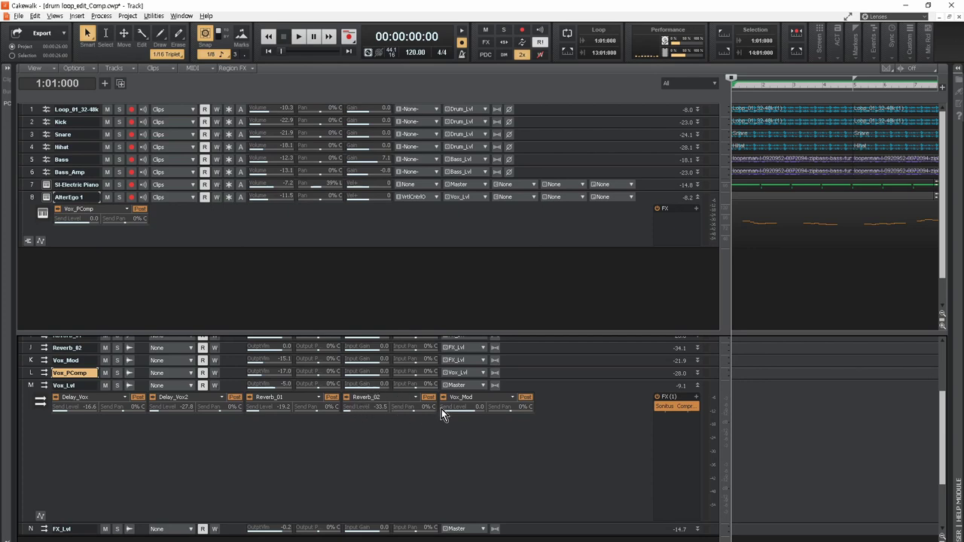
right_click(473, 397)
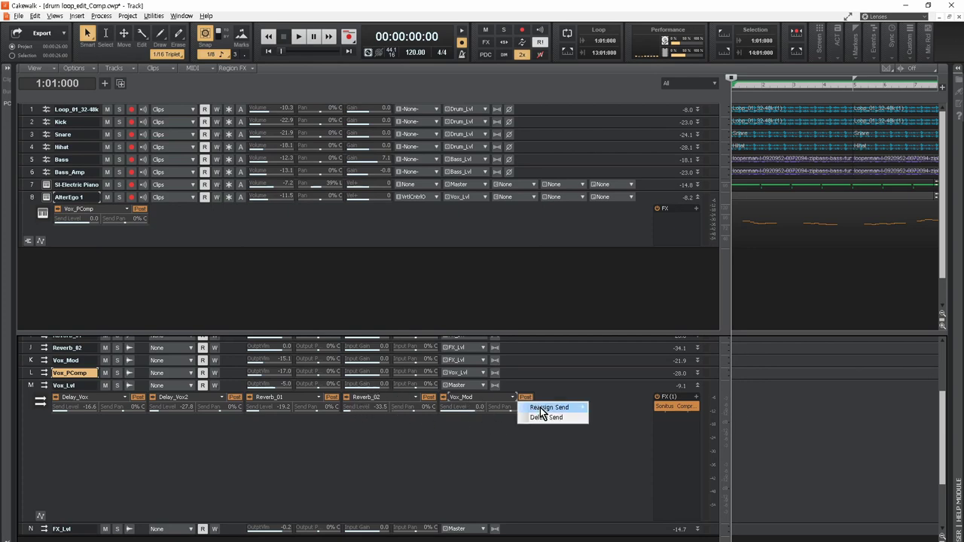
mouse_move(548, 409)
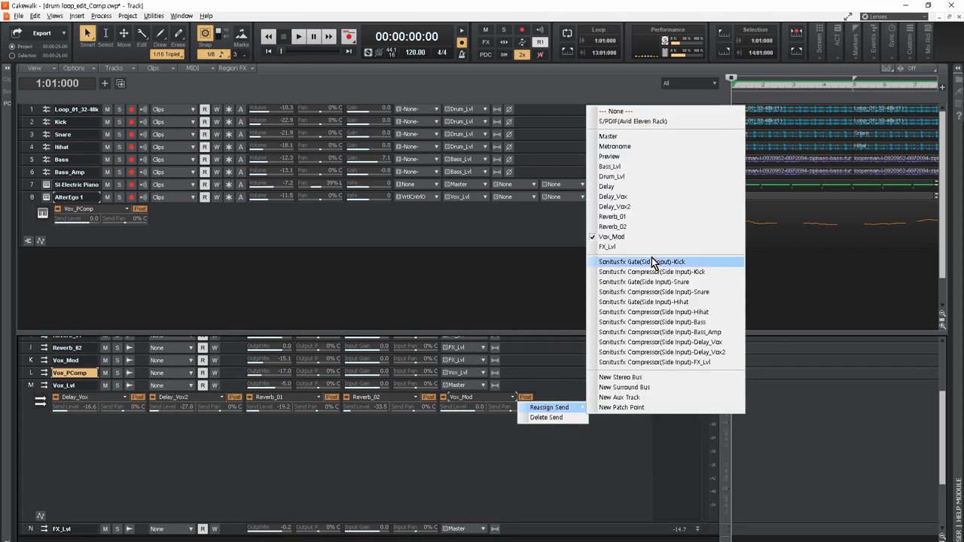
left_click(417, 490)
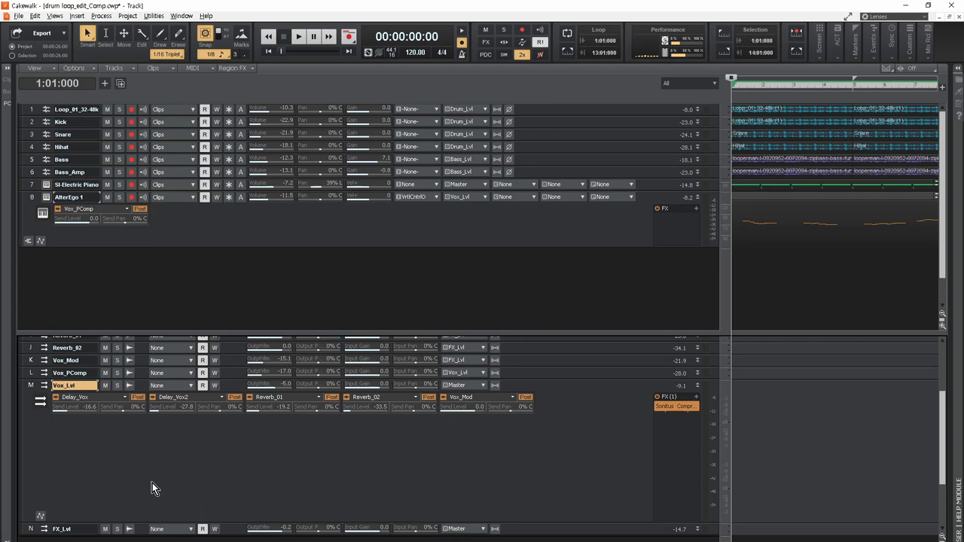
Step: Collapse the Vox_Lvl bus strip and the AlterEgo 1 track strip to their minimum height
scroll(152, 483, "up", 3)
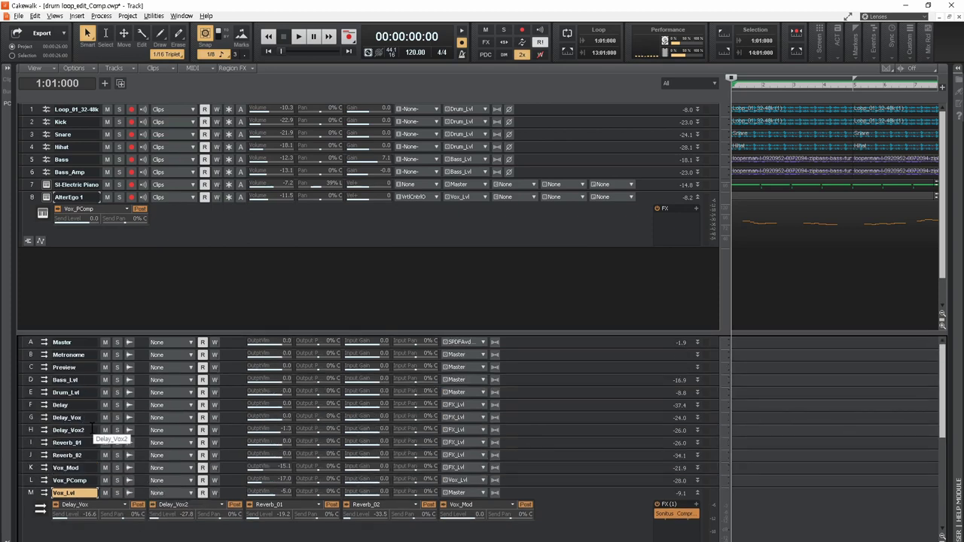
scroll(297, 505, "down", 3)
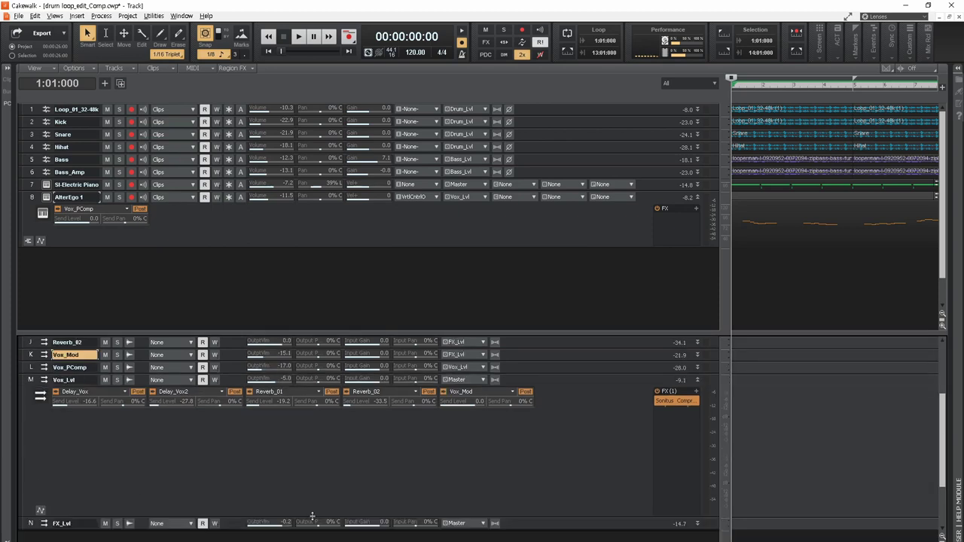
left_click_drag(321, 519, 326, 385)
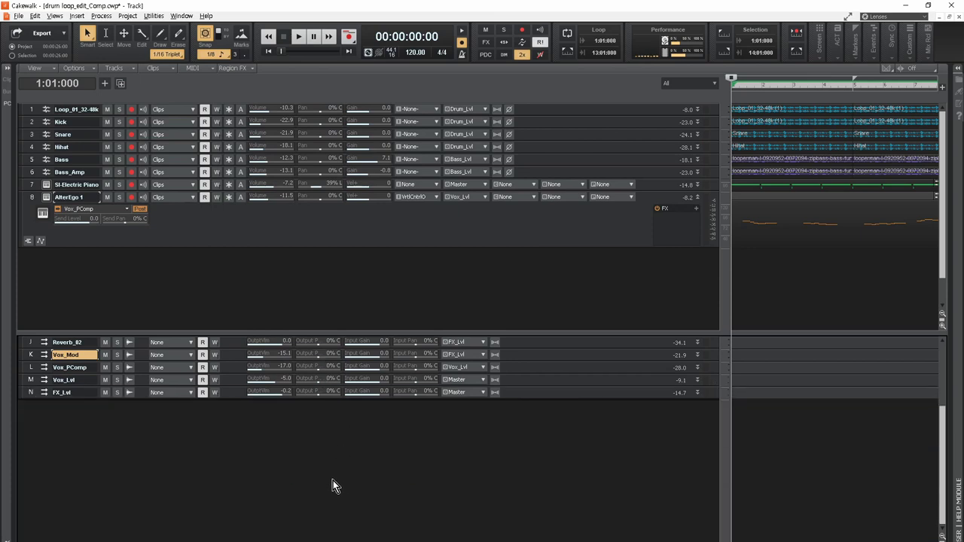
scroll(360, 497, "up", 3)
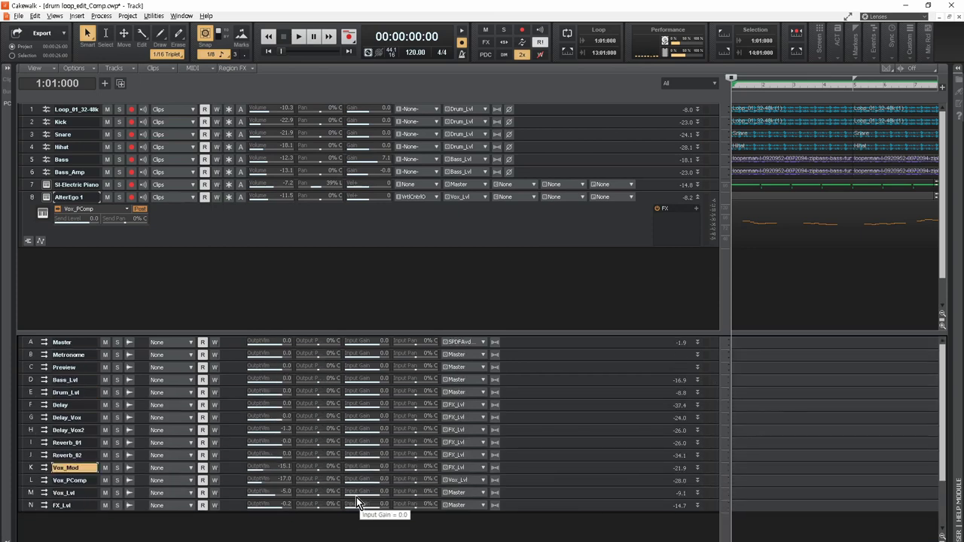
left_click_drag(168, 243, 169, 168)
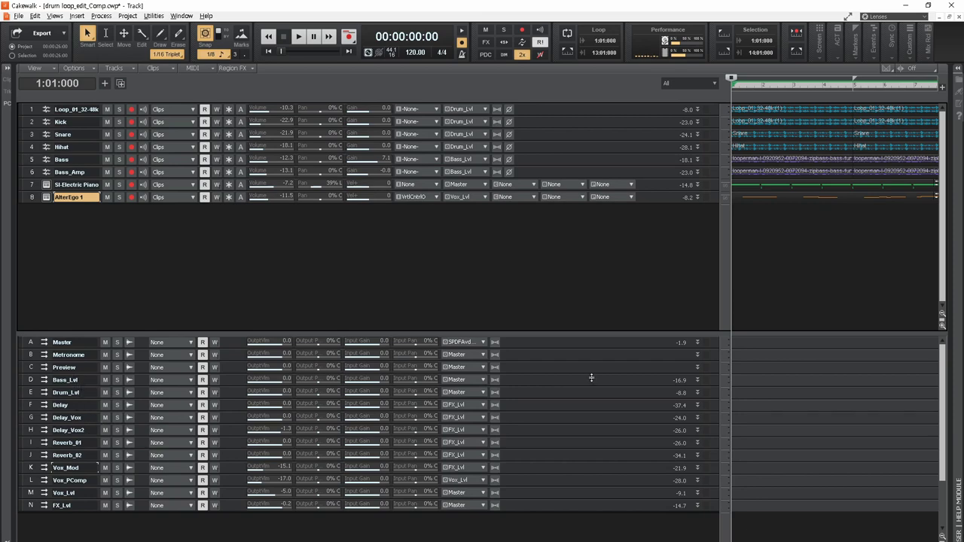
Step: Enlarge the bus pane and increase the height of all bus strips to show their sends and effects bins
left_click_drag(719, 332, 700, 214)
scroll(572, 427, "up", 3, "ctrl")
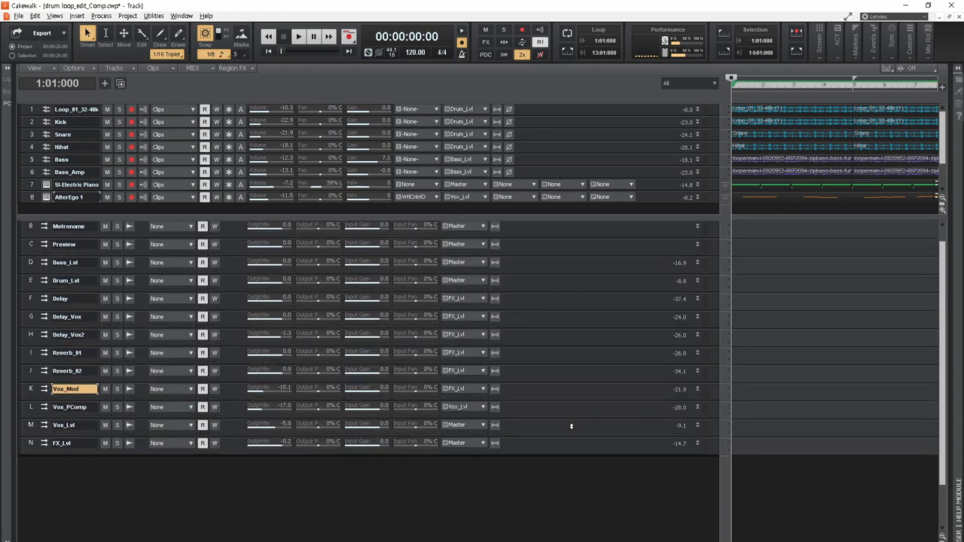
scroll(572, 427, "up", 3, "ctrl")
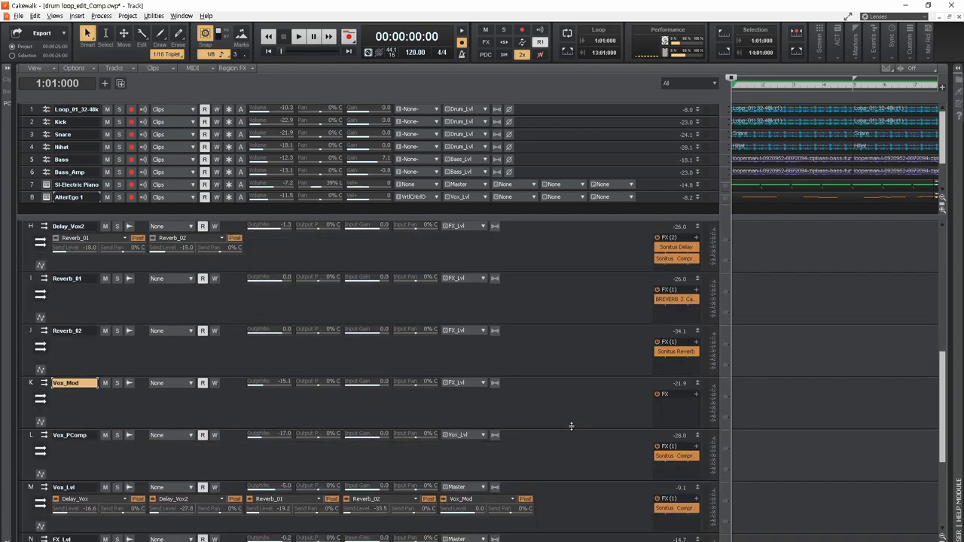
scroll(546, 324, "up", 5)
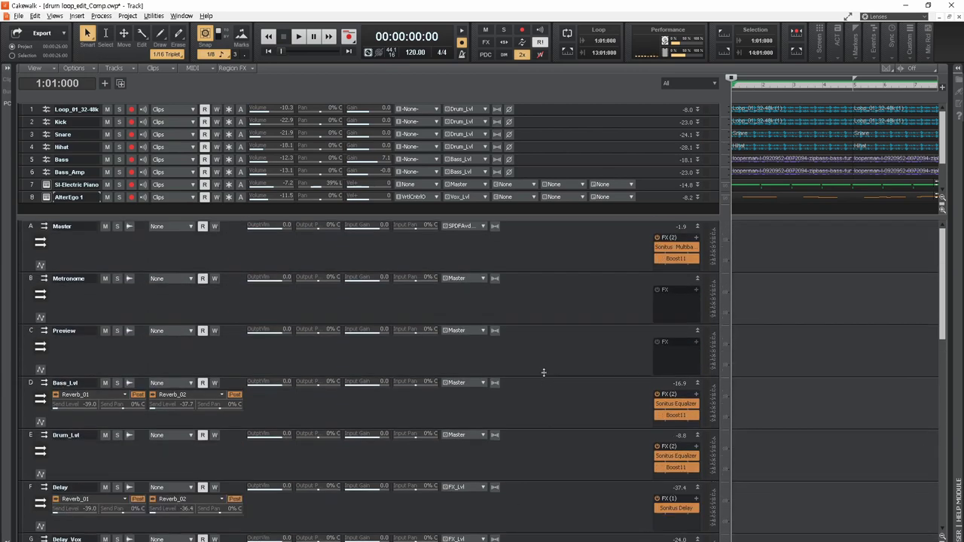
Step: Inspect the Sonitus Delay effect settings on the Delay bus and close the plug-in window
scroll(543, 372, "down", 3)
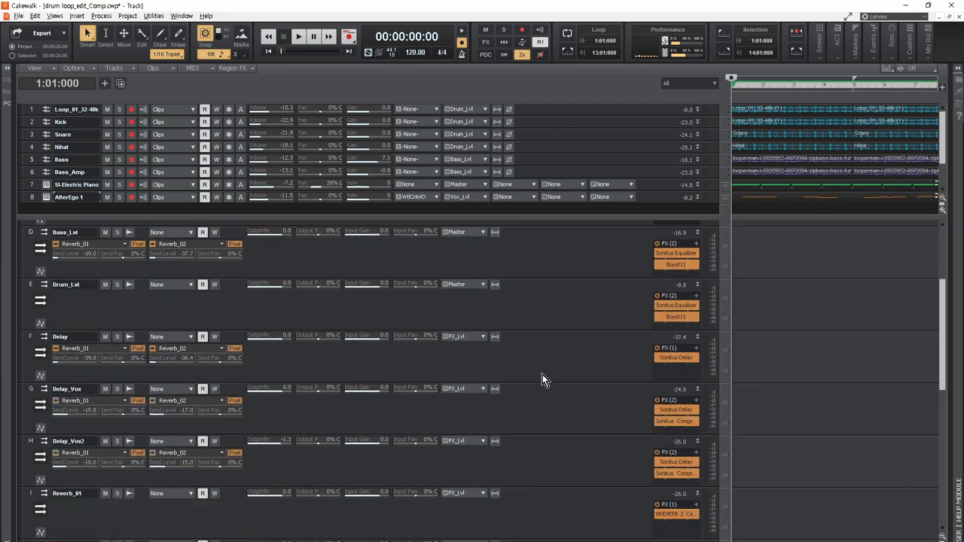
left_click(70, 367)
double_click(71, 337)
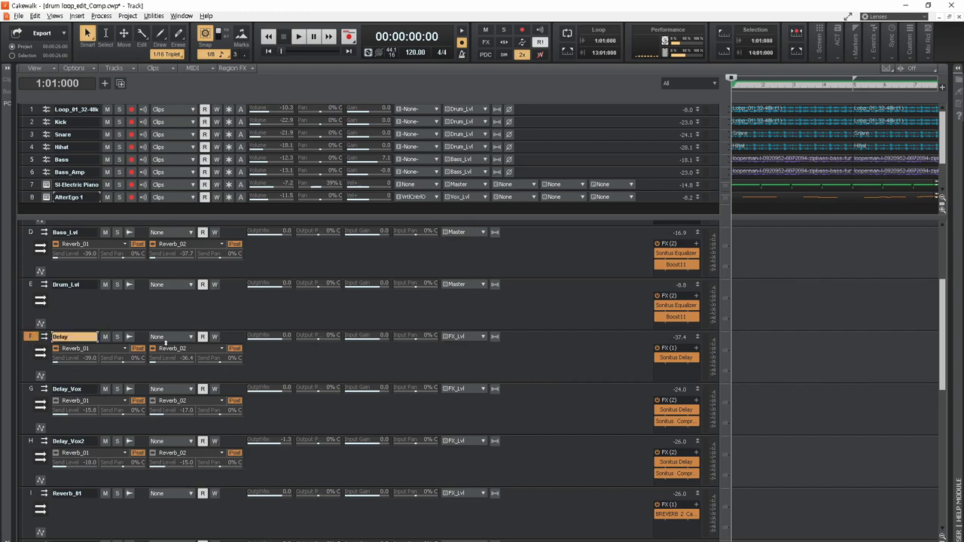
double_click(675, 359)
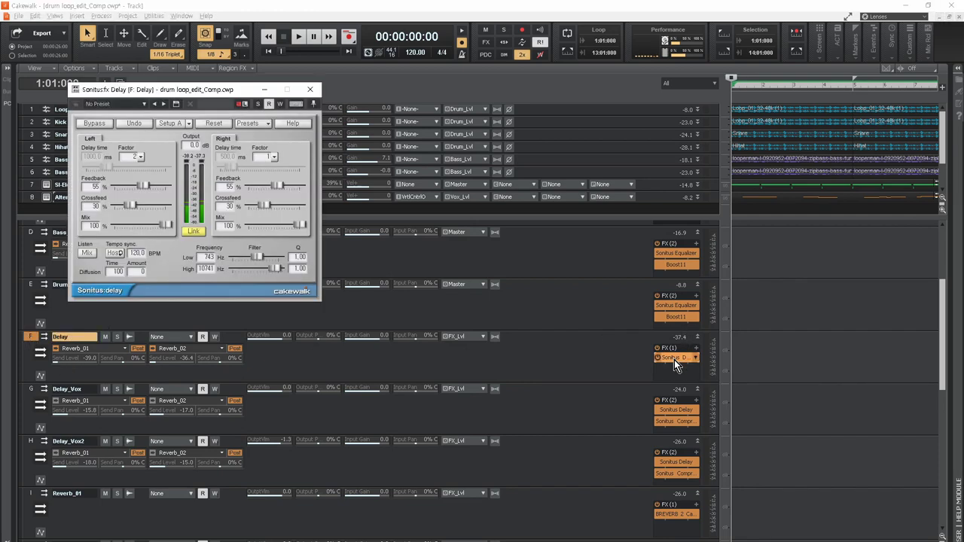
left_click(315, 93)
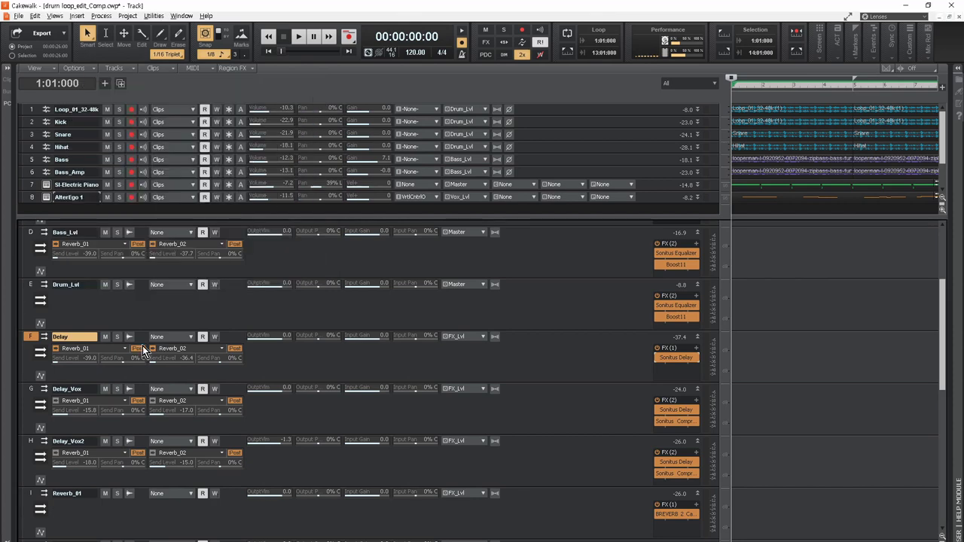
Step: Inspect the Sonitus Delay and Sonitus Compressor settings on the Delay_Vox bus, closing each plug-in window
key("Tab")
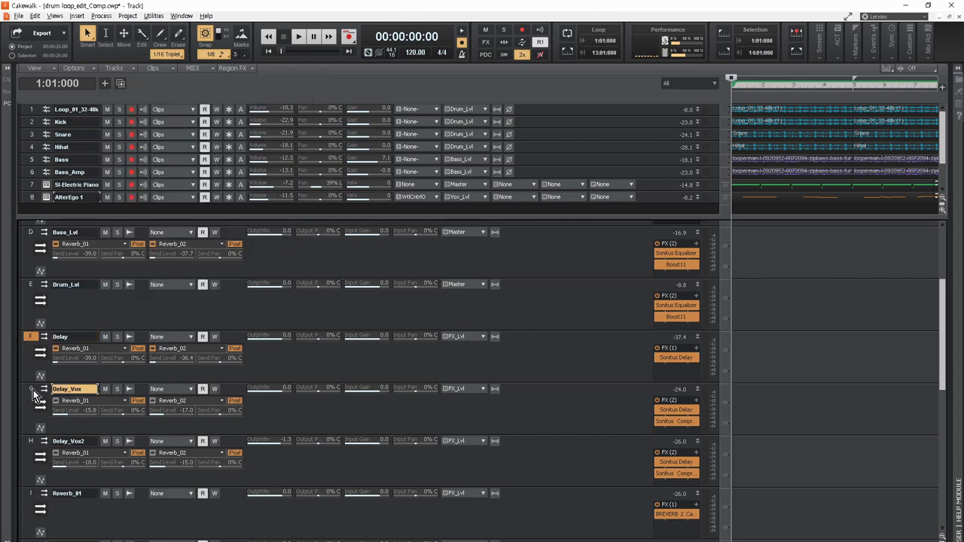
left_click(31, 391)
double_click(680, 414)
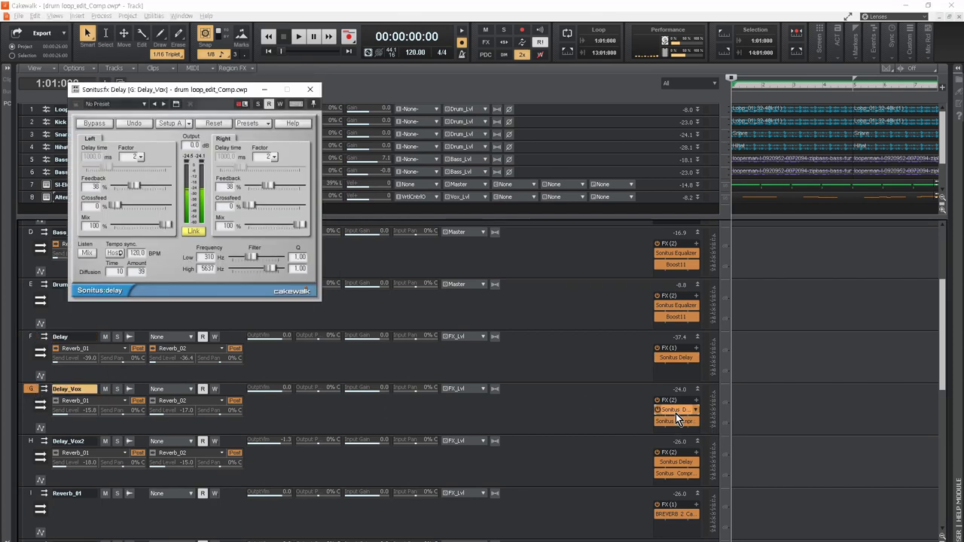
left_click(314, 94)
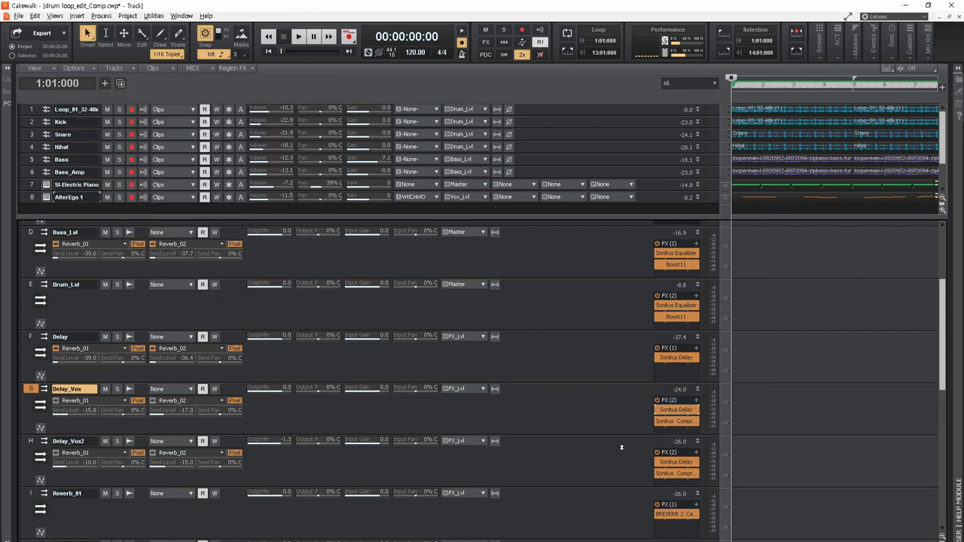
double_click(677, 424)
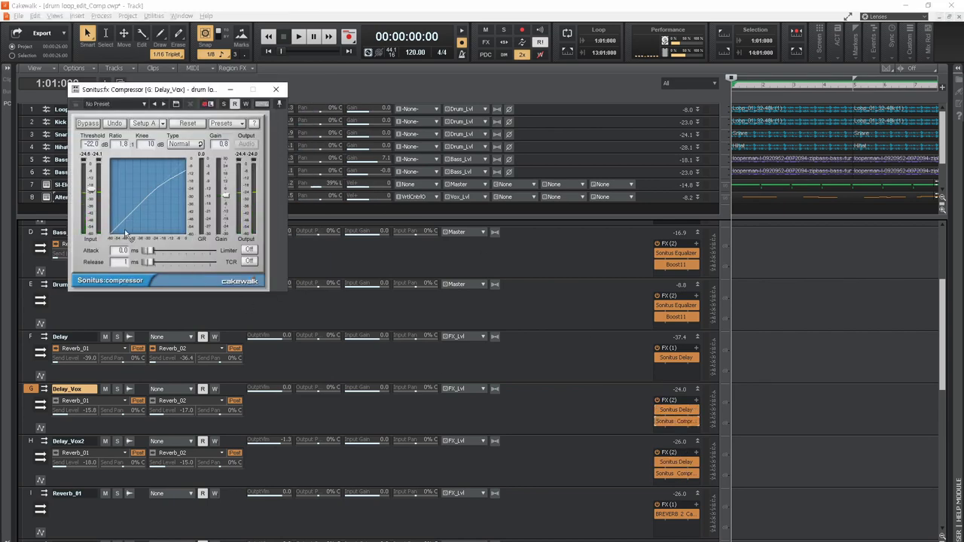
left_click(276, 89)
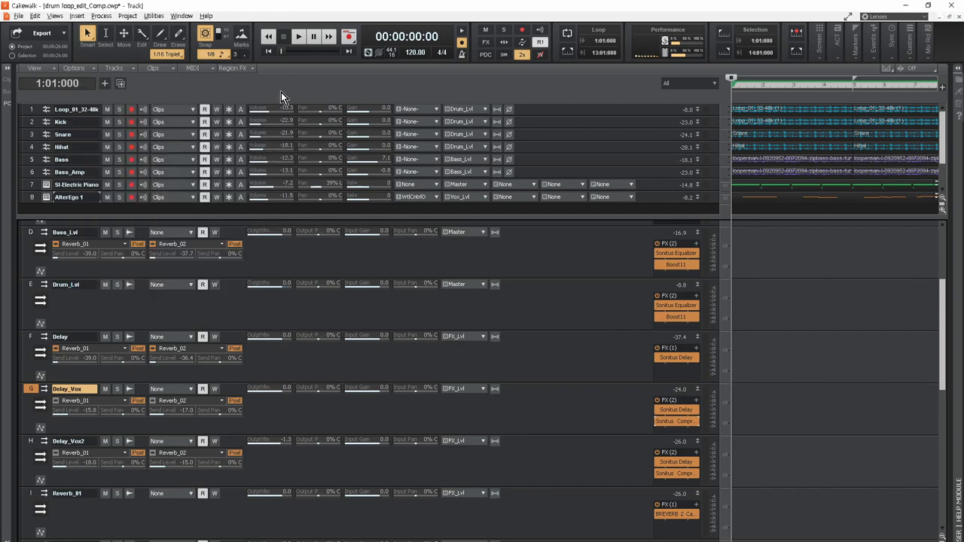
Step: Inspect the Sonitus Delay and Sonitus Compressor settings on the Delay_Vox2 bus, closing each plug-in window
left_click(42, 443)
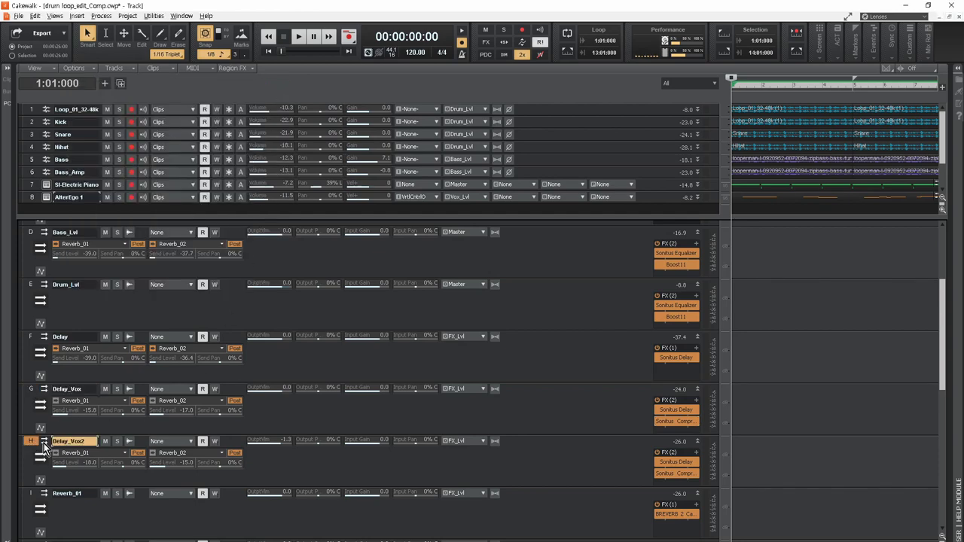
double_click(680, 464)
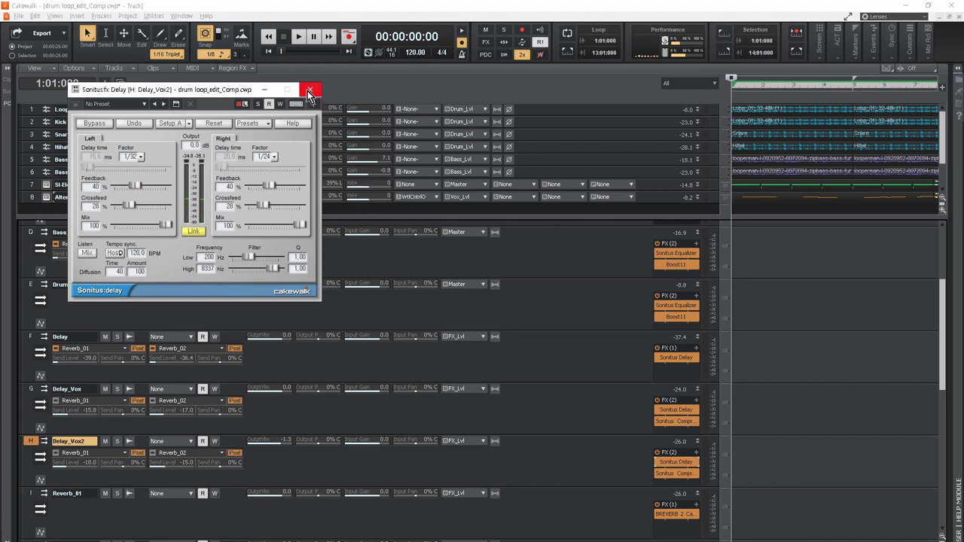
left_click(308, 91)
double_click(683, 474)
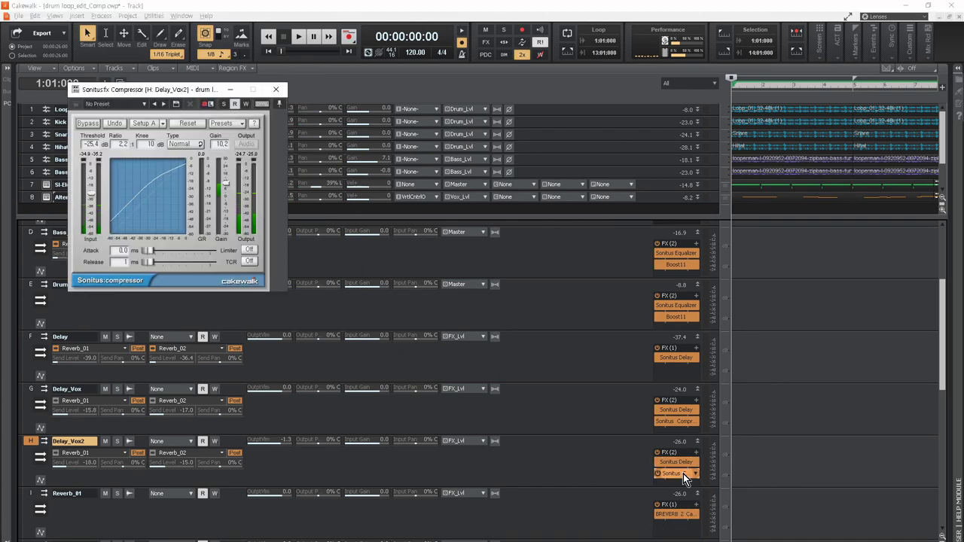
left_click(274, 92)
Step: Inspect the BREVERB 2 reverb settings on the Reverb_01 bus and close the plug-in window
scroll(374, 444, "down", 2)
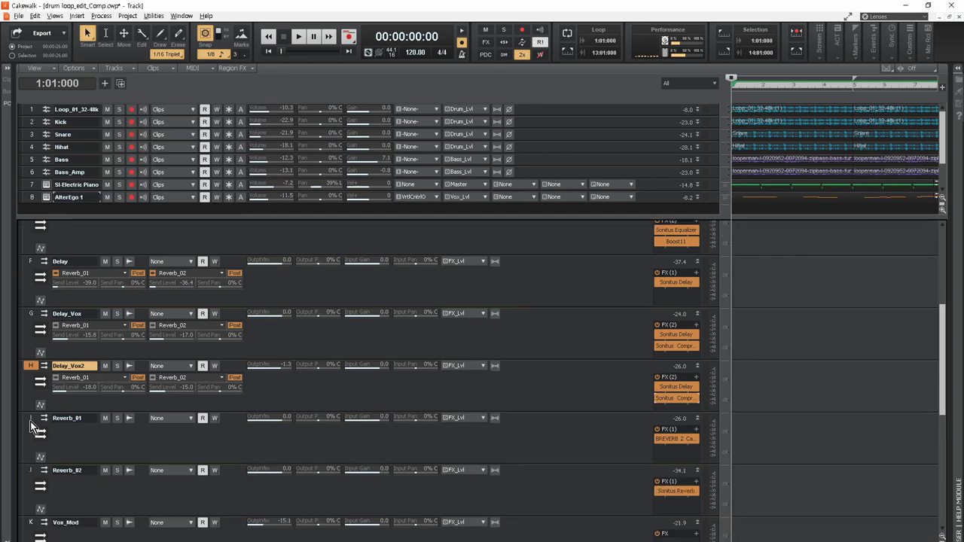
left_click(31, 418)
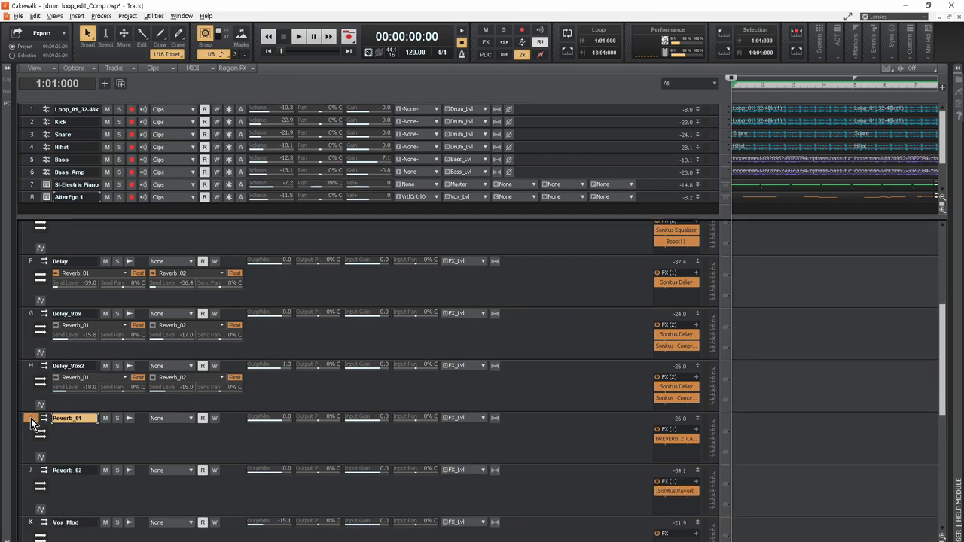
double_click(683, 440)
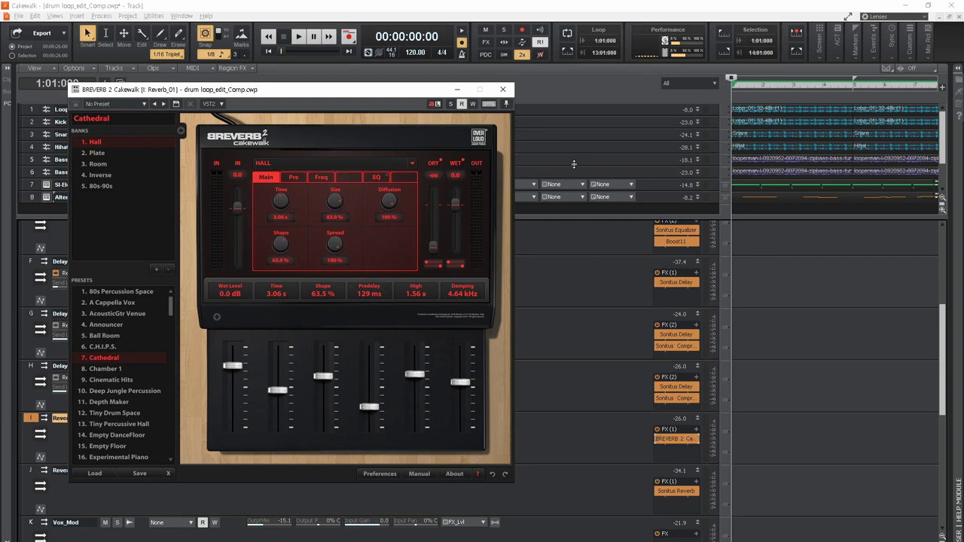
left_click(503, 90)
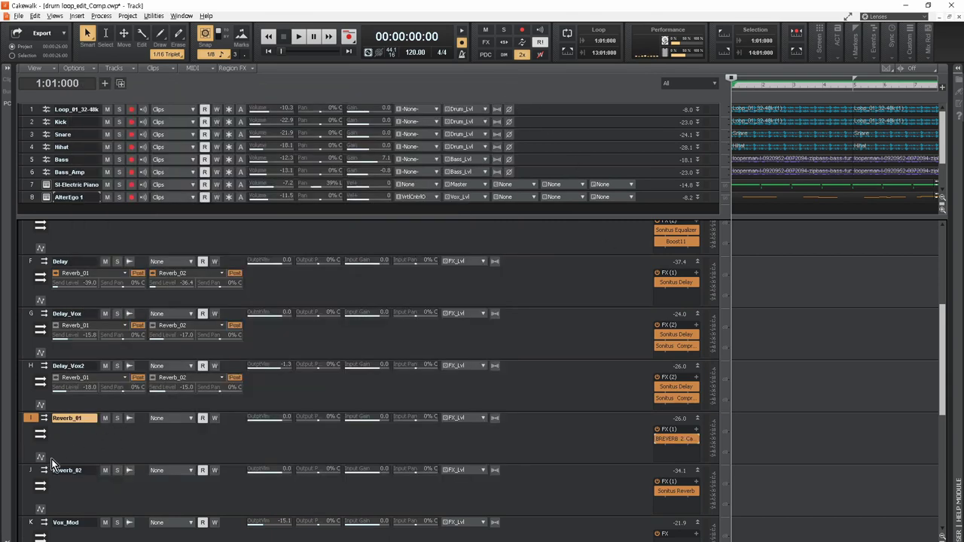
Step: Inspect the Sonitus Reverb settings on the Reverb_02 bus and close the plug-in window
left_click(29, 473)
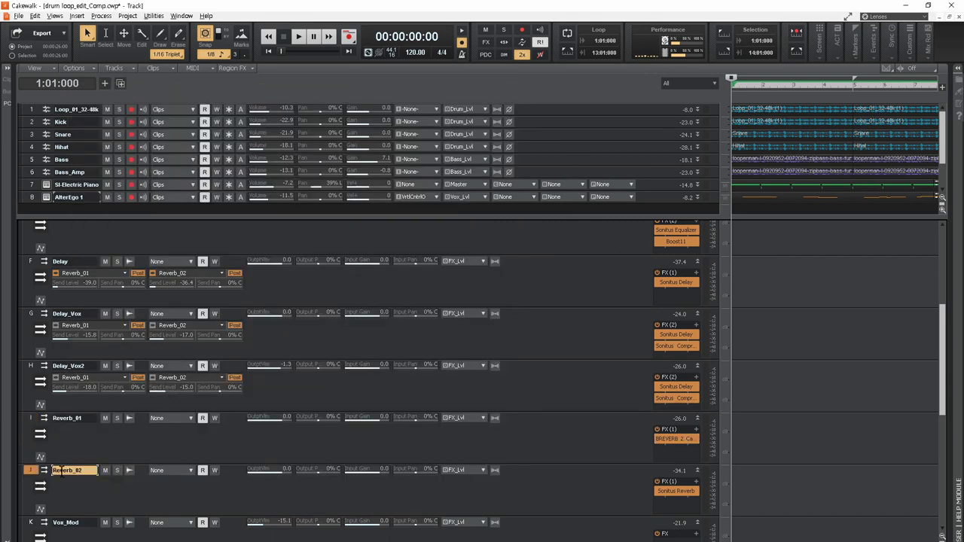
double_click(668, 492)
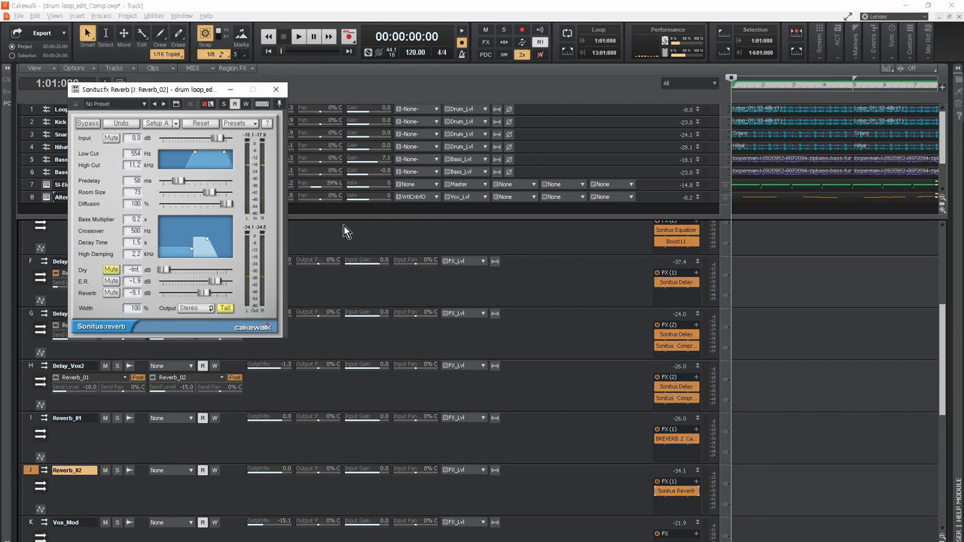
left_click(280, 91)
Step: Inspect the ProChannel settings, including the Depth module, on the Vox_Mod bus and collapse the inspector again
scroll(112, 485, "down", 3)
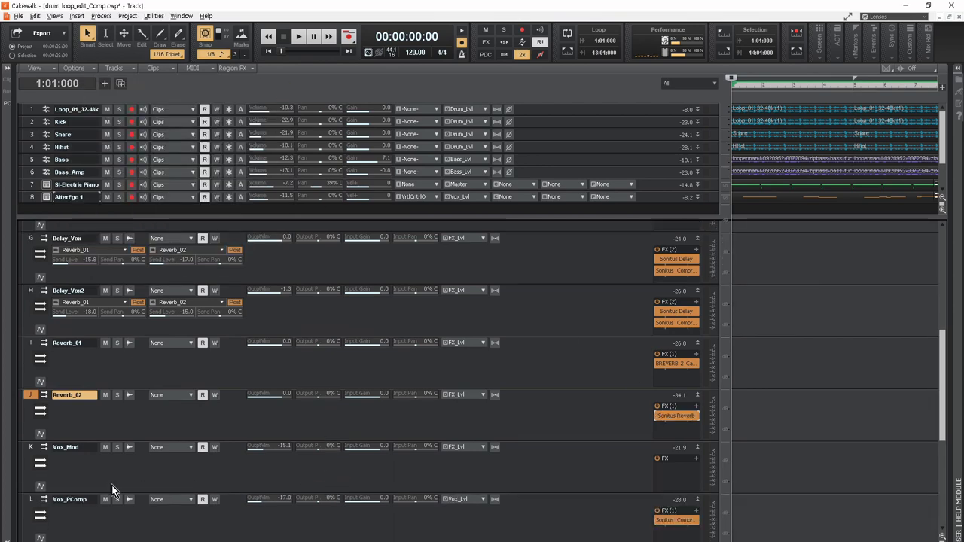
left_click(29, 445)
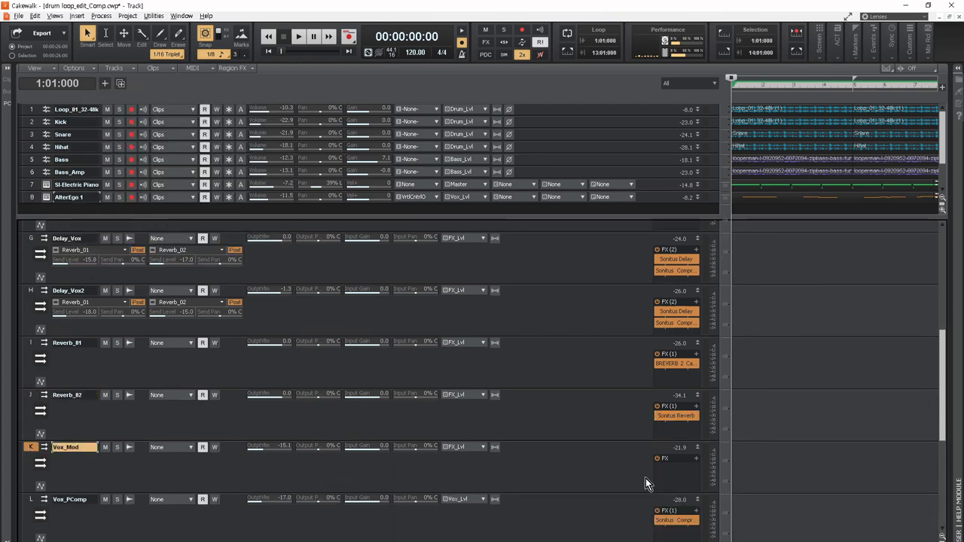
scroll(466, 463, "down", 3)
left_click(31, 426)
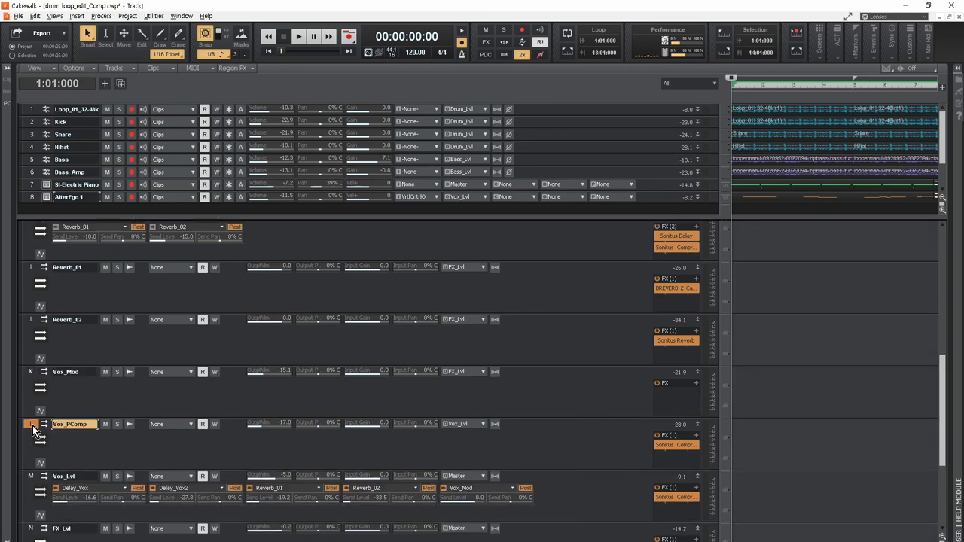
left_click(29, 376)
left_click(8, 69)
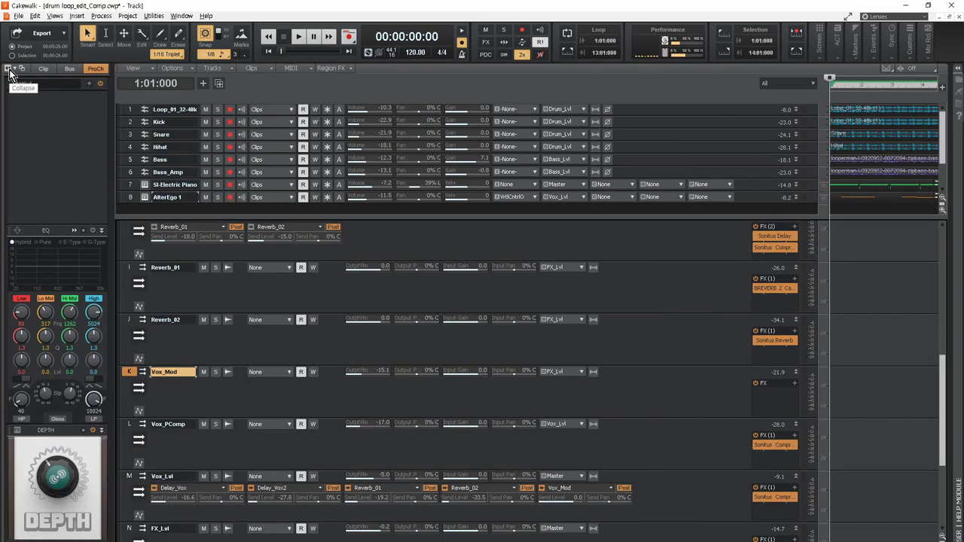
mouse_move(48, 483)
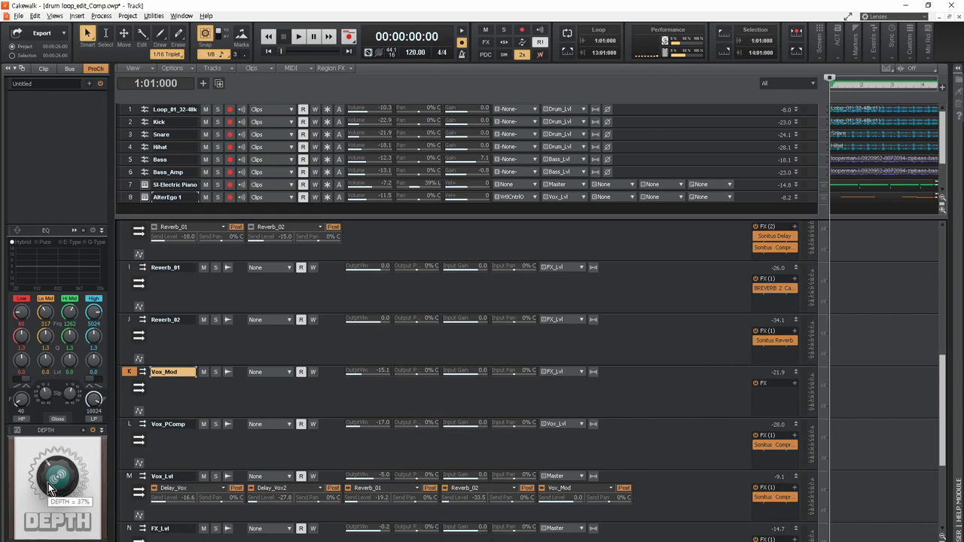
left_click(8, 69)
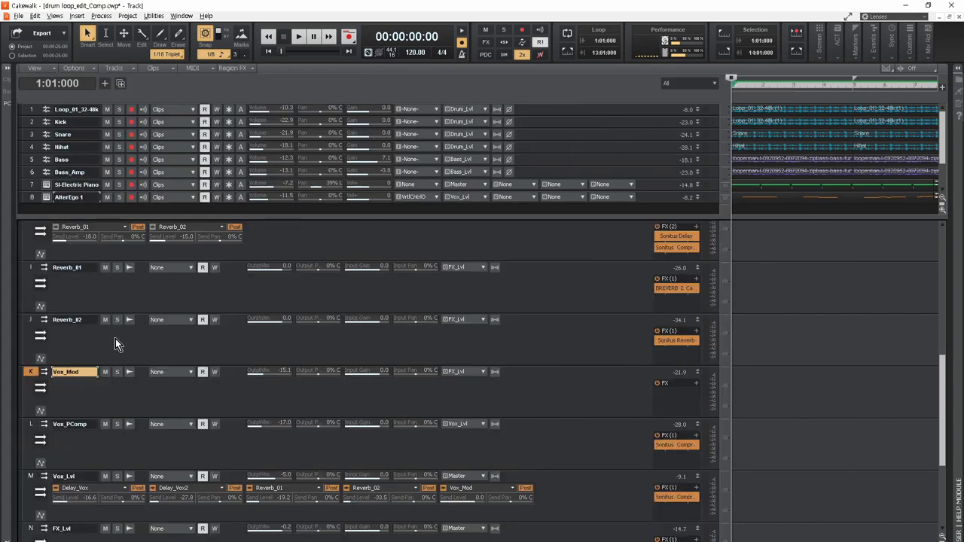
Step: Inspect the Sonitus Compressor settings on the Vox_PComp bus and close the plug-in window
left_click(82, 449)
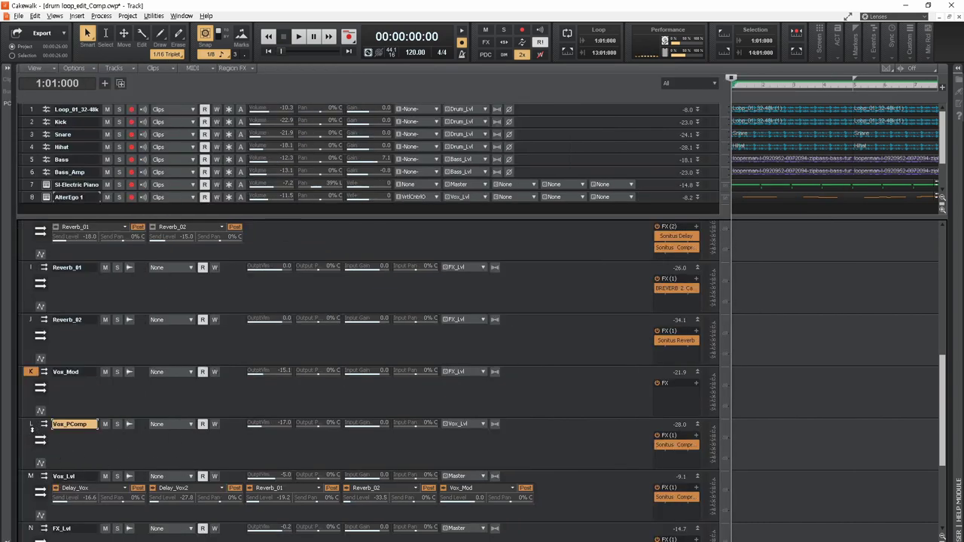
double_click(675, 445)
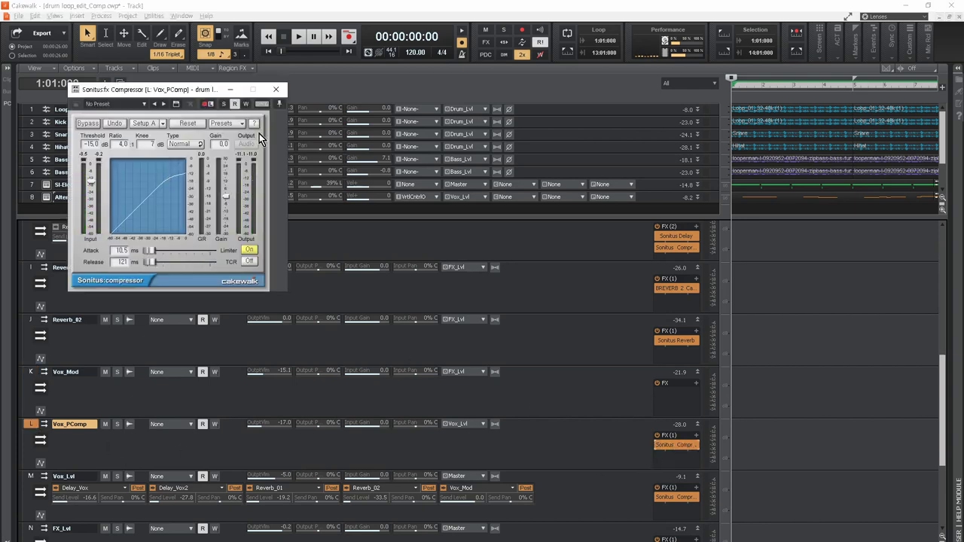
left_click(280, 89)
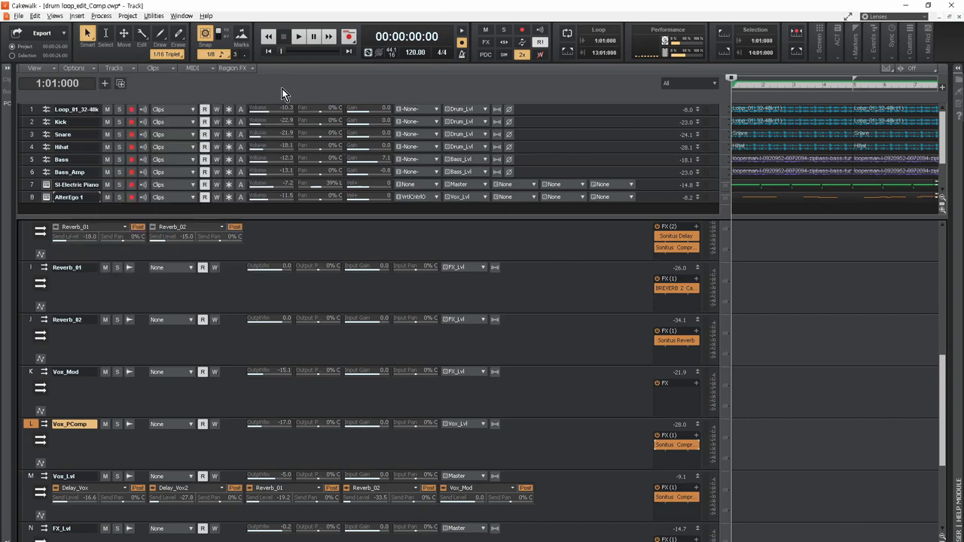
Step: Inspect the Sonitus Compressor settings on the Vox_Lvl bus and close the plug-in window
scroll(386, 465, "down", 5)
left_click(29, 404)
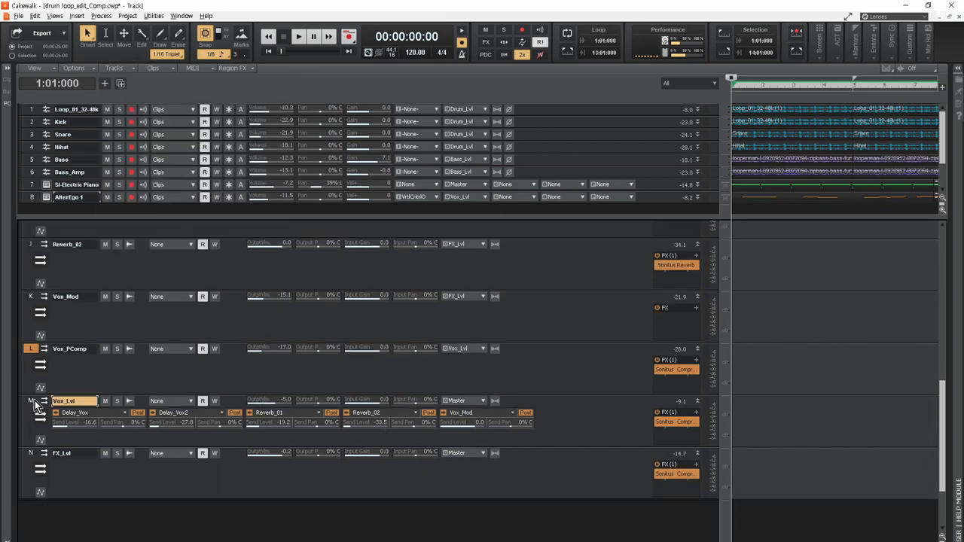
double_click(676, 424)
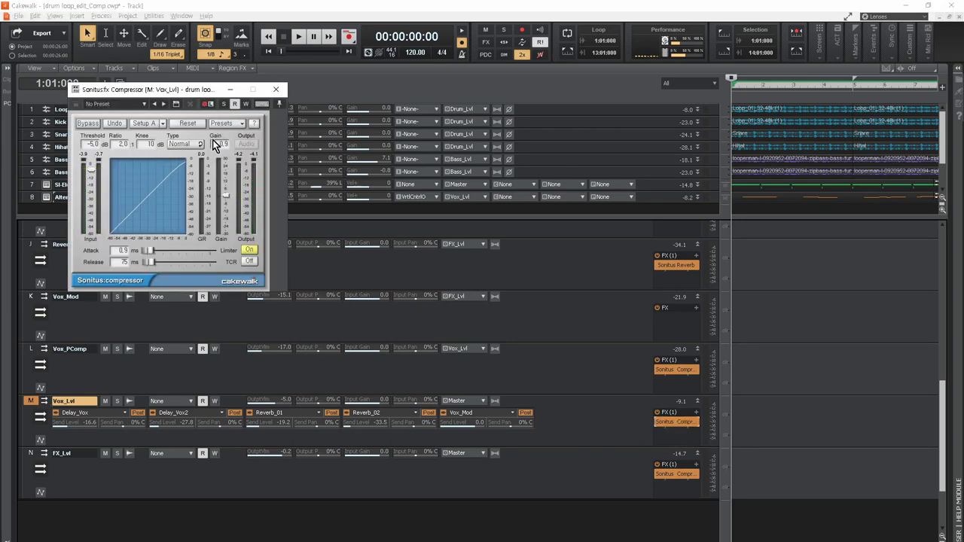
left_click(277, 90)
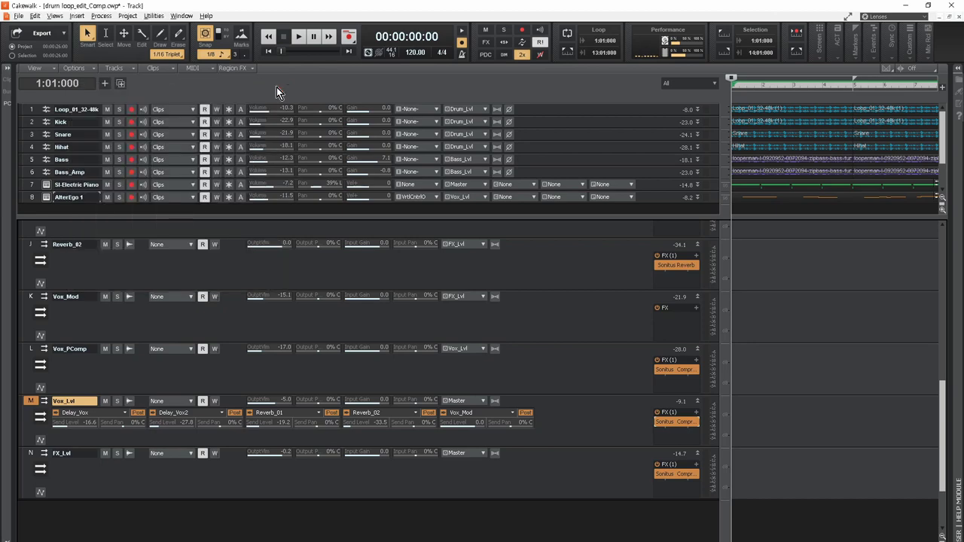
Step: Enlarge the Vox_Lvl and FX_Lvl bus strips and inspect the Sonitus Compressor on FX_Lvl, closing its window
left_click(30, 453)
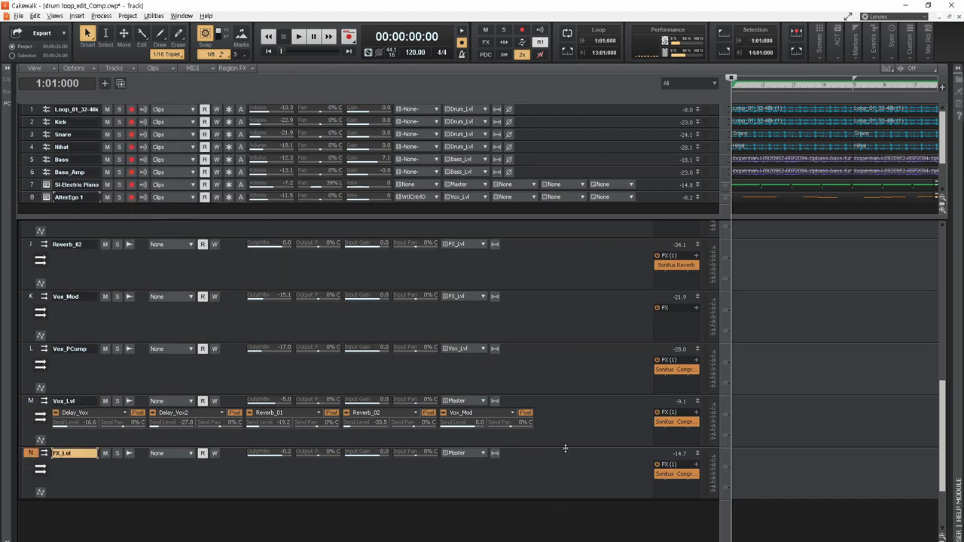
left_click_drag(566, 447, 570, 461)
left_click_drag(570, 513, 572, 539)
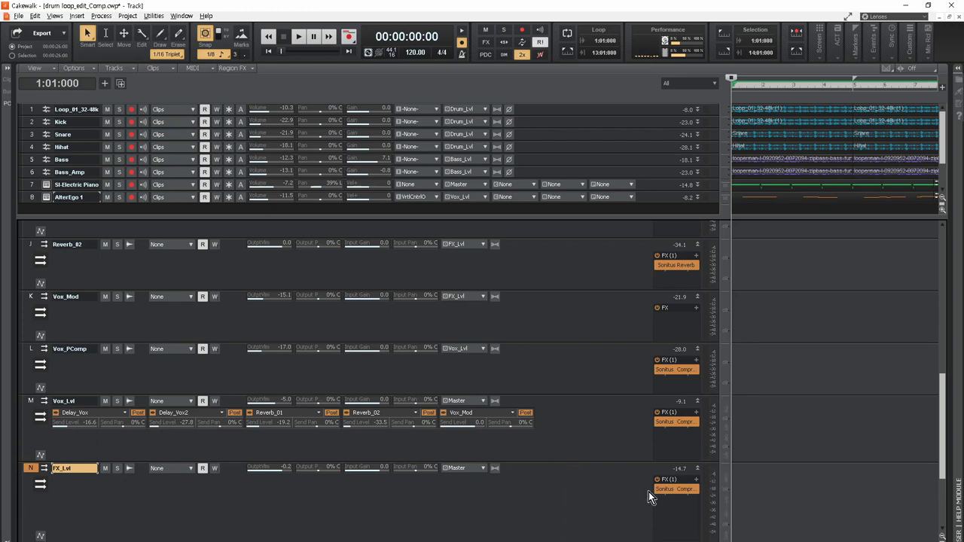
double_click(671, 489)
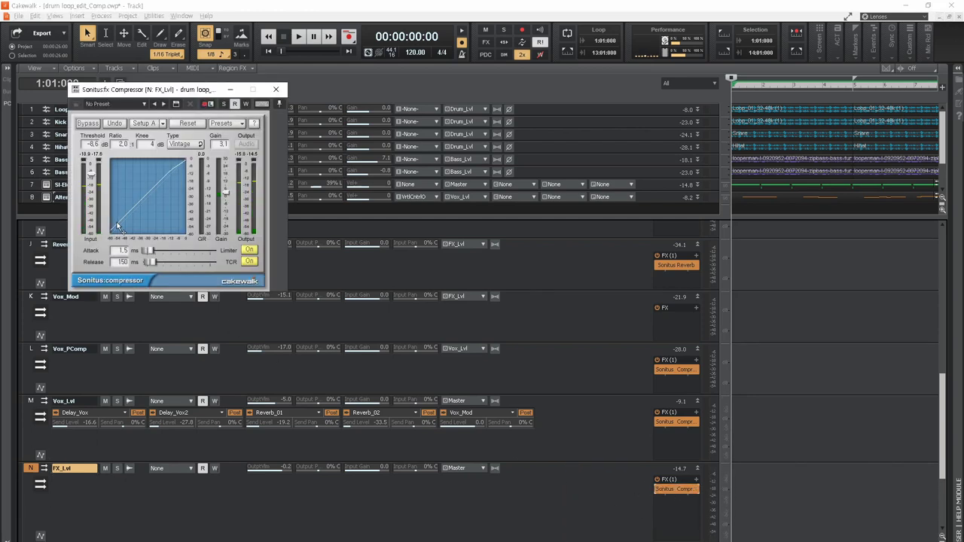
left_click(275, 89)
Step: Check the available output destinations of the Delay bus without changing its routing, and select the Delay_Vox bus
scroll(305, 424, "up", 5)
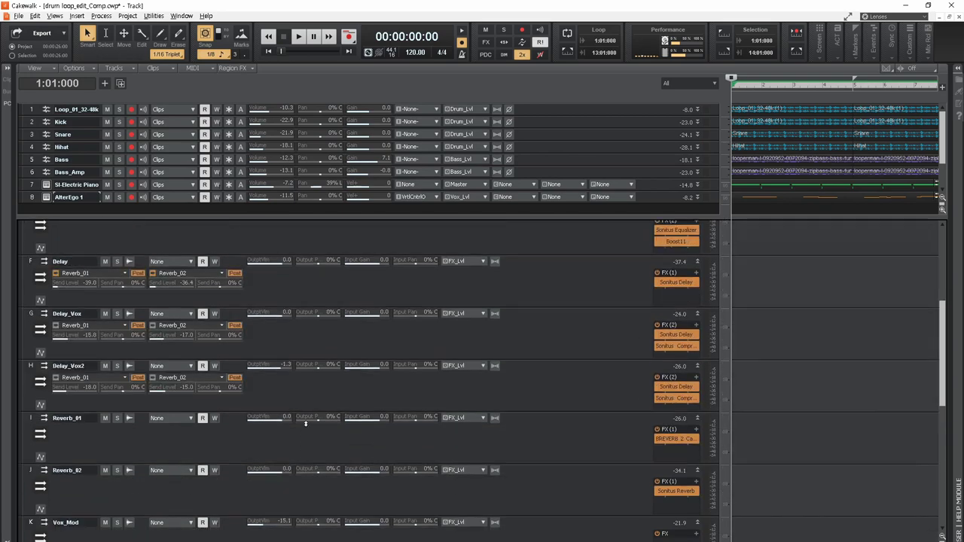
scroll(337, 387, "up", 1)
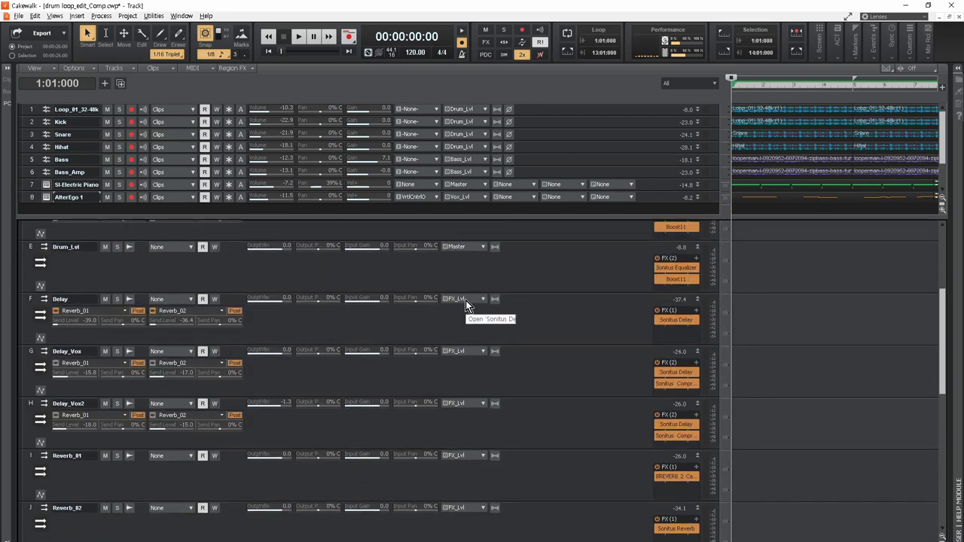
left_click(26, 303)
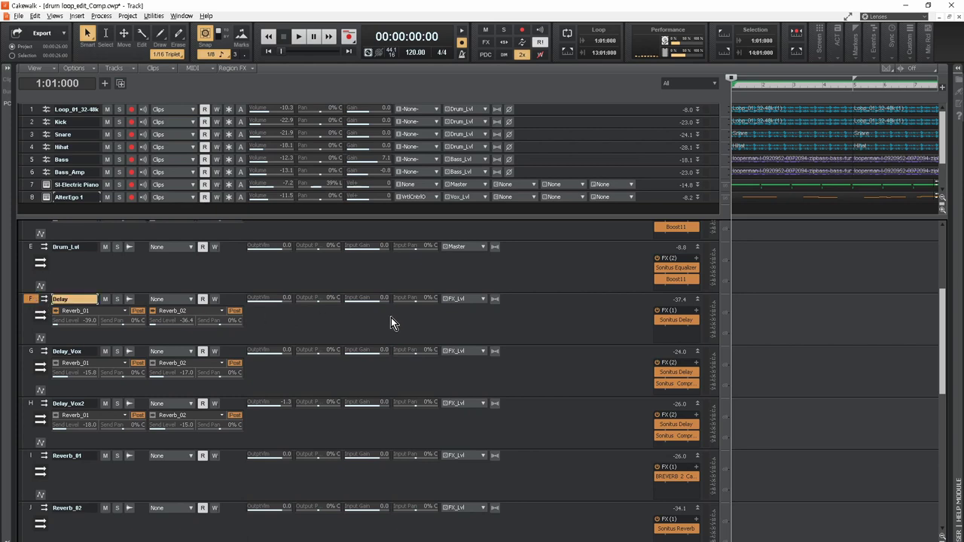
left_click(461, 299)
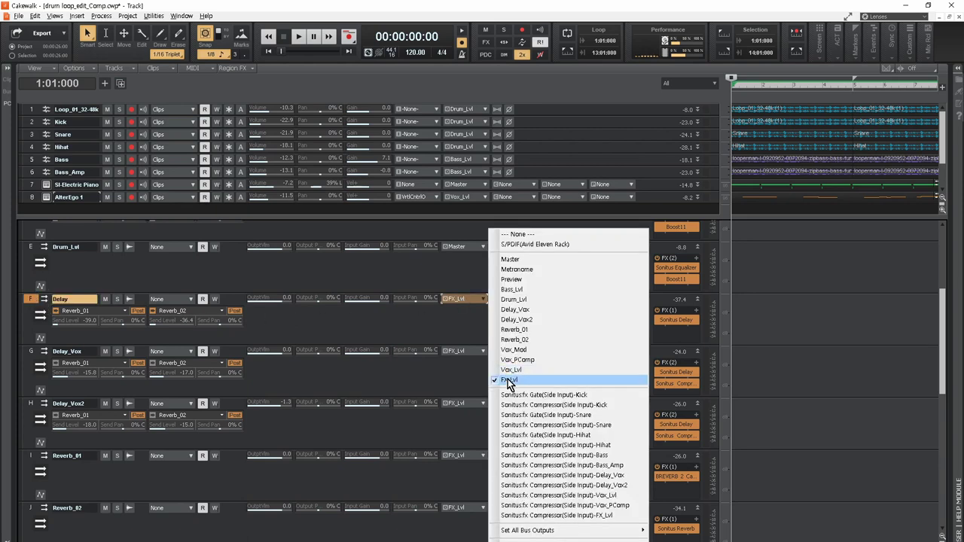
left_click(456, 379)
left_click(456, 379)
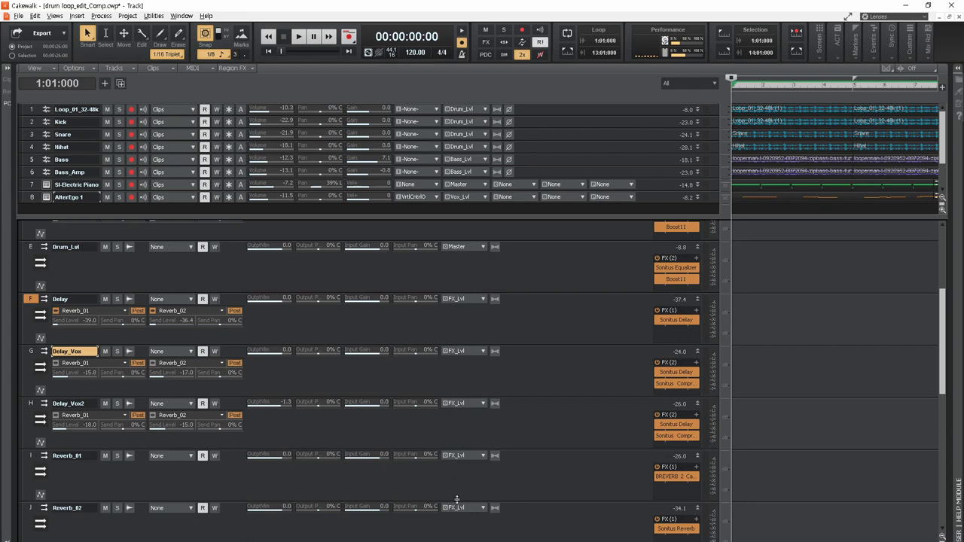
Step: Check the output routing of the remaining effect buses, and reopen and close the Sonitus Compressor on the FX_Lvl bus
scroll(464, 516, "down", 1)
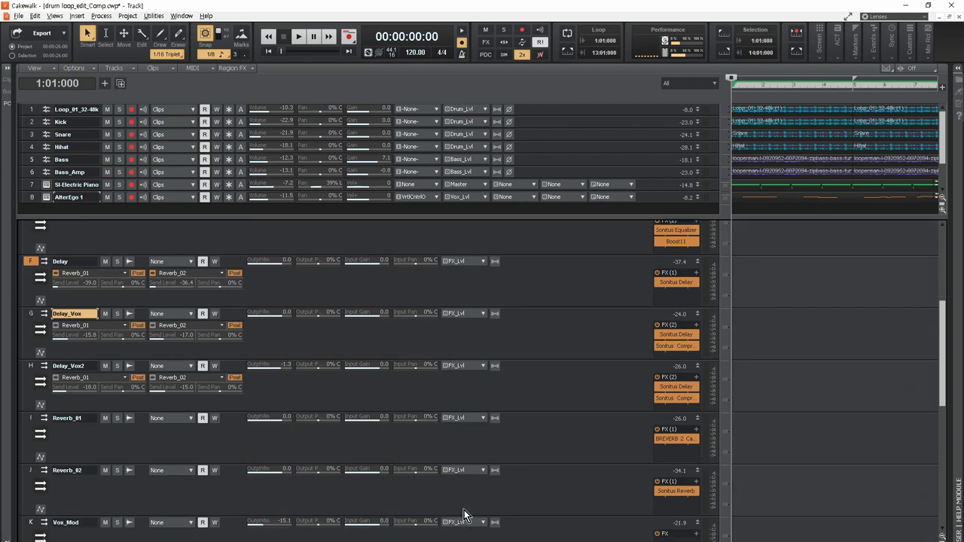
scroll(461, 490, "down", 1)
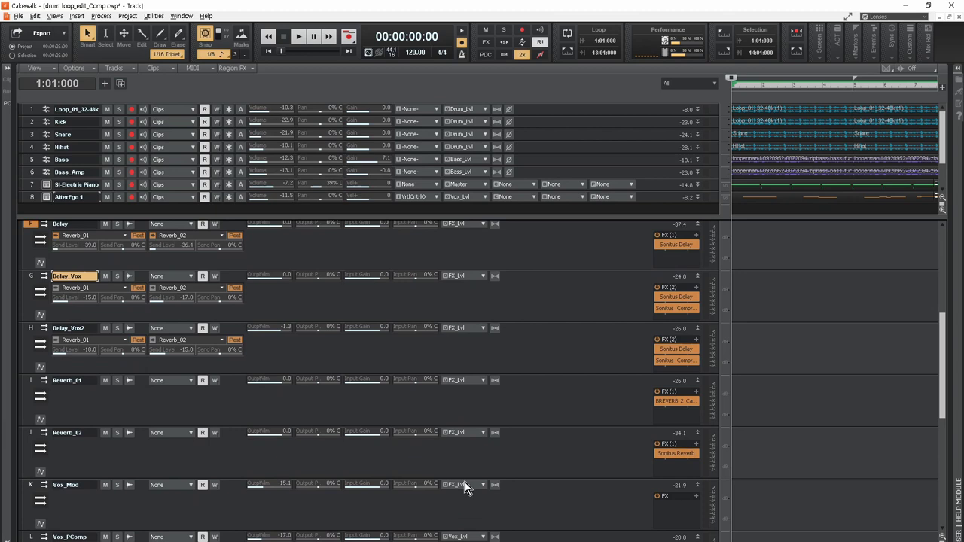
scroll(465, 482, "down", 1)
scroll(564, 490, "down", 7)
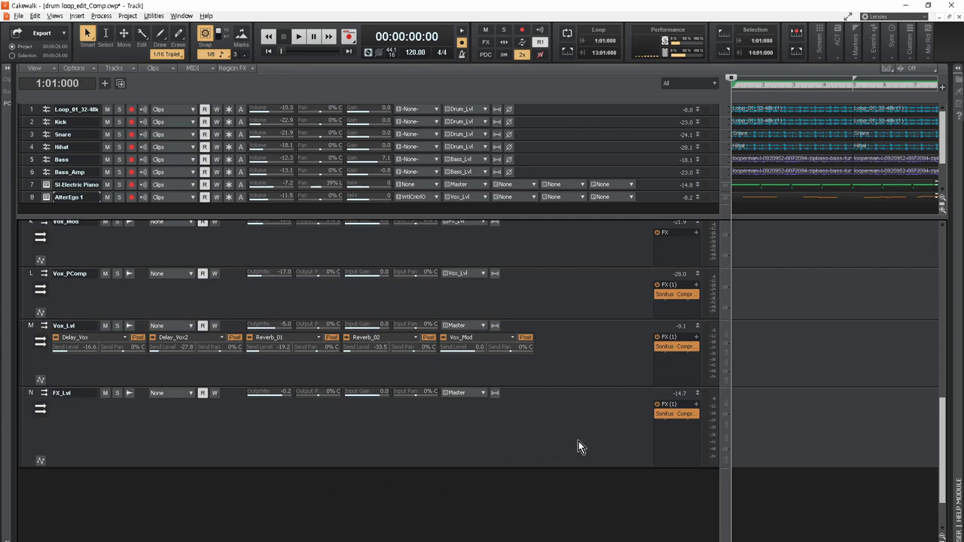
double_click(665, 414)
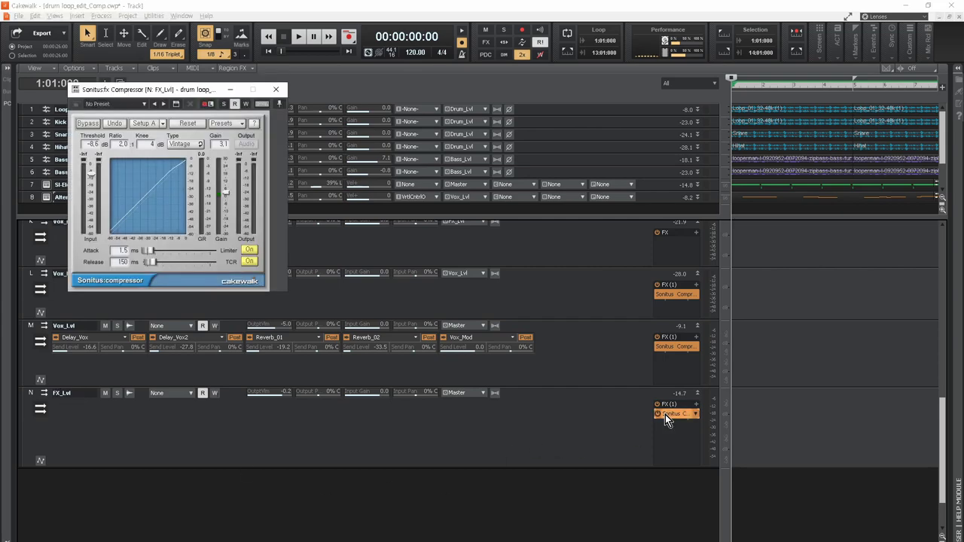
left_click(277, 91)
Step: Inspect the Sonitus Multiband and Boost11 limiter settings side by side on the Master bus, closing both plug-in windows
scroll(335, 433, "up", 10)
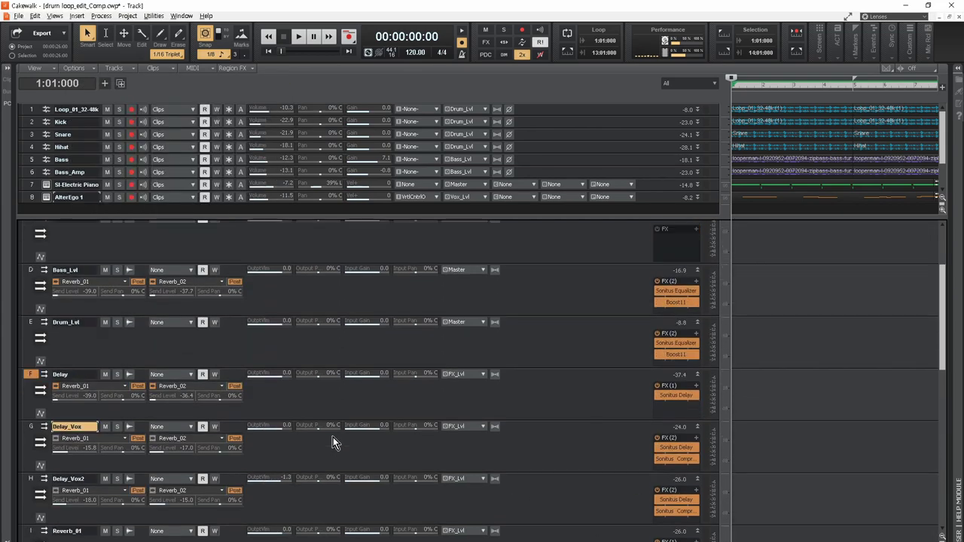
scroll(335, 440, "up", 3)
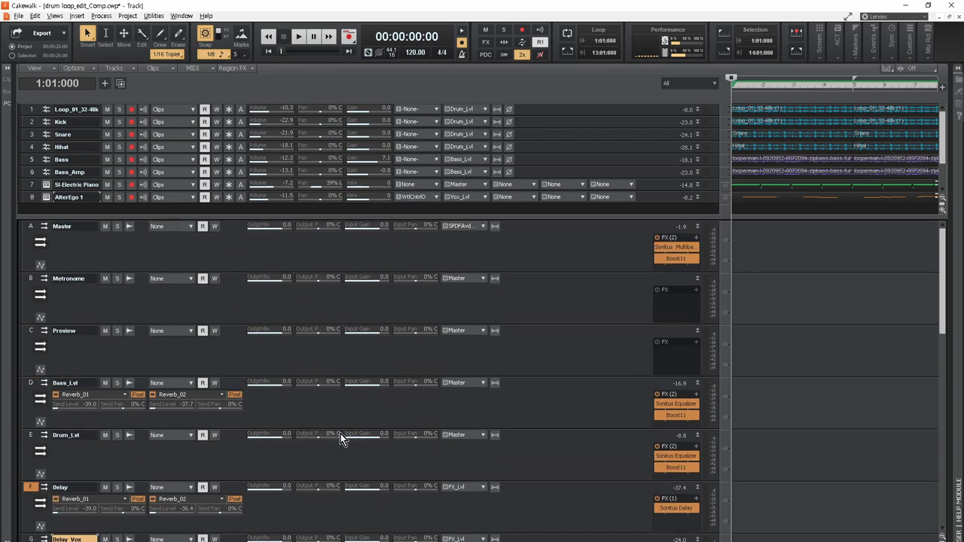
left_click(33, 226)
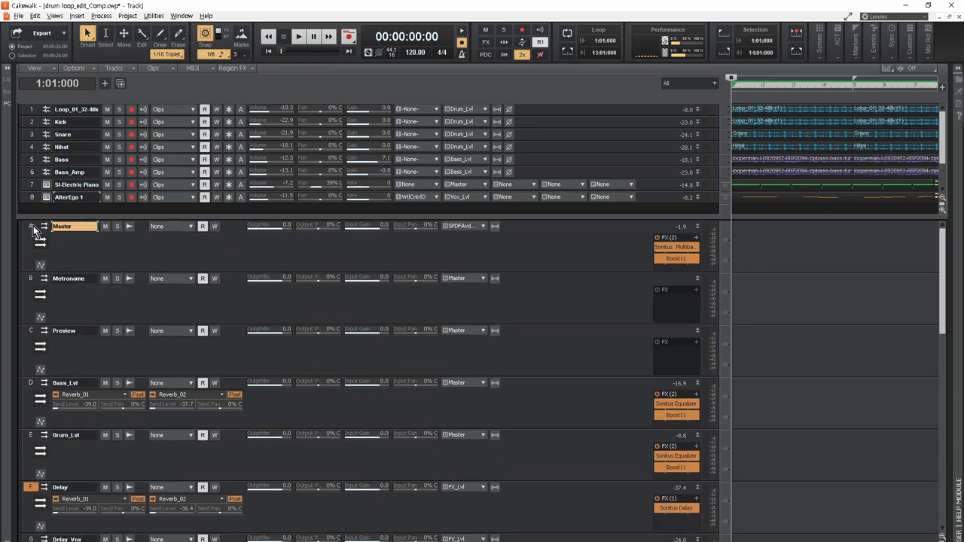
double_click(677, 246)
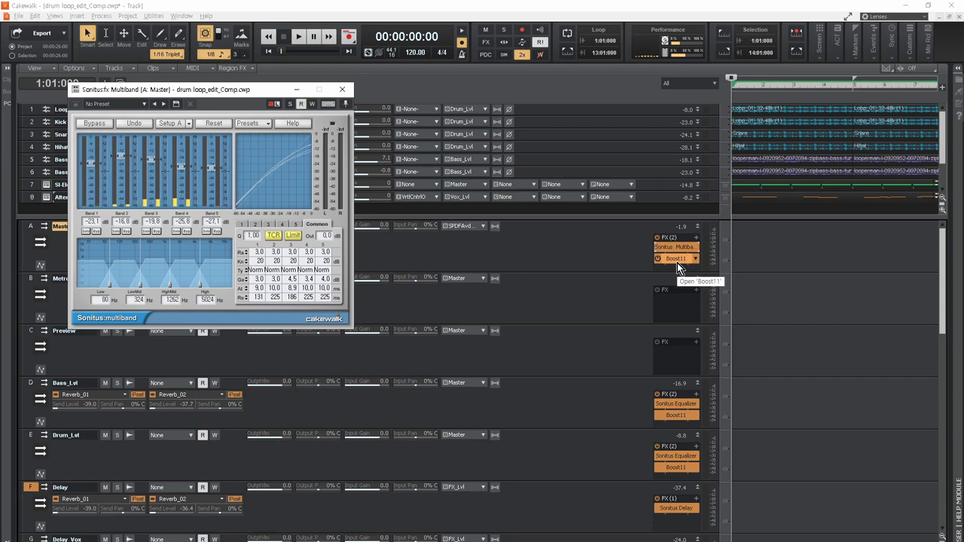
double_click(677, 263)
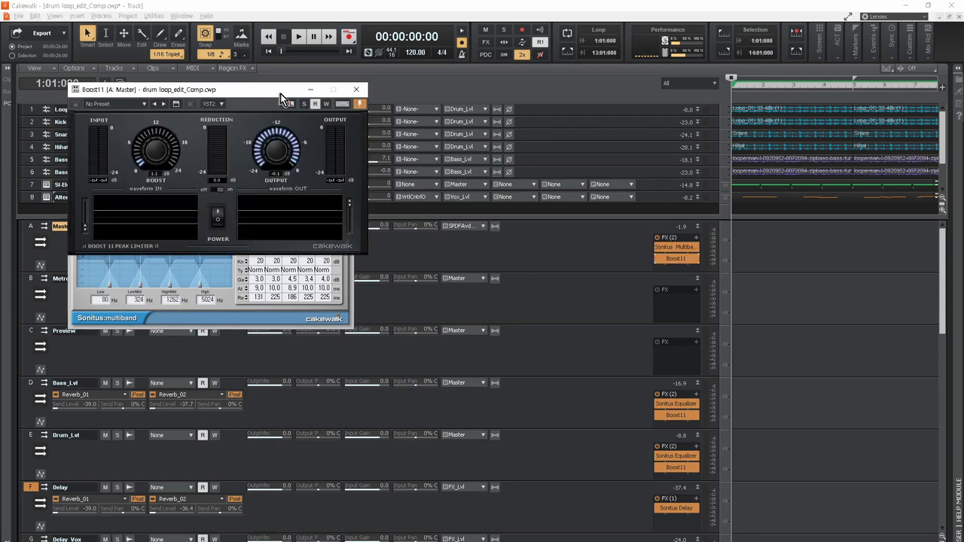
left_click_drag(280, 93, 589, 101)
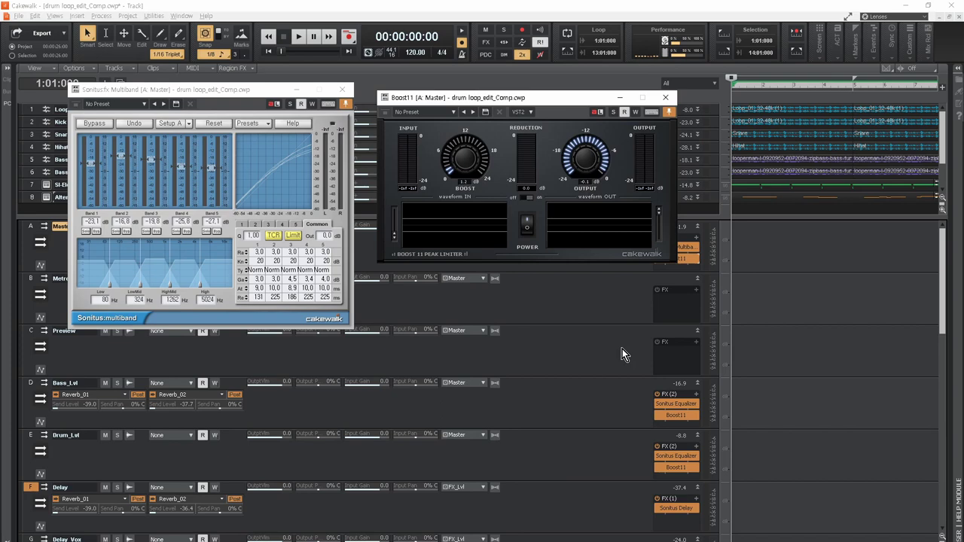
left_click(343, 90)
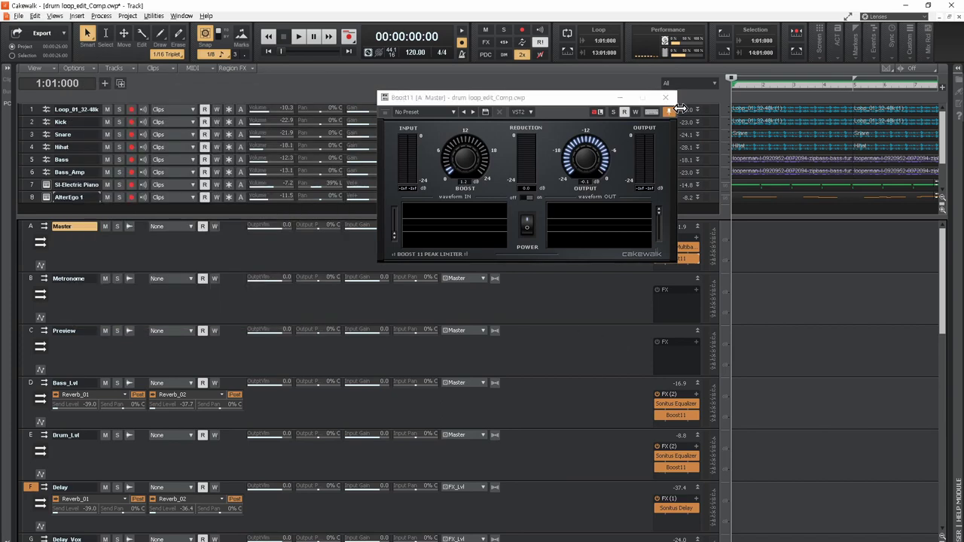
left_click(665, 97)
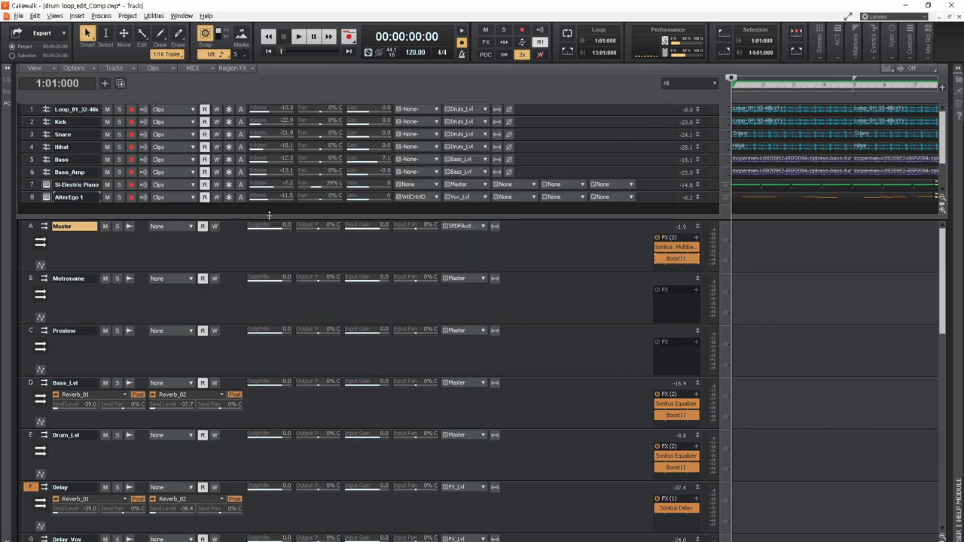
Step: Expand the AlterEgo 1 track to review its output and Vox_PComp send, and select the Vox_PComp bus
left_click_drag(372, 202, 372, 212)
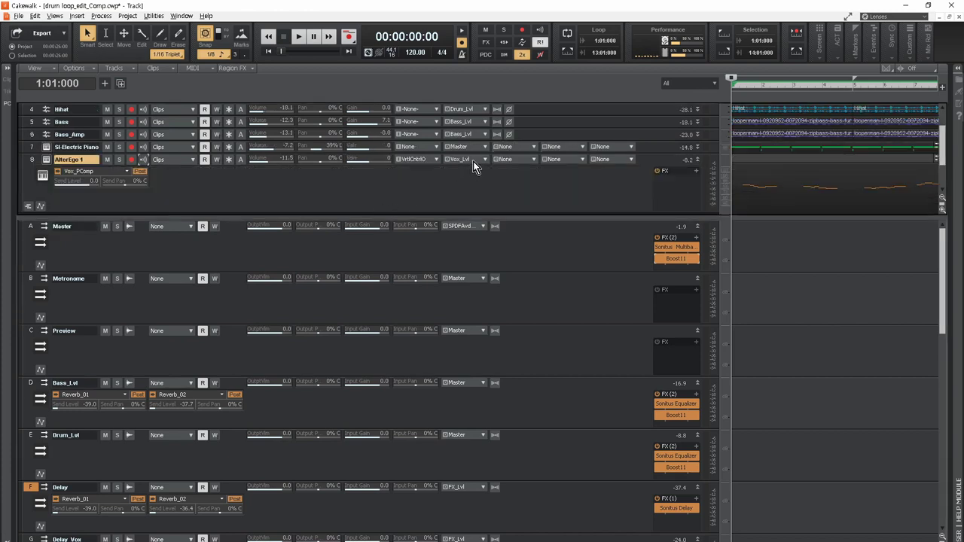
right_click(71, 172)
left_click(272, 196)
scroll(386, 454, "down", 5)
scroll(384, 451, "down", 4)
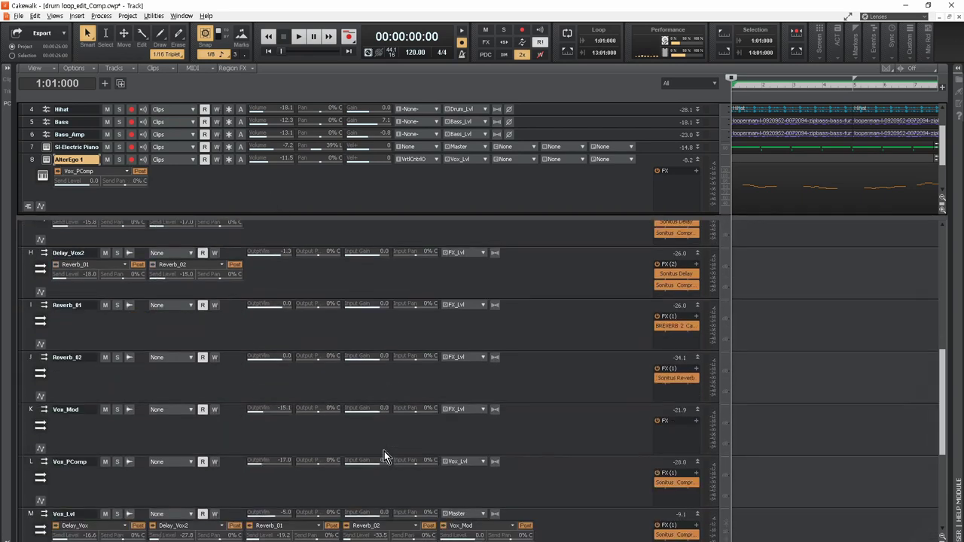
left_click(27, 389)
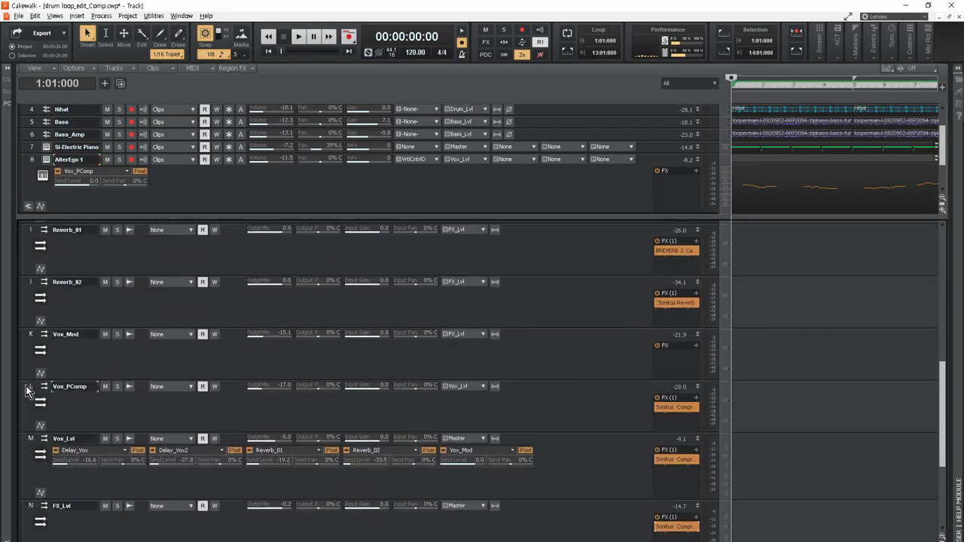
Step: Inspect the Sonitus Compressor settings on the Vox_PComp bus and close the plug-in window
double_click(670, 409)
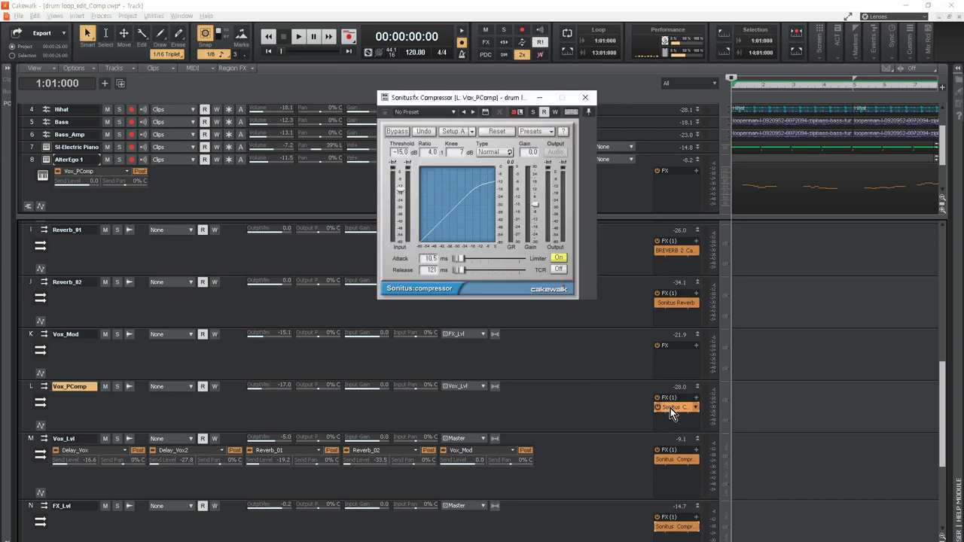
left_click(582, 99)
Step: Enlarge the track area by shrinking the bus area, and expand the Loop_01_32-48k track to show its reverb sends
scroll(520, 354, "up", 8)
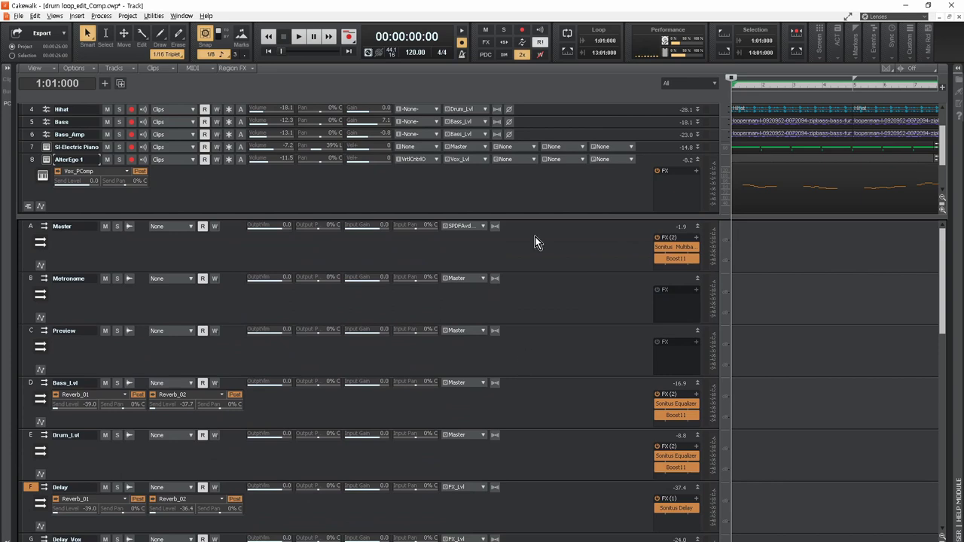
left_click_drag(531, 217, 562, 440)
scroll(494, 357, "up", 2)
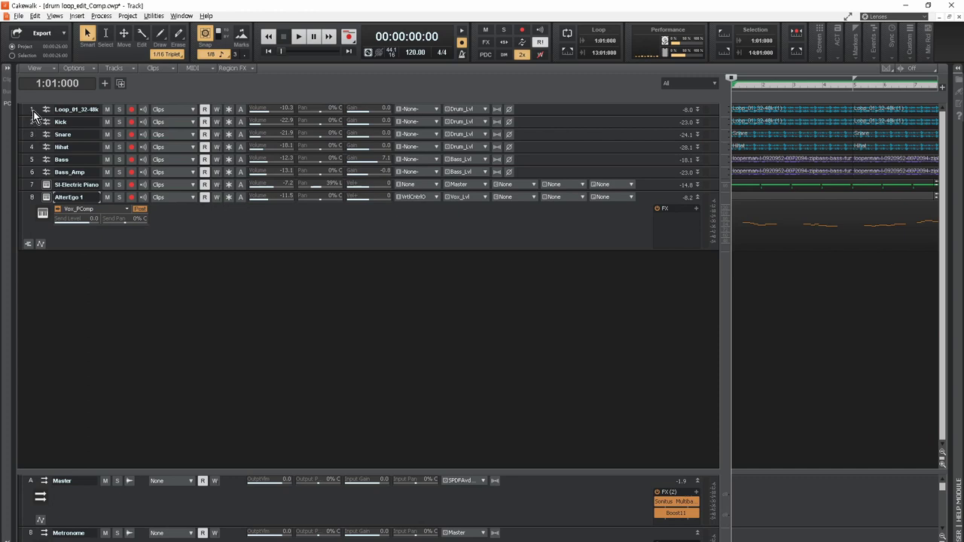
left_click_drag(35, 114, 34, 160)
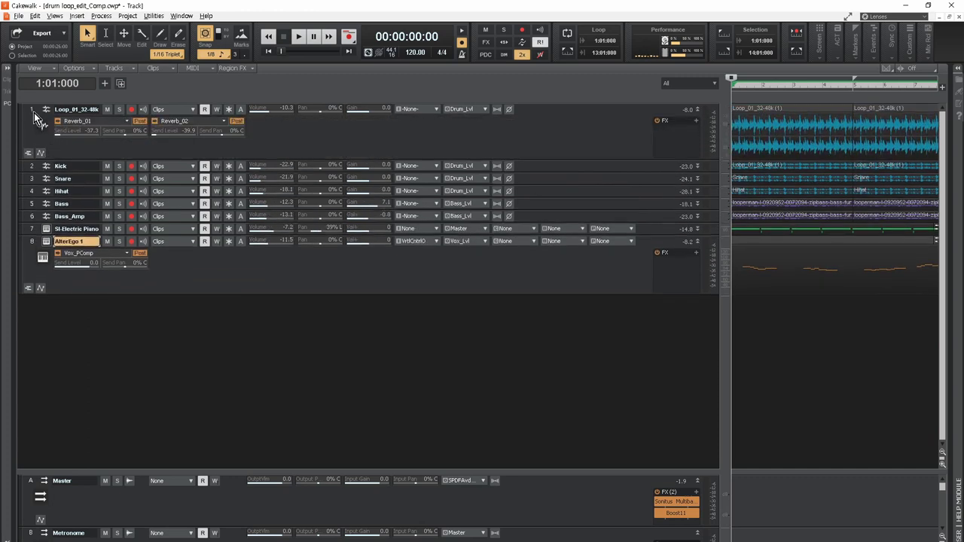
Step: Show the ProChannel and inspect the EQ settings of the Loop_01_32-48k, Kick, Snare and Hihat tracks in turn
left_click(34, 112)
key("i")
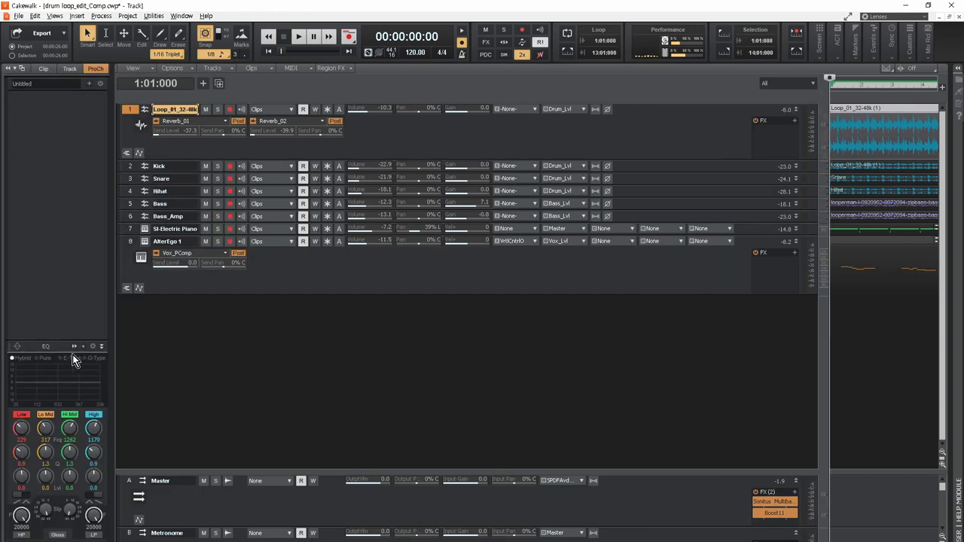
left_click(129, 167)
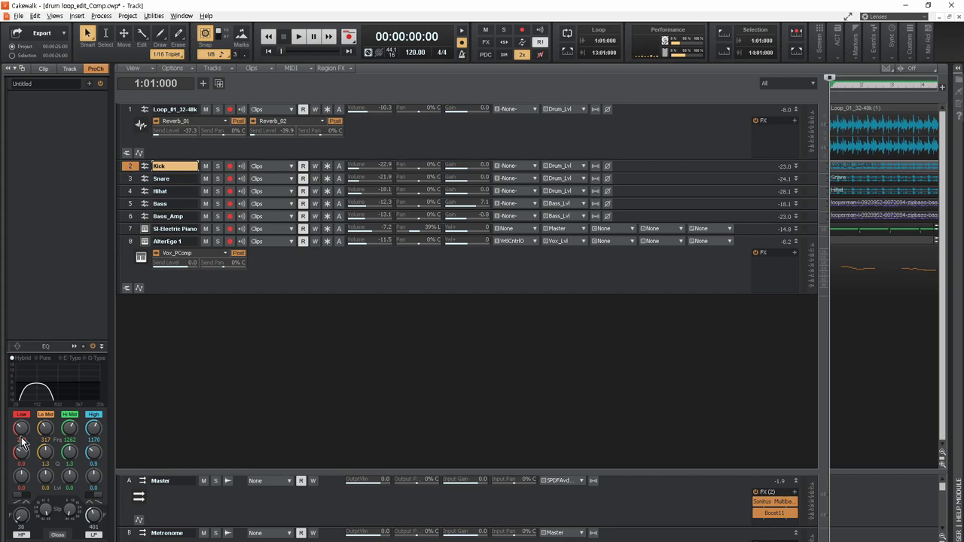
left_click(127, 182)
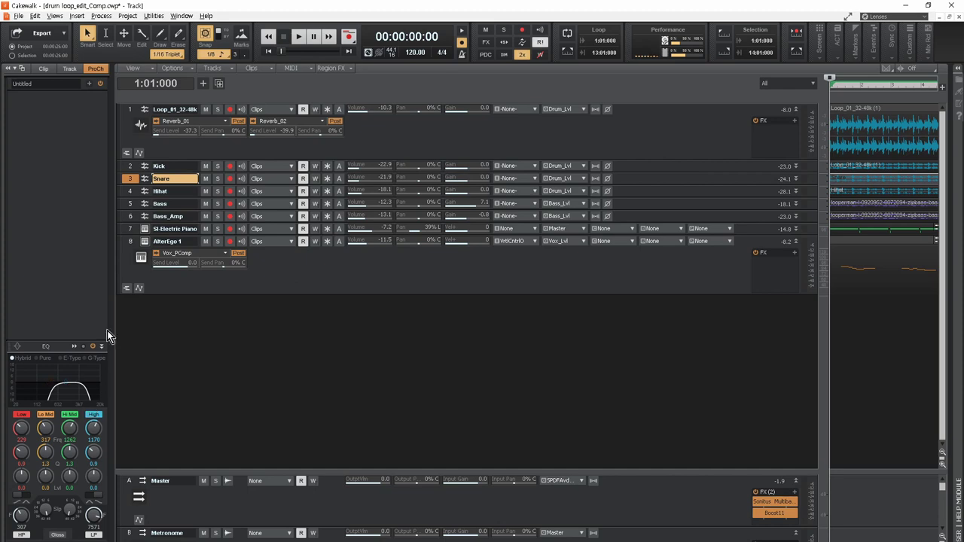
left_click(131, 193)
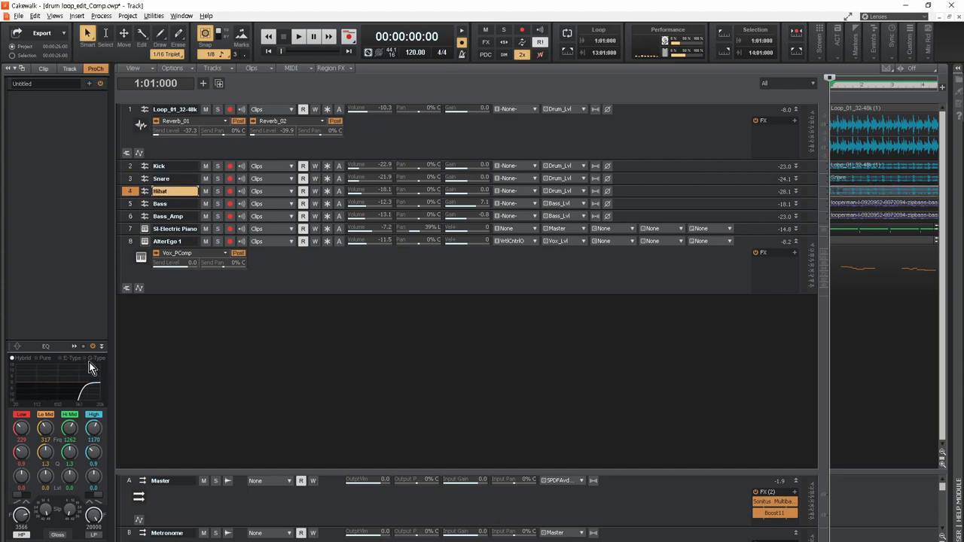
Step: Inspect the ProChannel modules of the Bass, Bass_Amp, SI-Electric Piano and AlterEgo 1 tracks in turn
left_click(130, 205)
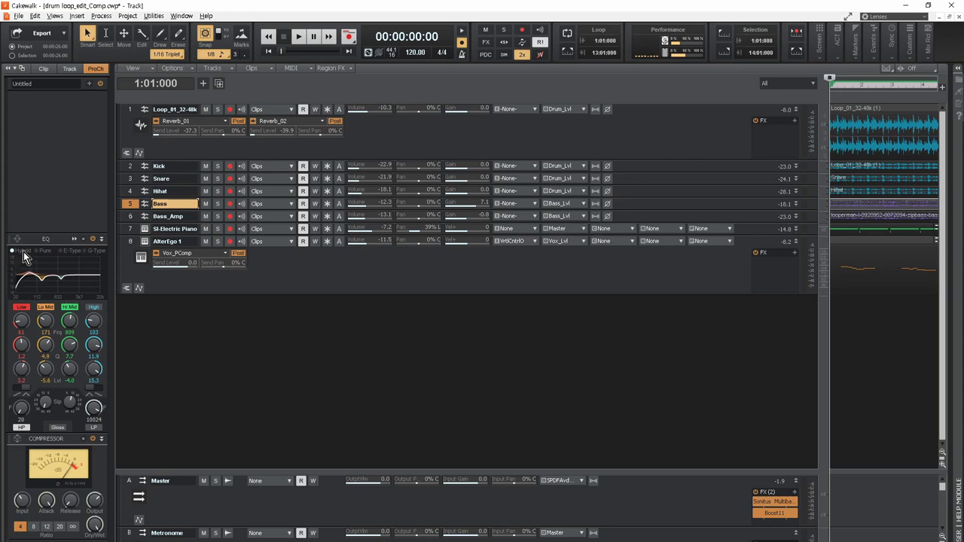
left_click(133, 217)
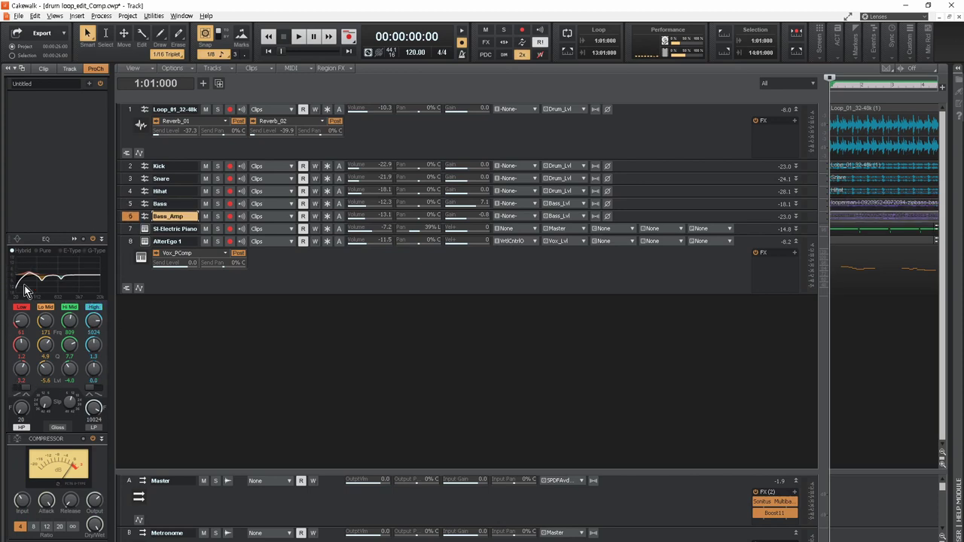
left_click(133, 230)
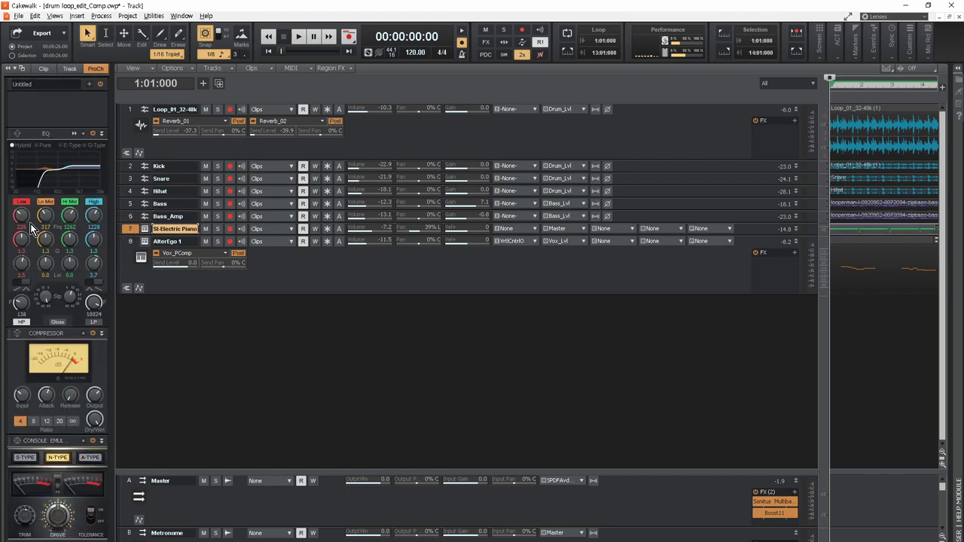
left_click(127, 241)
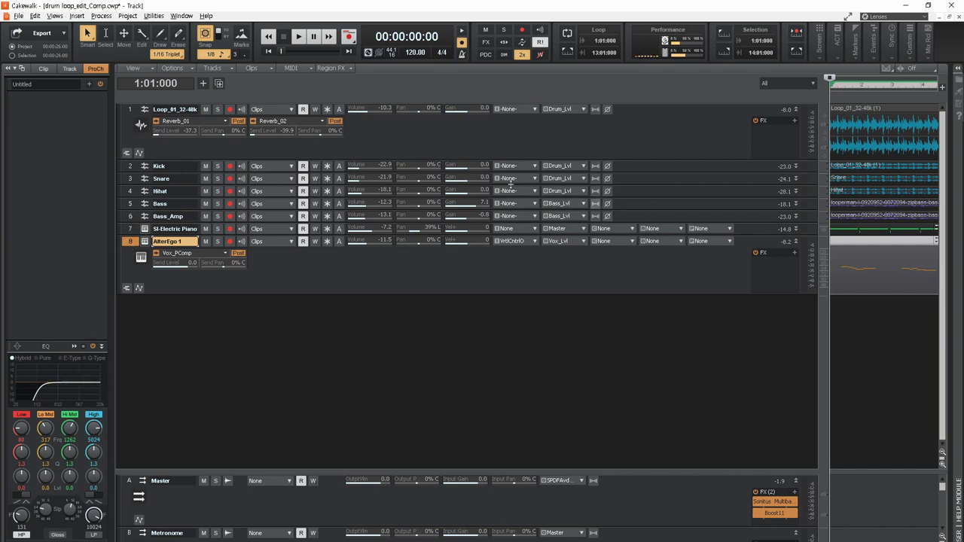
Step: Expand all tracks to show their sends and effects, and enlarge the Kick track to reveal its full effects rack
double_click(152, 149, "ctrl")
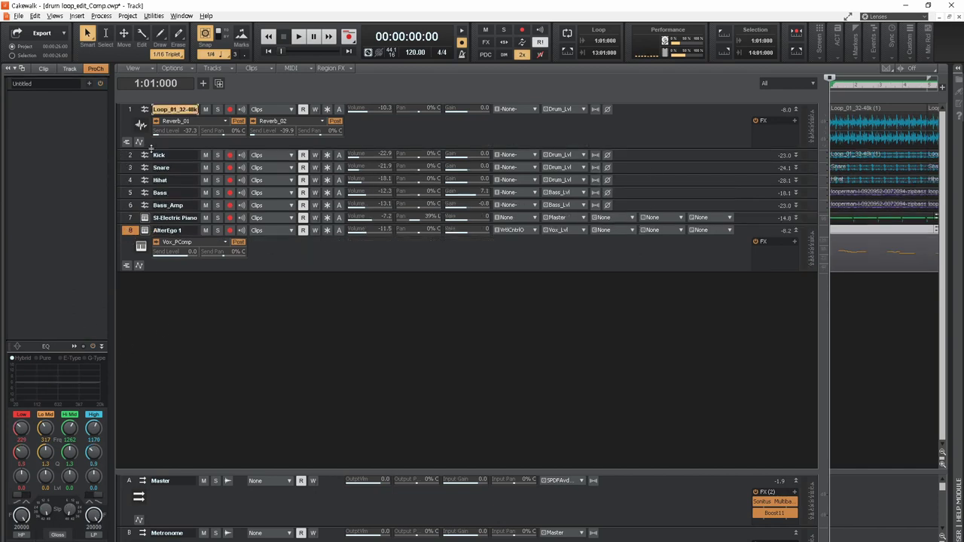
double_click(152, 149, "ctrl")
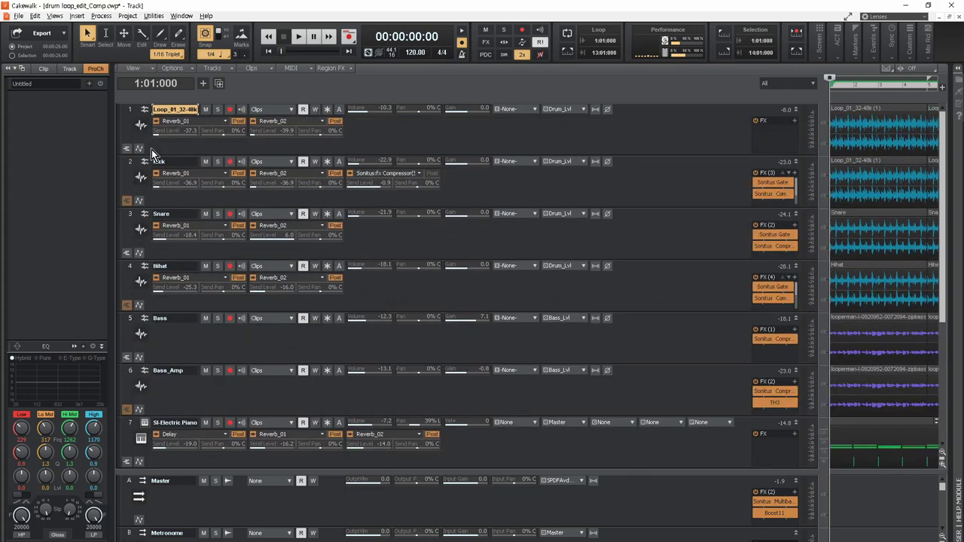
left_click(669, 200)
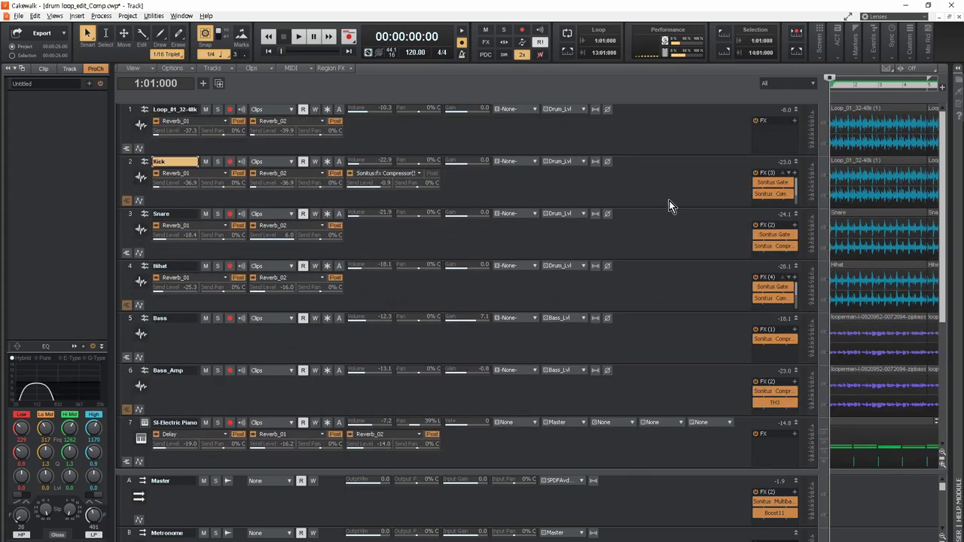
mouse_move(673, 208)
left_mouse_down()
mouse_move(680, 293)
mouse_move(665, 218)
left_mouse_up()
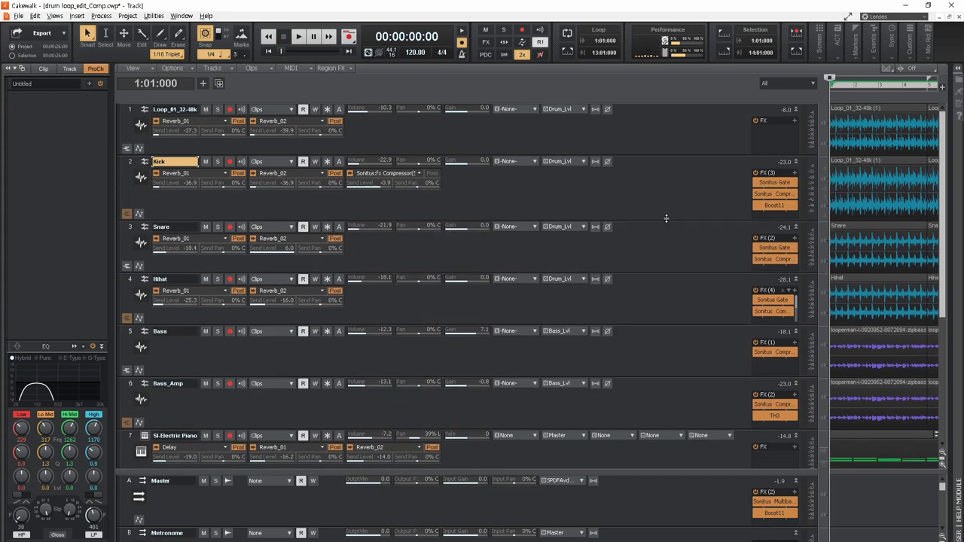
Step: Inspect the Sonitus Gate, Sonitus Compressor and Boost11 settings on the Kick track, closing the plug-in window at the end
double_click(774, 181)
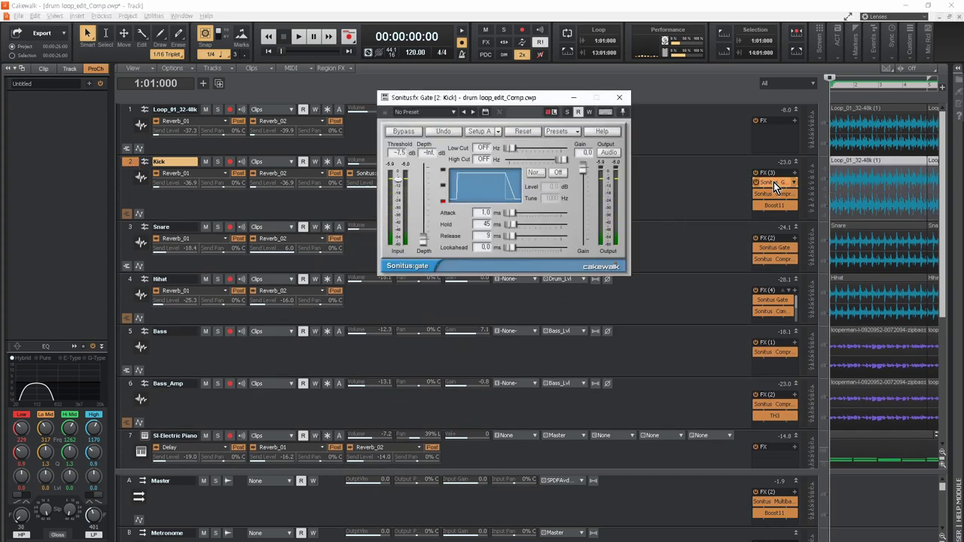
double_click(778, 193)
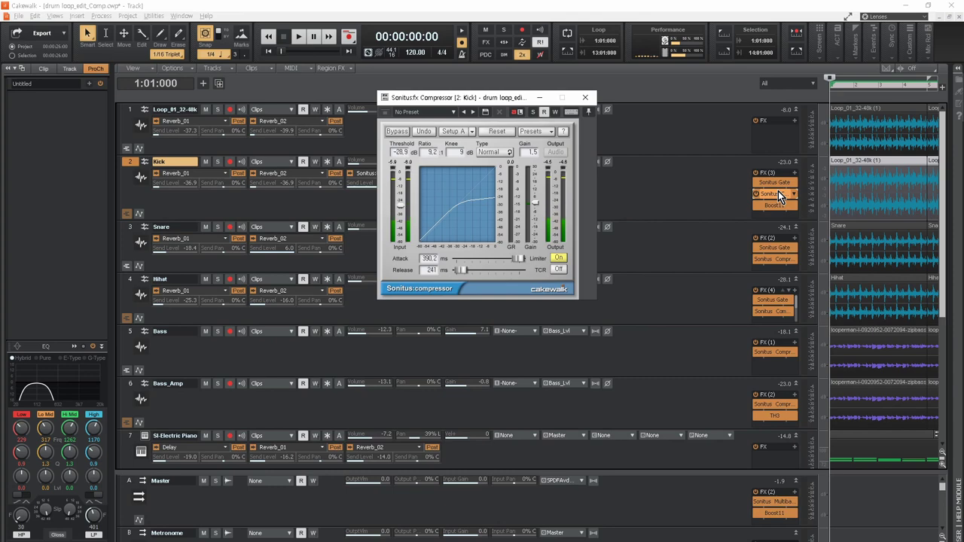
double_click(778, 204)
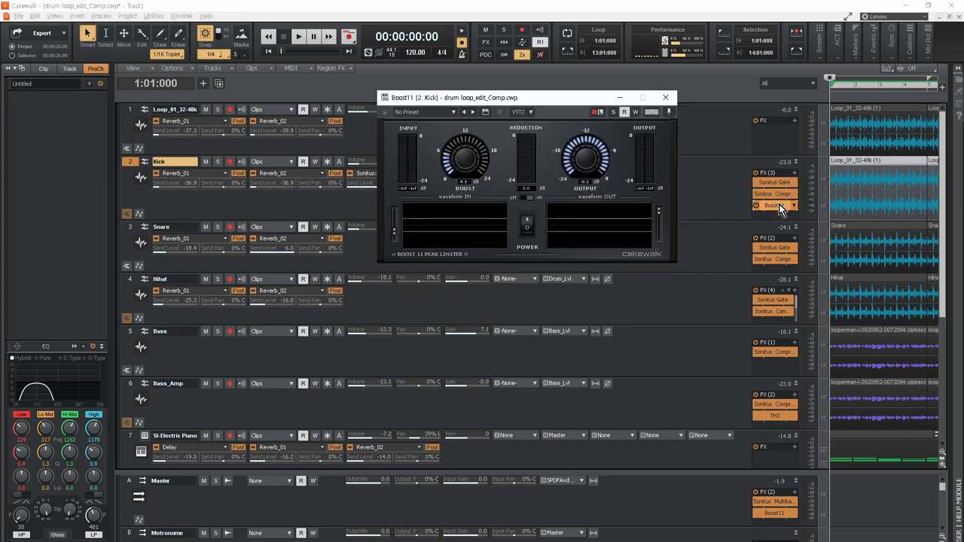
left_click(665, 97)
Step: Select the Snare track and inspect its Sonitus Gate and Sonitus Compressor settings, closing the plug-in window at the end
left_click(132, 228)
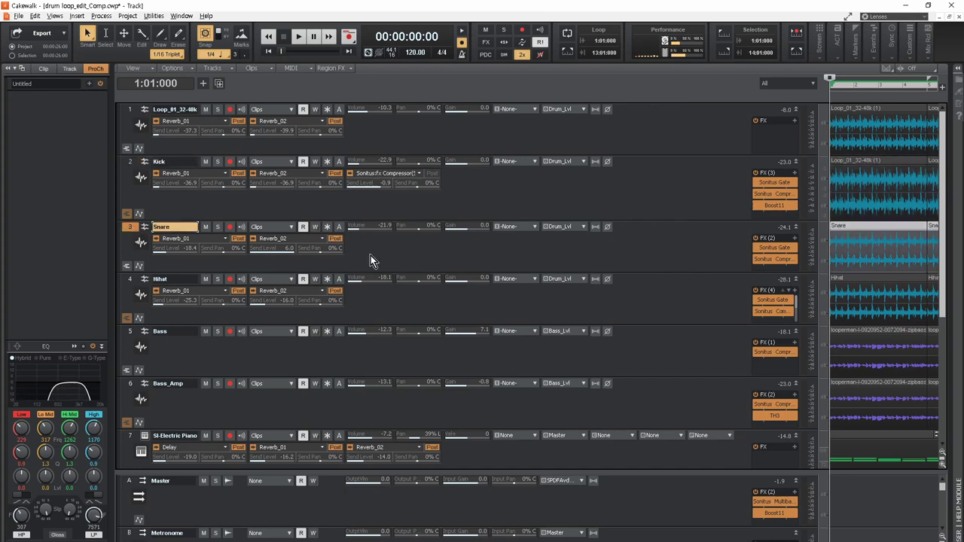
double_click(775, 247)
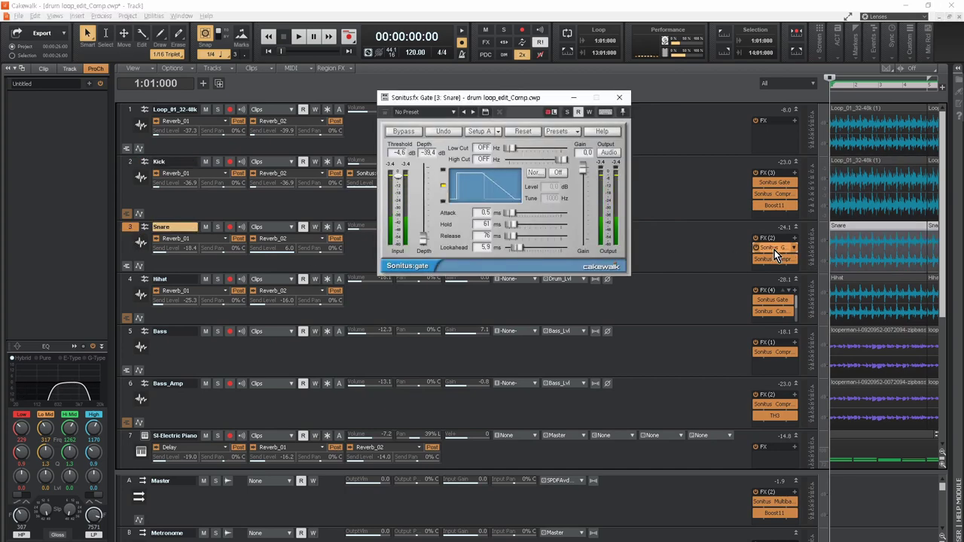
double_click(770, 259)
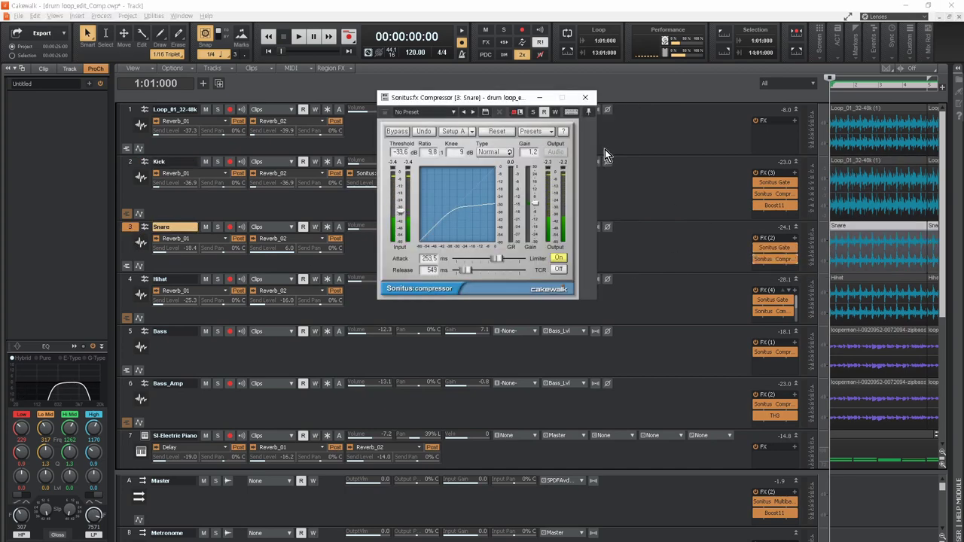
left_click(587, 98)
Step: Inspect the Sonitus Gate, Sonitus Compressor, Boost11 and Sonitus Phase settings on the Hihat track, enlarging the track to reveal its full effects rack
left_click(128, 276)
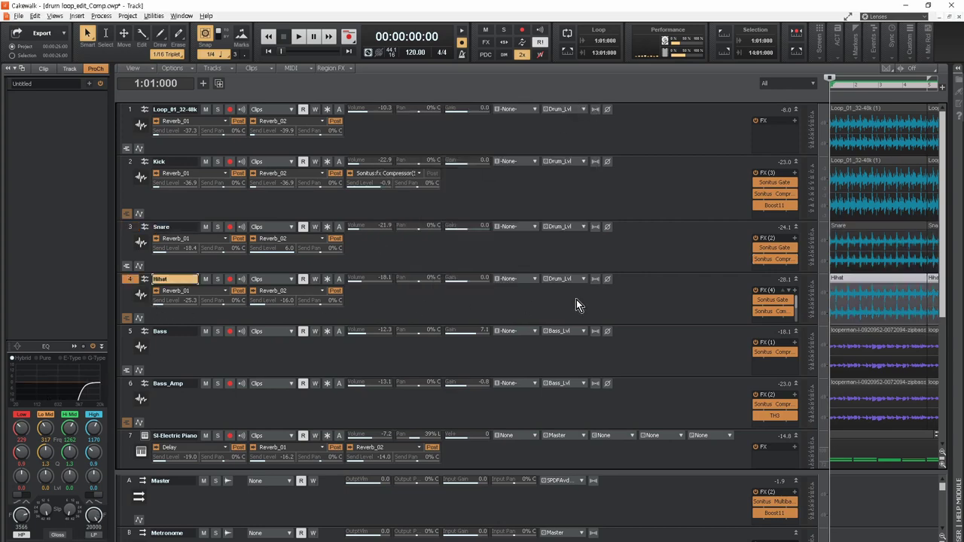
double_click(770, 301)
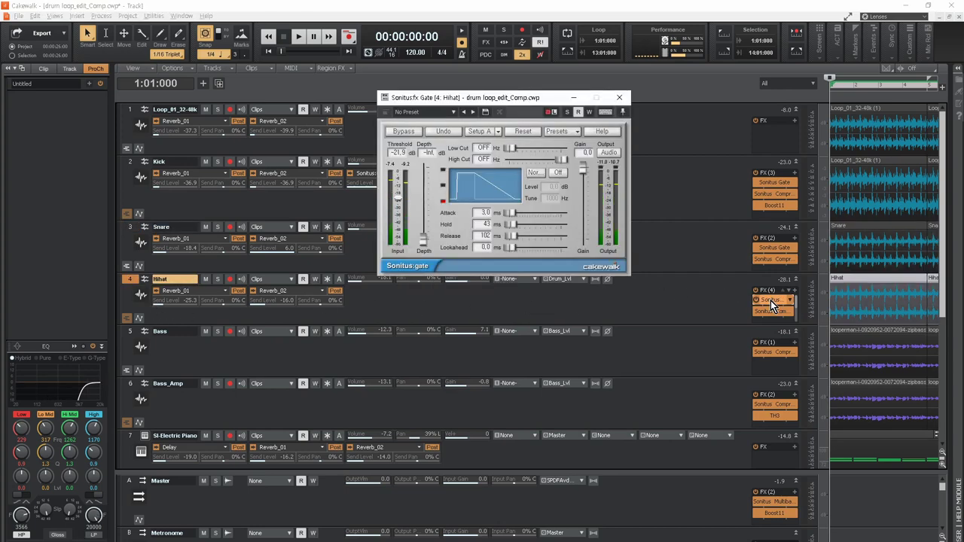
double_click(773, 311)
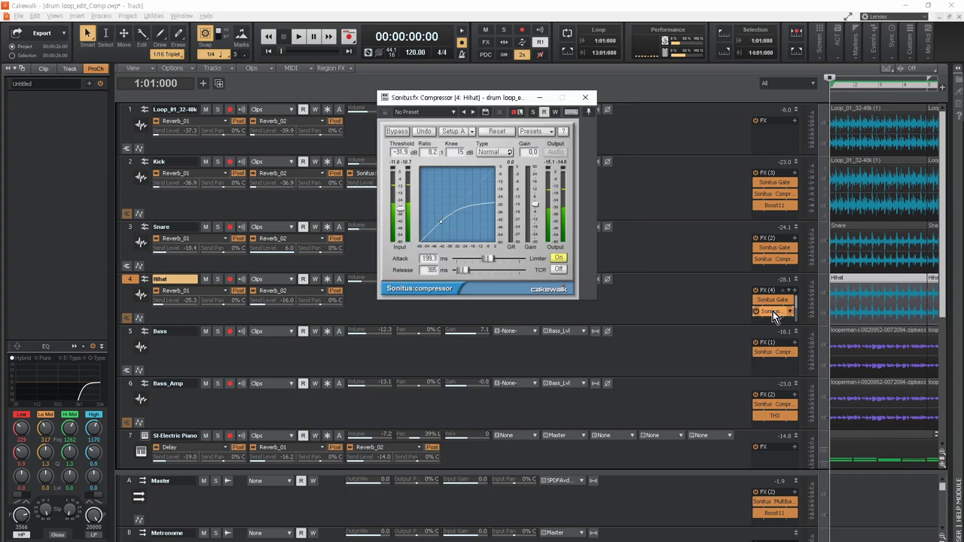
left_click_drag(674, 274, 679, 304)
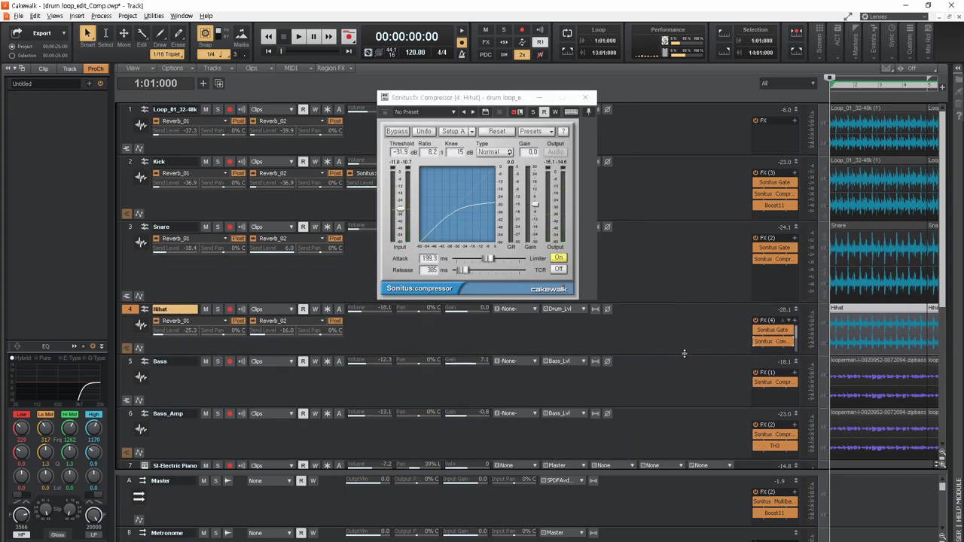
left_click_drag(685, 360, 686, 401)
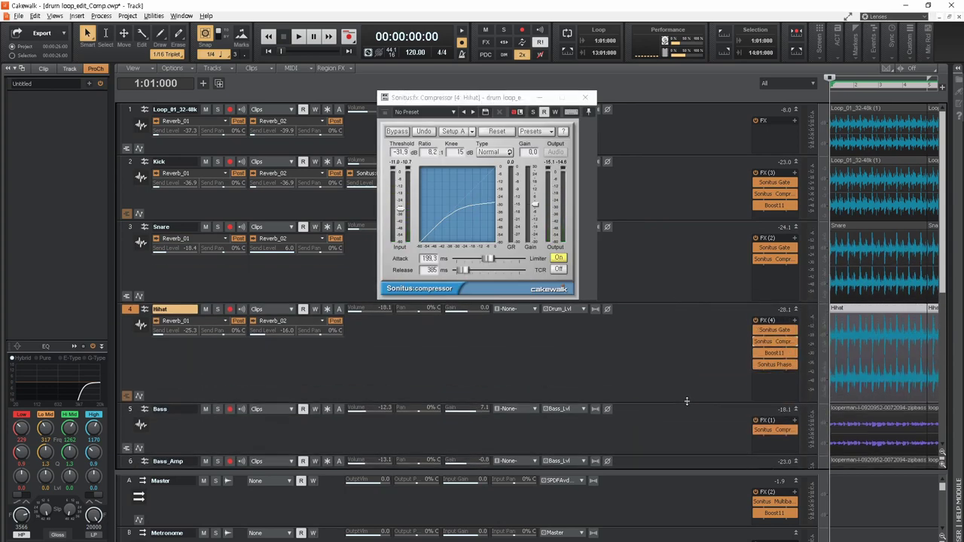
double_click(771, 355)
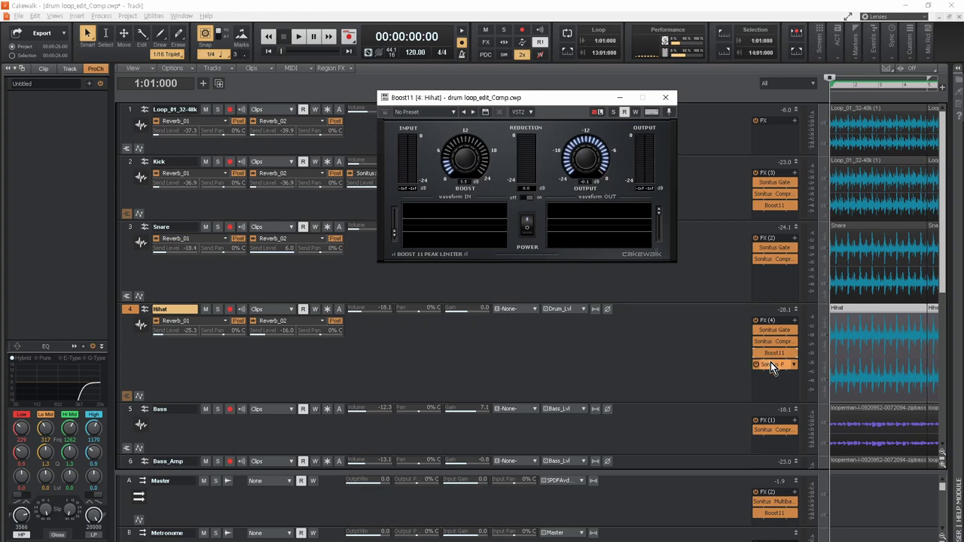
double_click(770, 363)
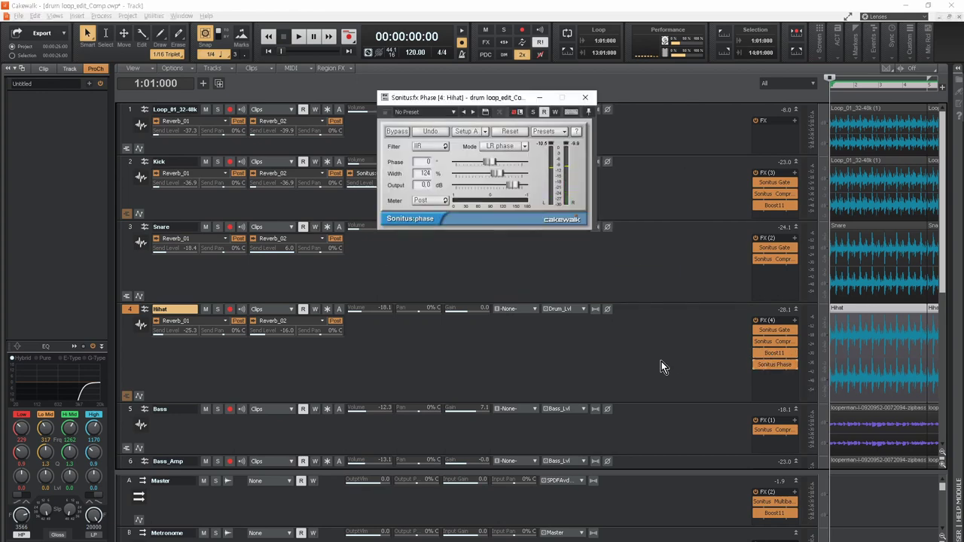
Step: Select and enlarge the Bass track, and inspect its Sonitus Compressor settings
scroll(661, 361, "down", 1)
left_click(131, 336)
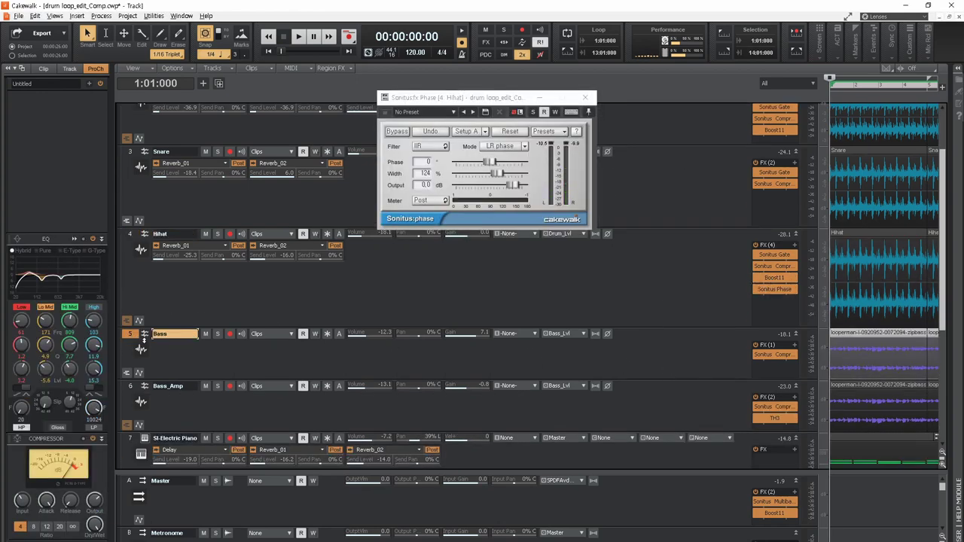
left_click_drag(509, 379, 527, 429)
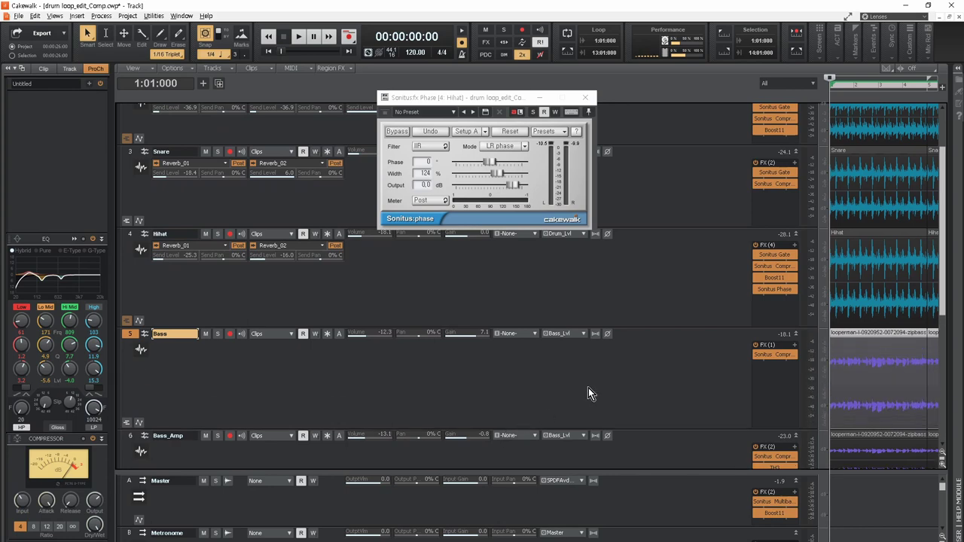
double_click(769, 355)
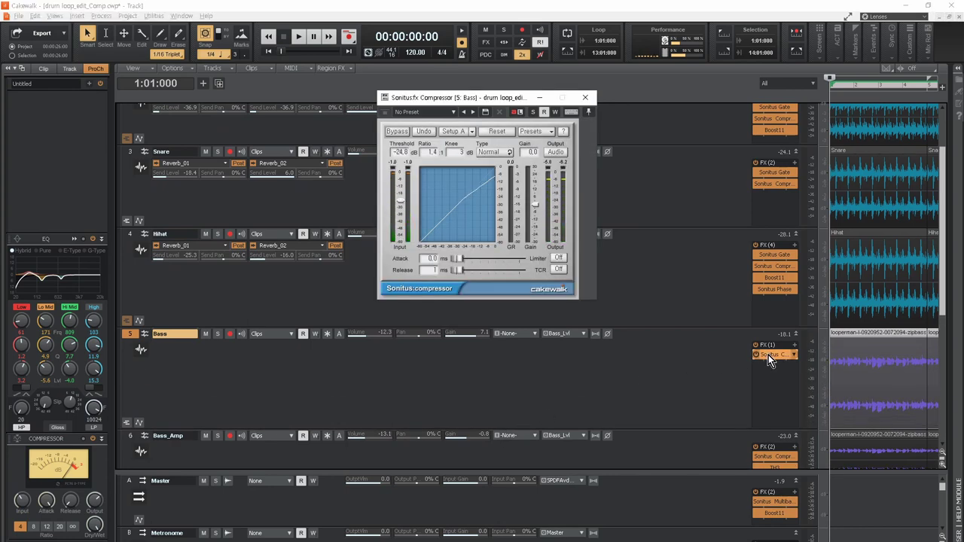
Step: Enlarge and select the Bass_Amp track, and inspect its Sonitus Compressor settings
scroll(637, 354, "down", 3)
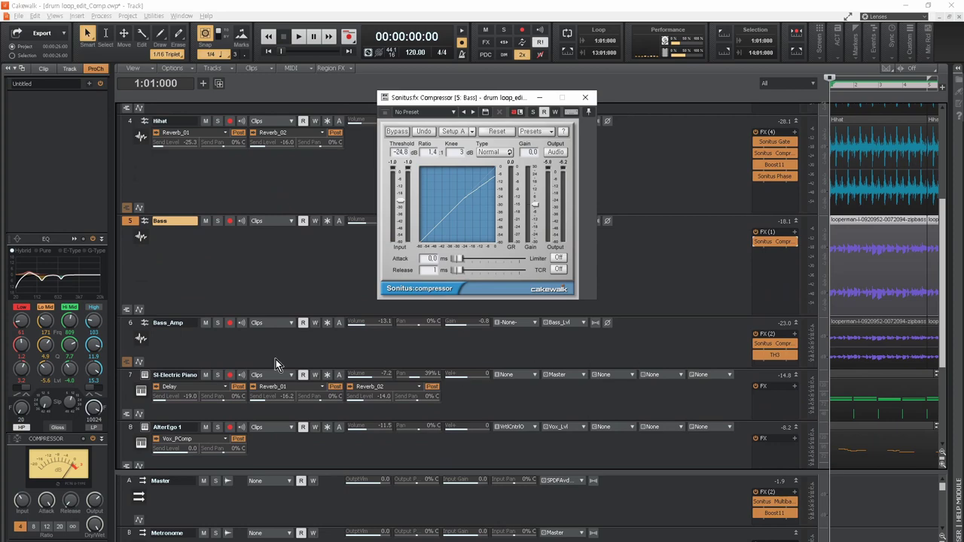
left_click_drag(275, 365, 277, 418)
left_click(132, 328)
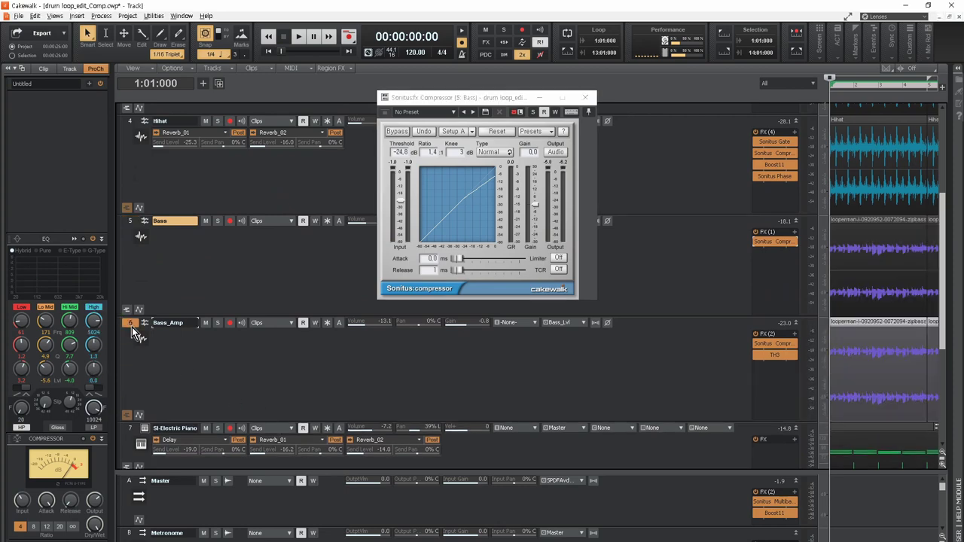
double_click(774, 343)
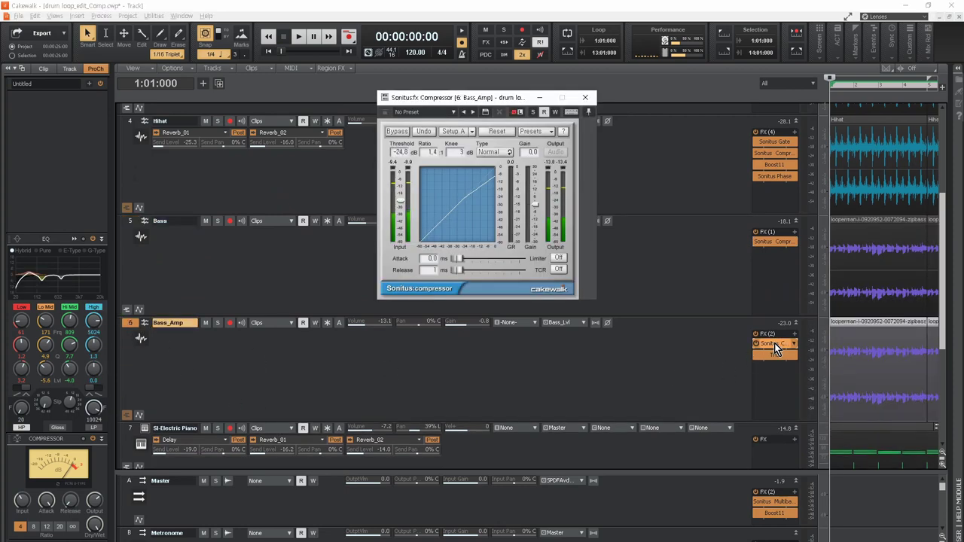
Step: Inspect the TH3 amp and cabinet setup on the Bass_Amp track, closing the plug-in window at the end
double_click(777, 356)
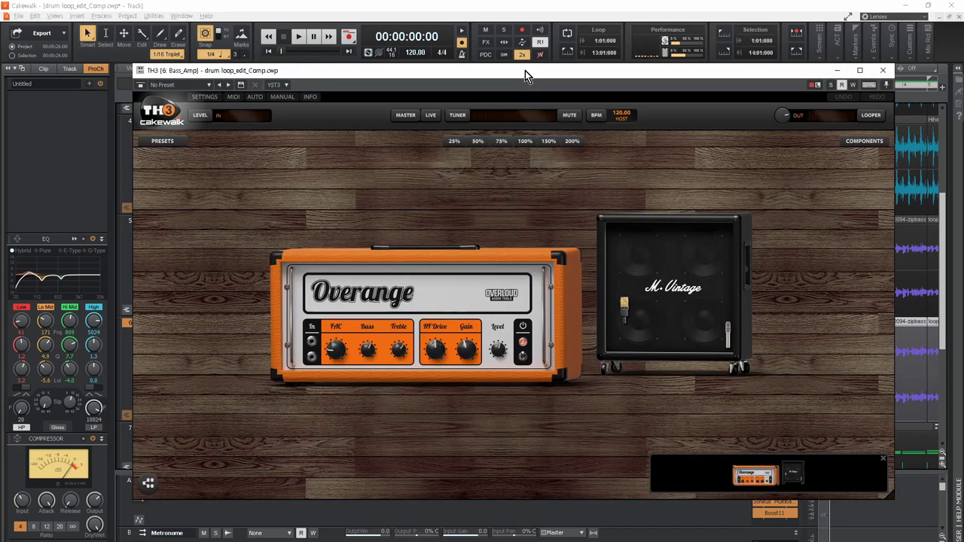
left_click(880, 71)
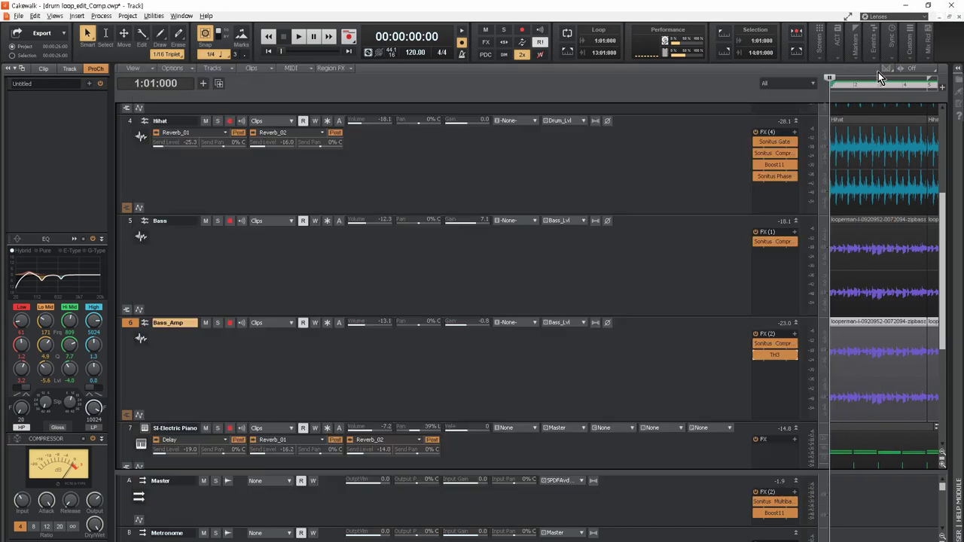
Step: Slightly enlarge the SI-Electric Piano and AlterEgo 1 tracks, and expand the bus pane to fill nearly the whole track view
scroll(503, 356, "down", 3)
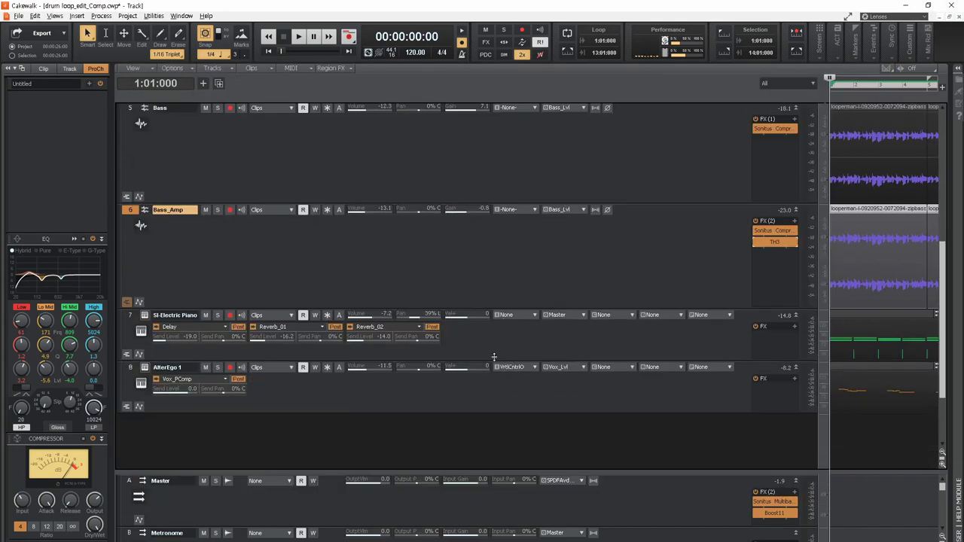
mouse_move(493, 356)
left_mouse_down()
mouse_move(501, 434)
mouse_move(509, 360)
left_mouse_up()
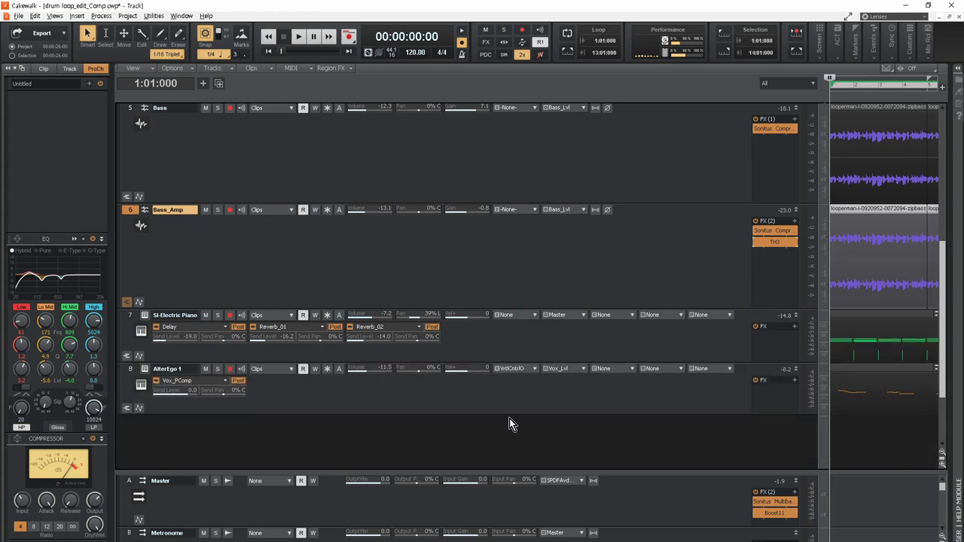
left_click_drag(512, 413, 526, 437)
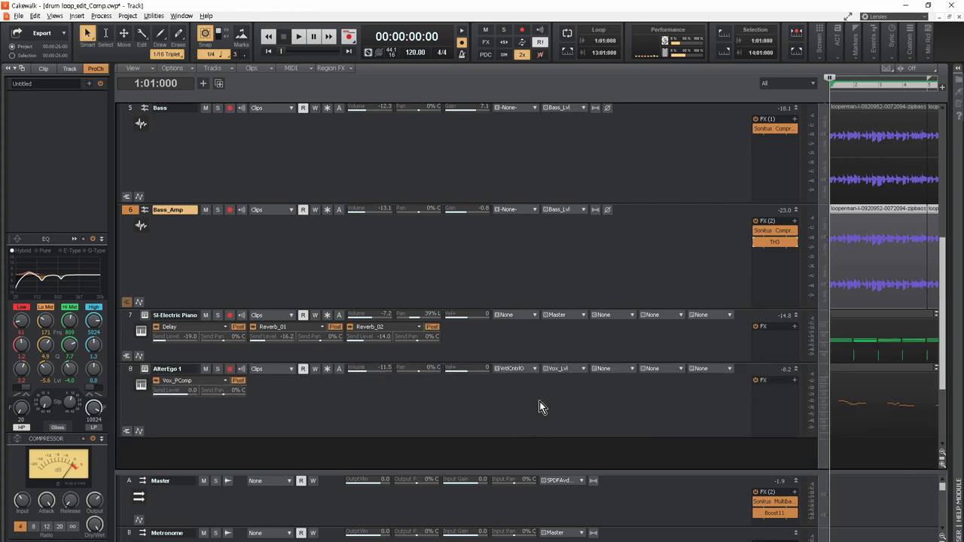
scroll(539, 405, "down", 3)
left_click_drag(604, 476, 641, 113)
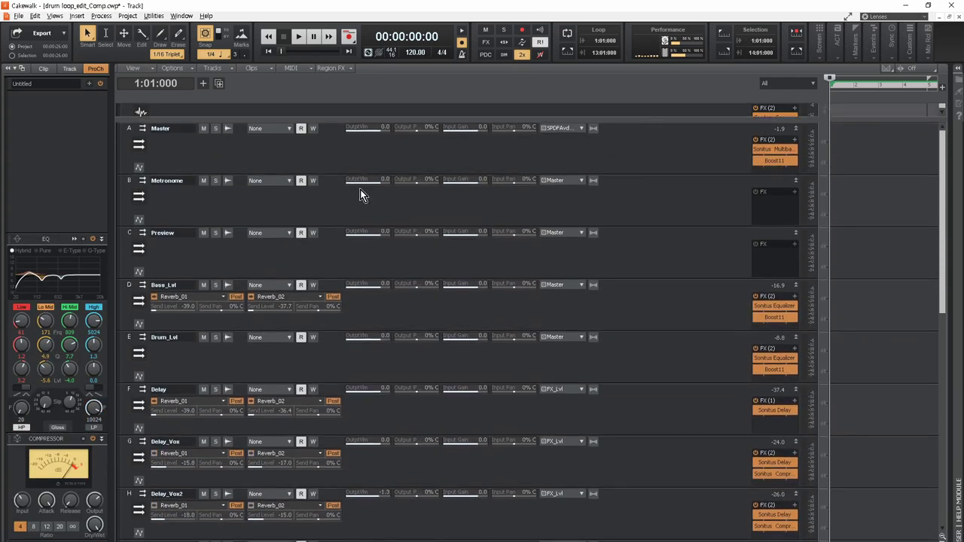
Step: Select the Master and Bass_Lvl buses in turn and inspect the ProChannel modules of each
left_click(132, 132)
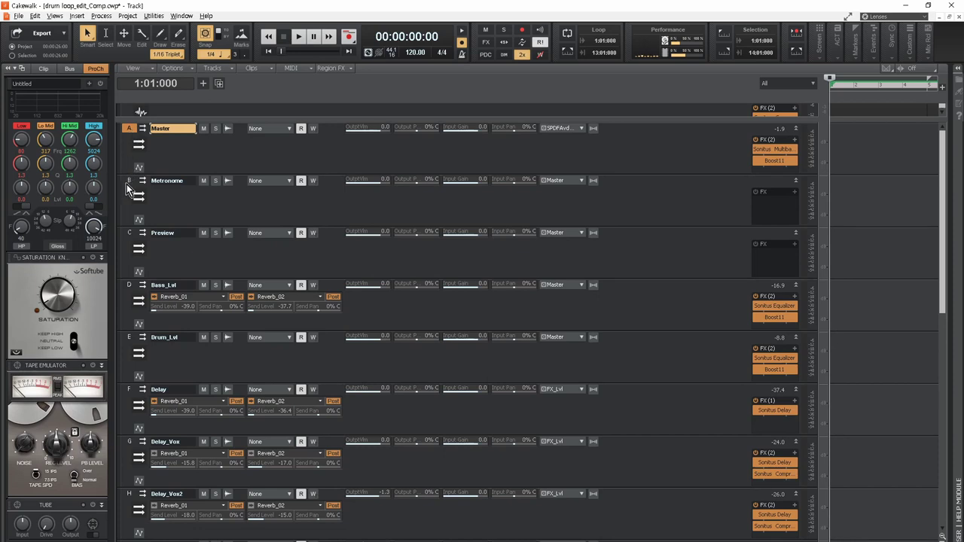
left_click(129, 290)
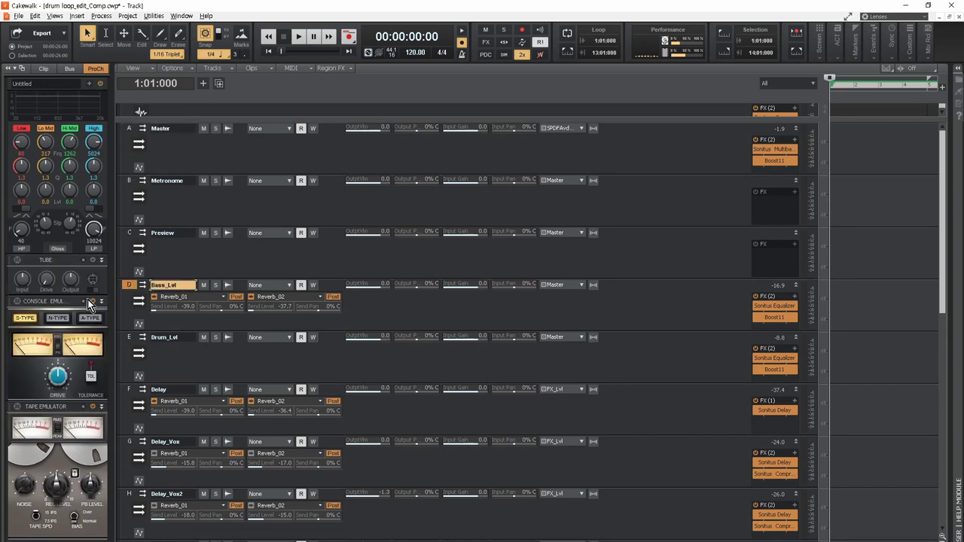
scroll(83, 297, "up", 1)
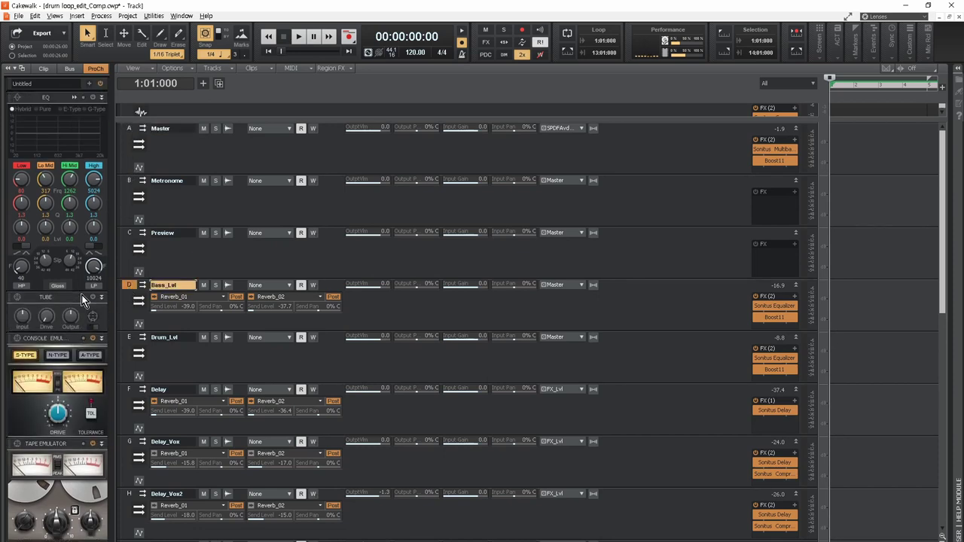
scroll(82, 295, "down", 1)
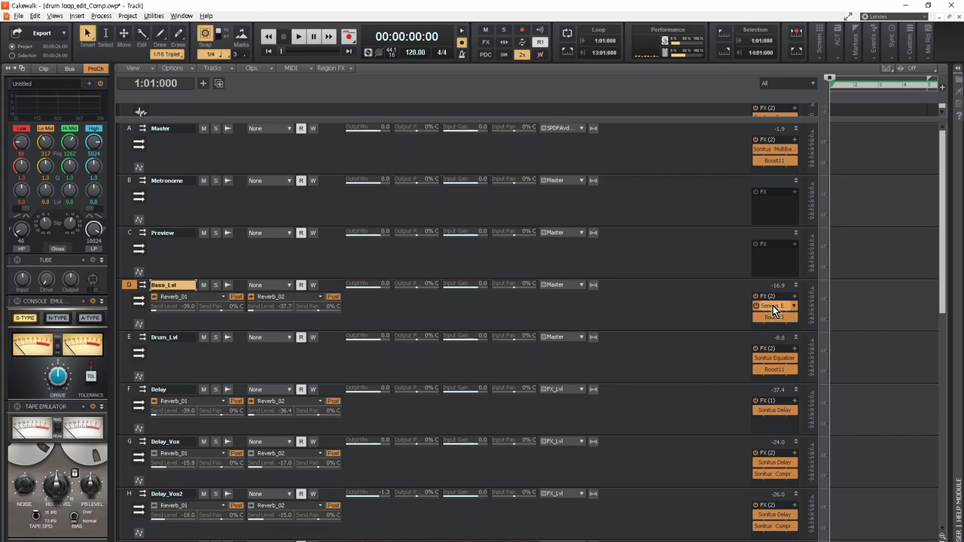
Step: Inspect the ProChannel modules of the Drum_Lvl, Delay, Delay_Vox and Delay_Vox2 buses, selecting each in turn
left_click(127, 339)
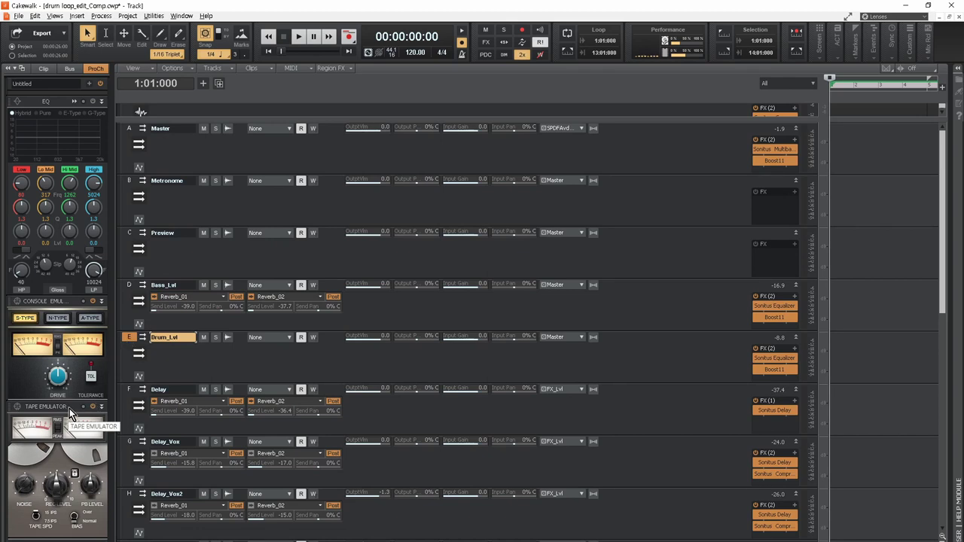
left_click(128, 390)
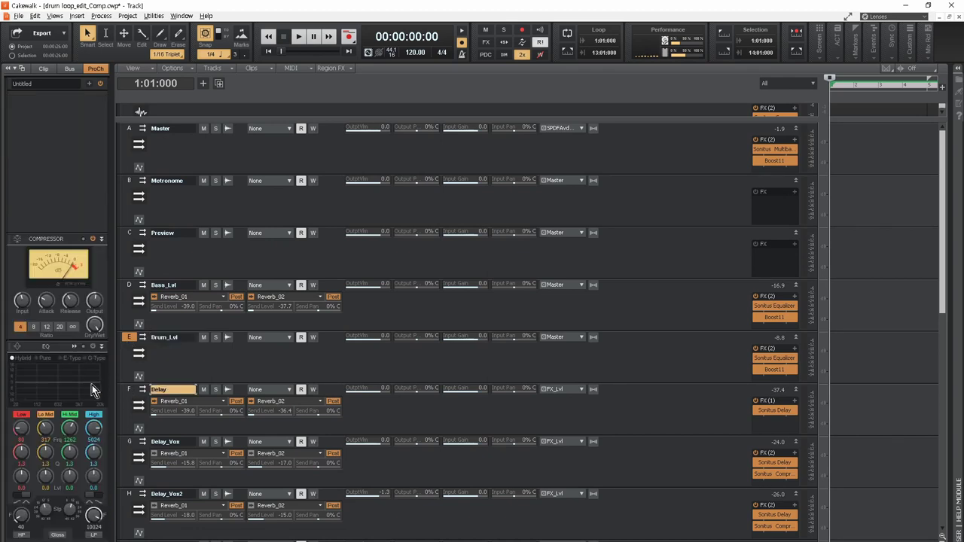
left_click(126, 444)
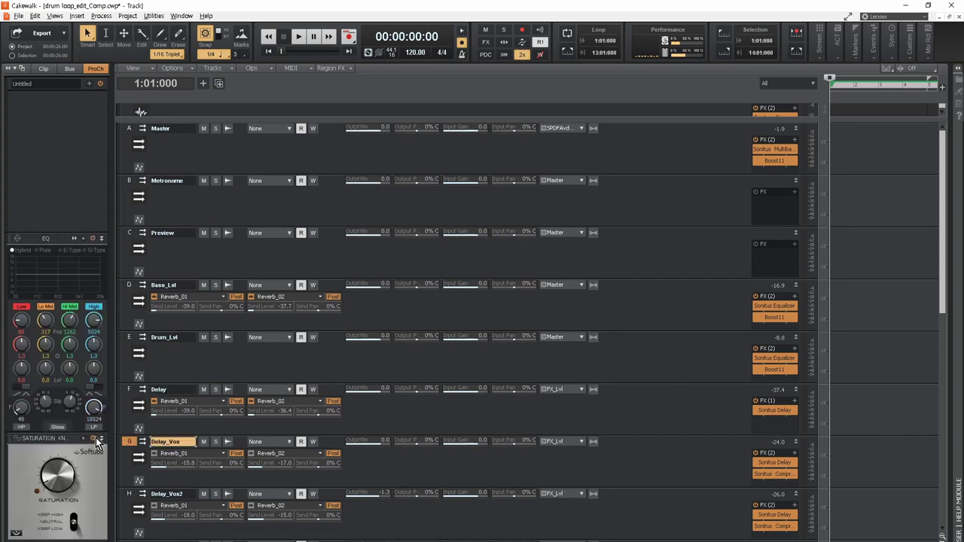
left_click(128, 495)
Step: Inspect the ProChannel modules of the Reverb_01, Reverb_02, Vox_Mod and Vox_PComp buses, selecting each in turn
scroll(180, 511, "down", 5)
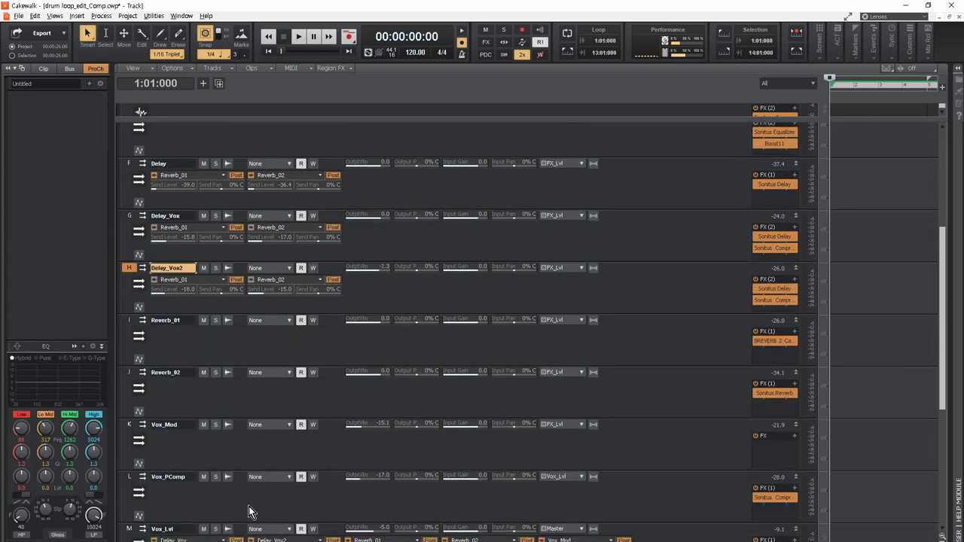
left_click(131, 322)
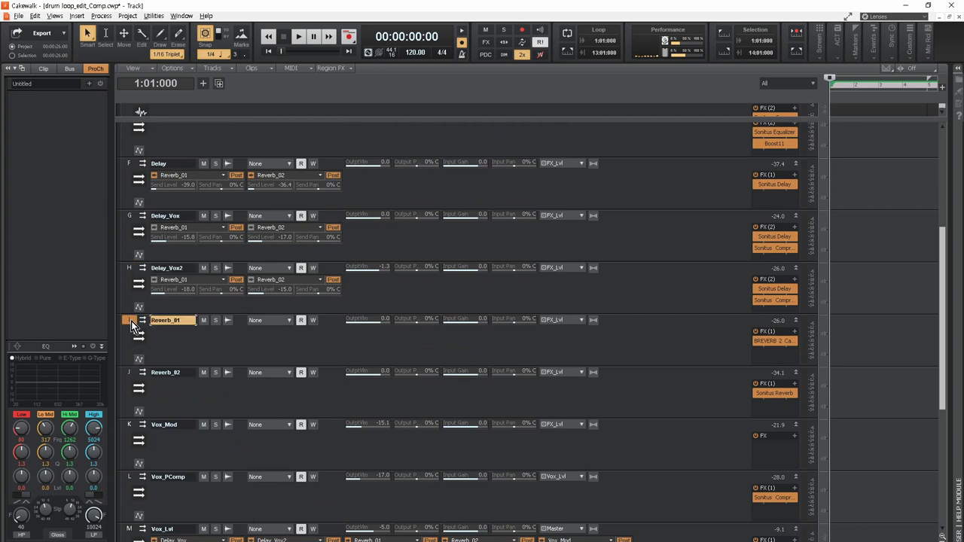
left_click(129, 374)
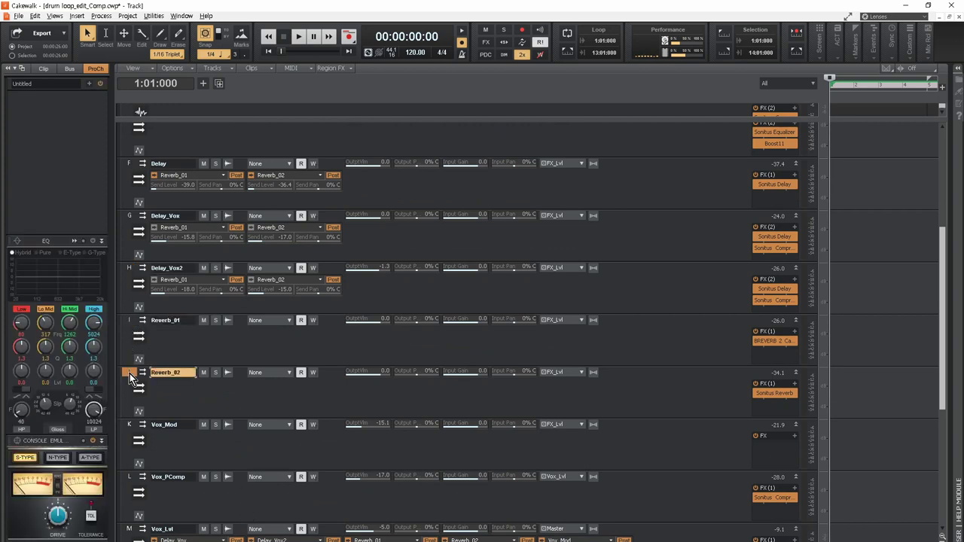
left_click(129, 426)
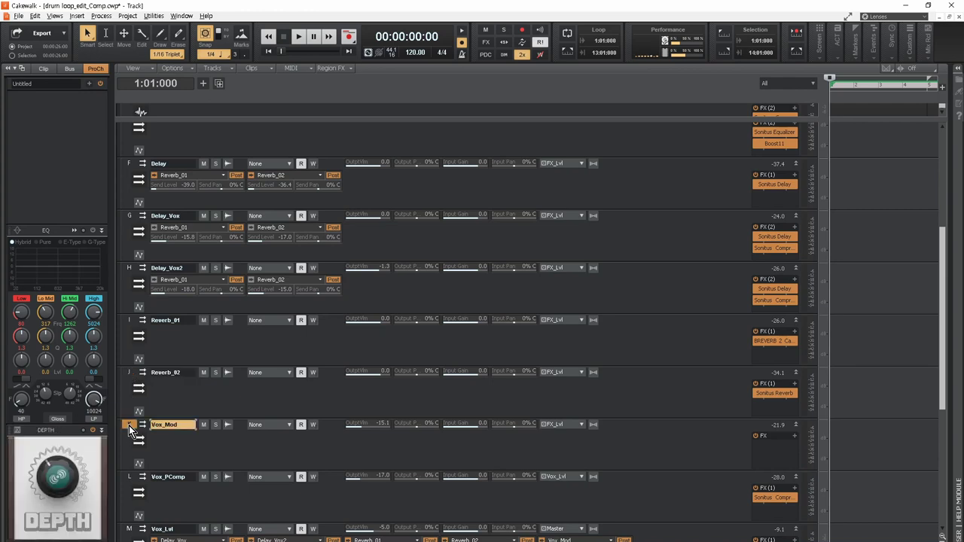
left_click(131, 477)
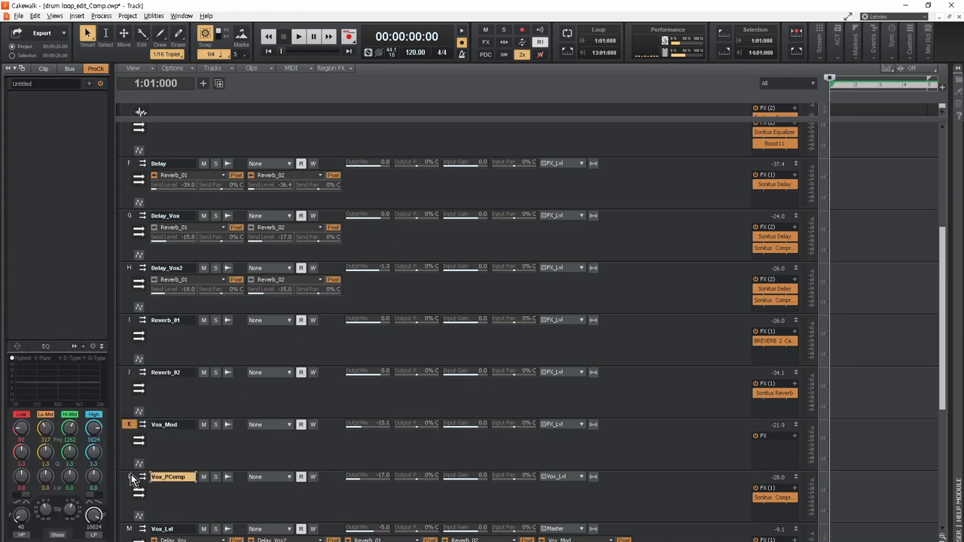
Step: Inspect the Vox_Lvl bus's ProChannel modules, including the Sonitus Multiband in its FX Chain, and the FX_Lvl bus's ProChannel modules
left_click(129, 530)
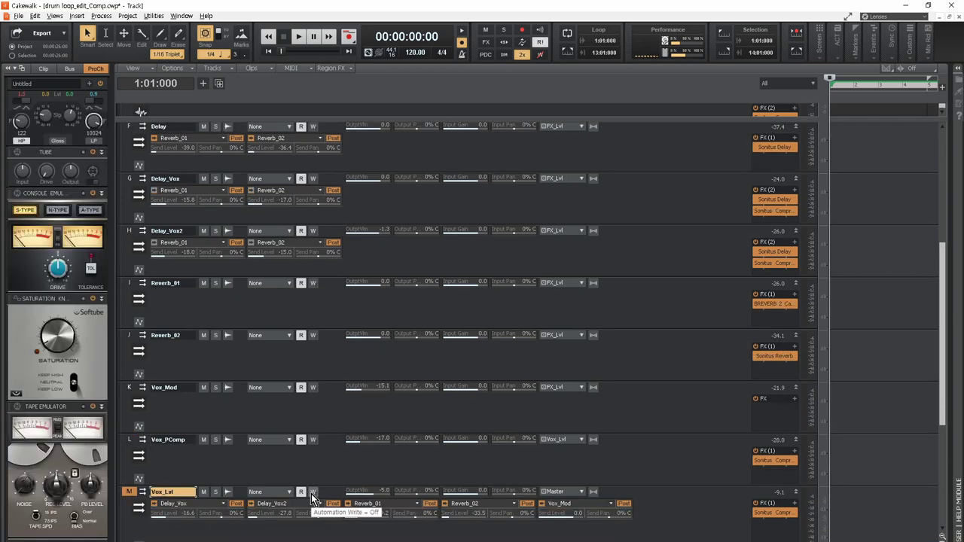
scroll(66, 454, "up", 7)
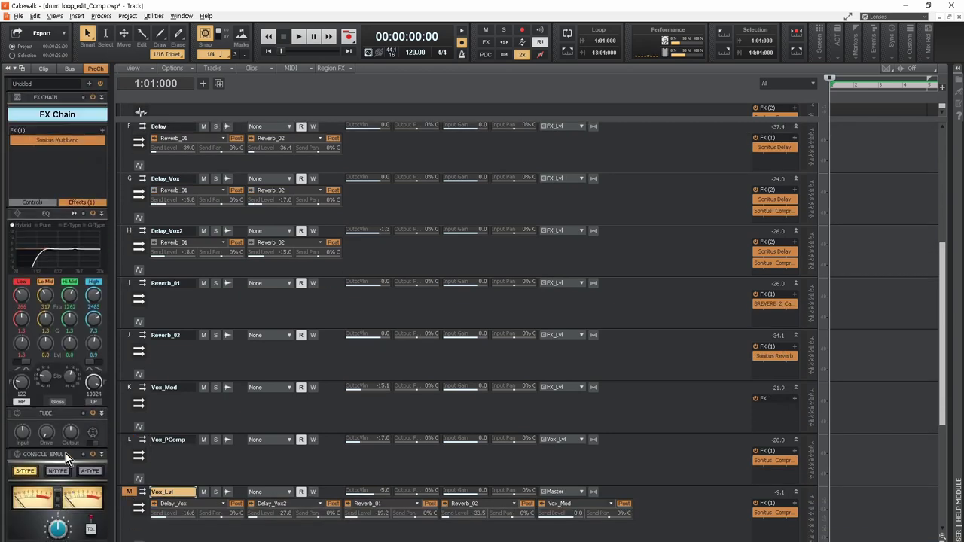
double_click(58, 139)
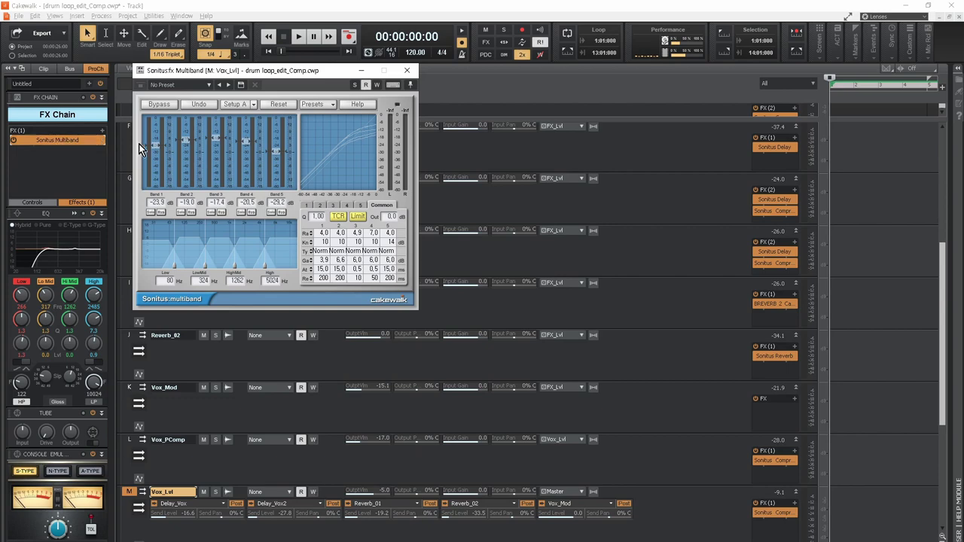
left_click(407, 70)
scroll(43, 443, "down", 6)
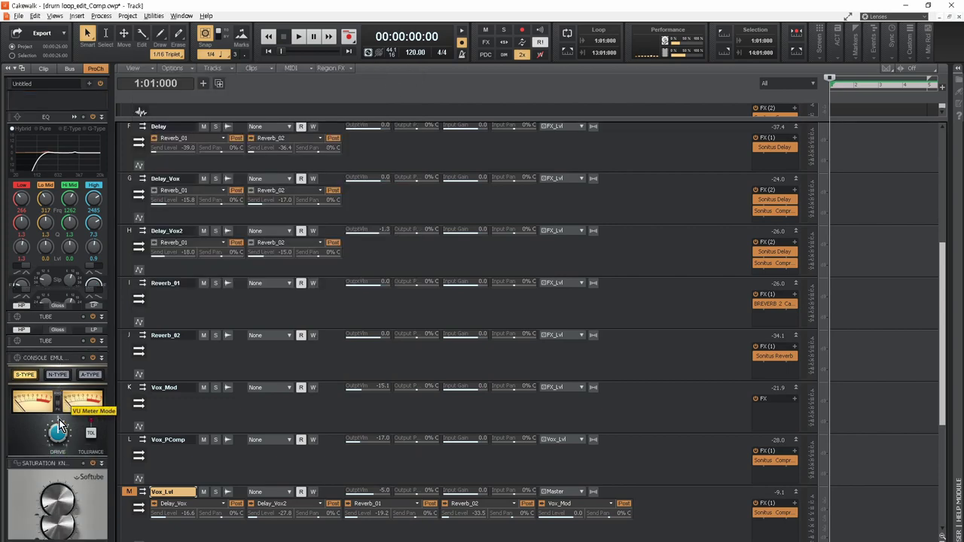
scroll(282, 469, "down", 5)
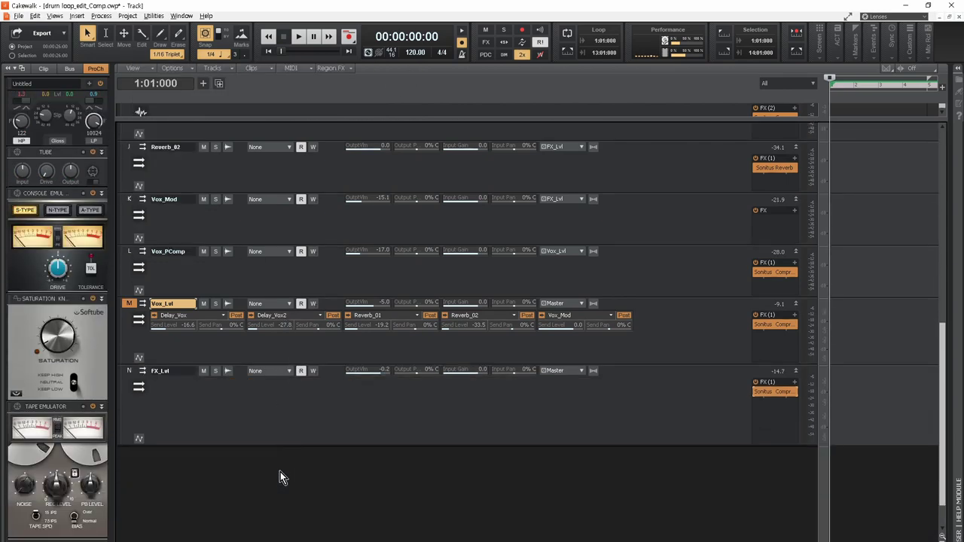
left_click(132, 371)
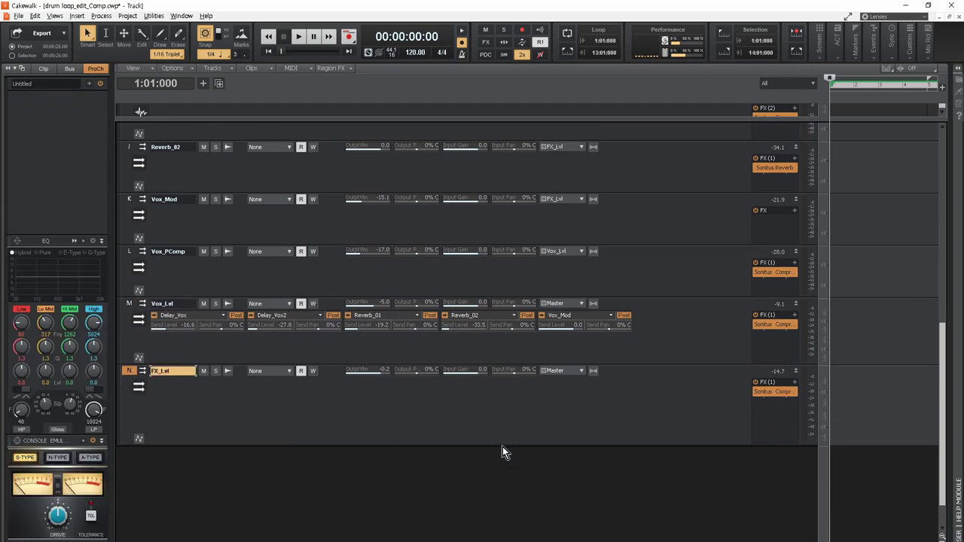
Step: Select the Bass_Lvl bus and inspect the Sonitus Equalizer and Boost11 settings on the Bass_Lvl and Drum_Lvl buses
scroll(500, 450, "up", 10)
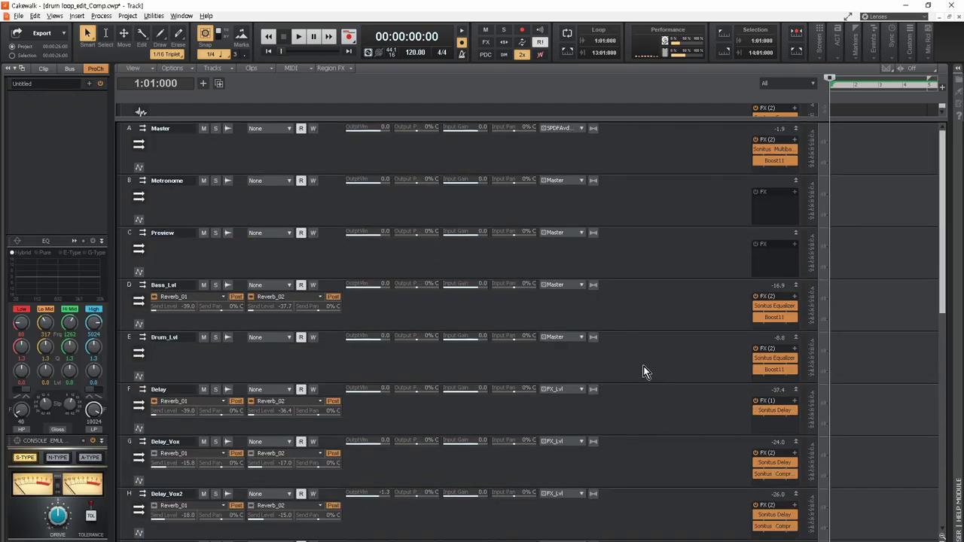
left_click(129, 288)
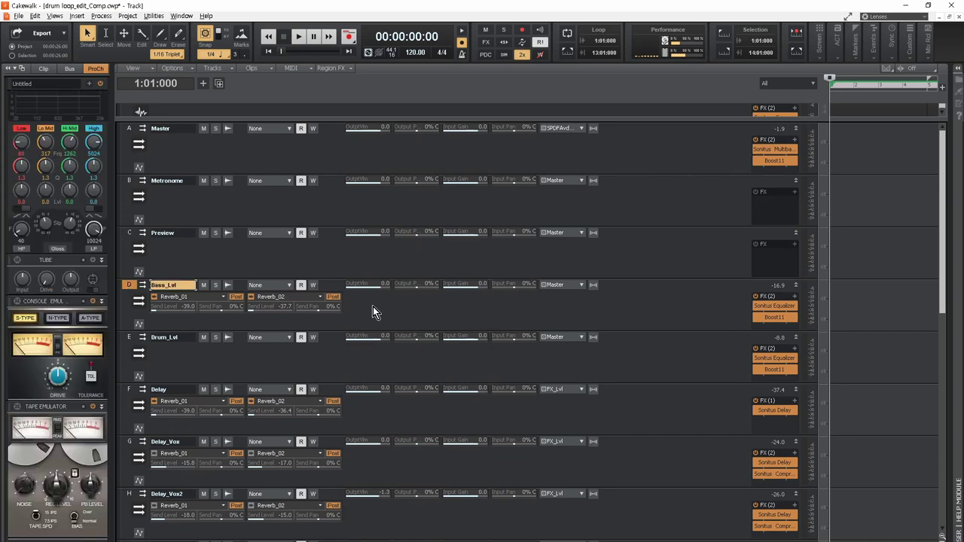
double_click(767, 307)
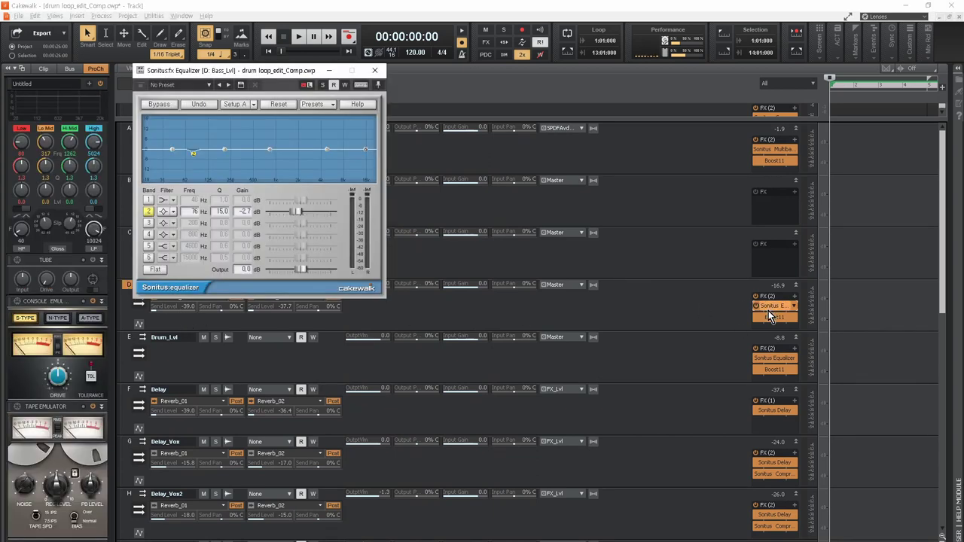
double_click(768, 317)
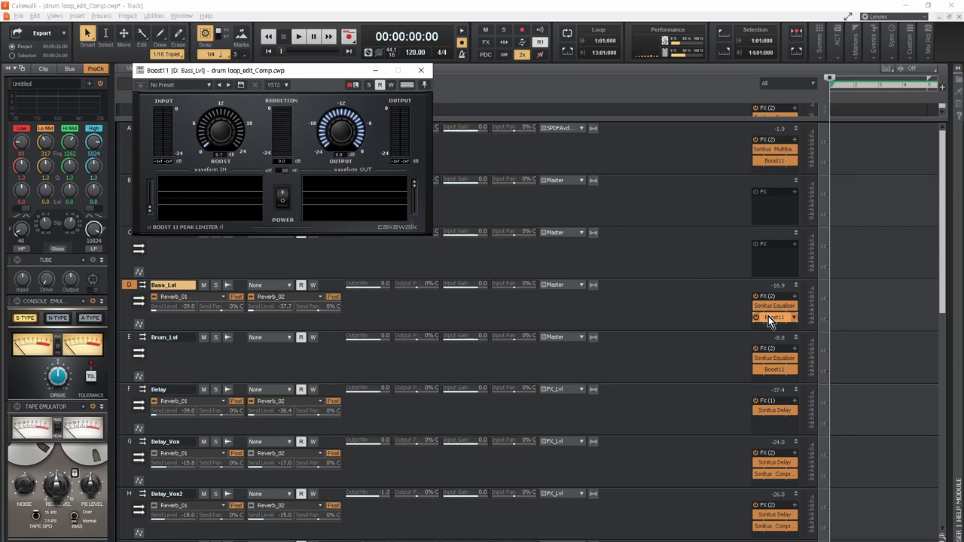
double_click(770, 359)
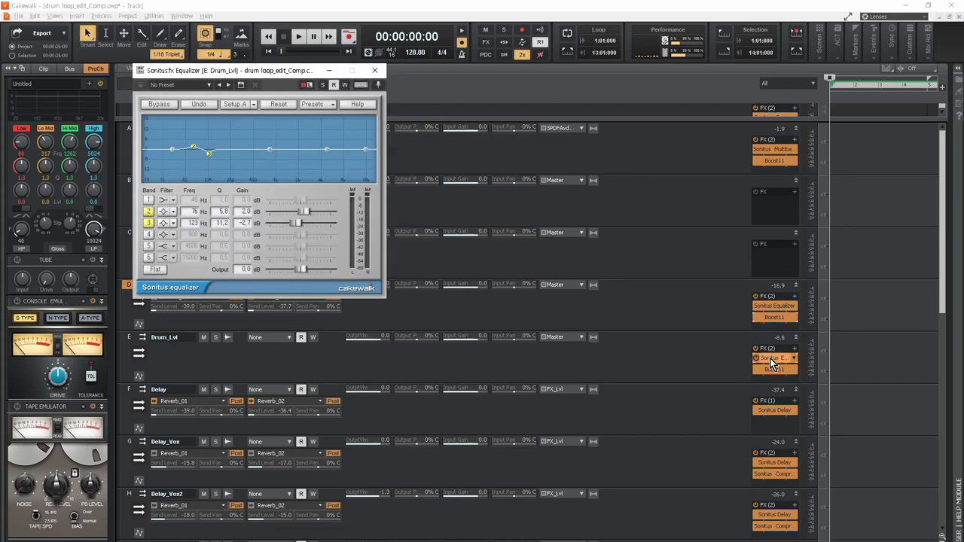
double_click(774, 370)
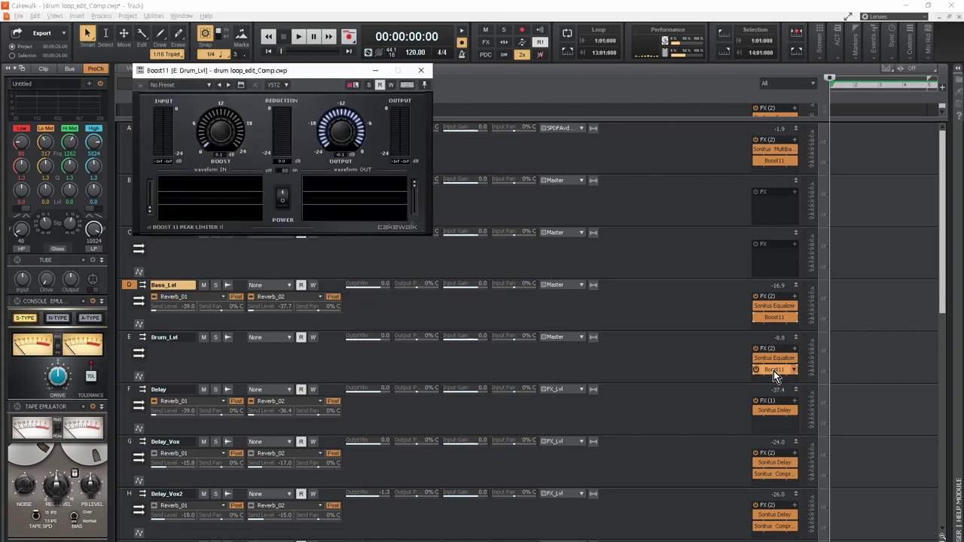
Step: Inspect the Sonitus Delay settings on the Delay and Delay_Vox buses, enlarging the bus strips and moving the plug-in window off the bus names
double_click(771, 411)
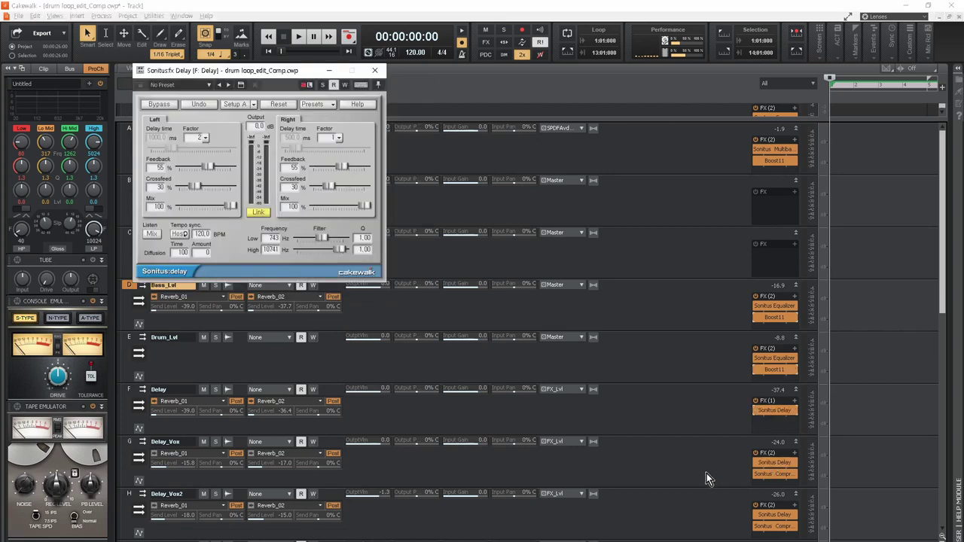
scroll(707, 473, "down", 1)
scroll(709, 440, "up", 1)
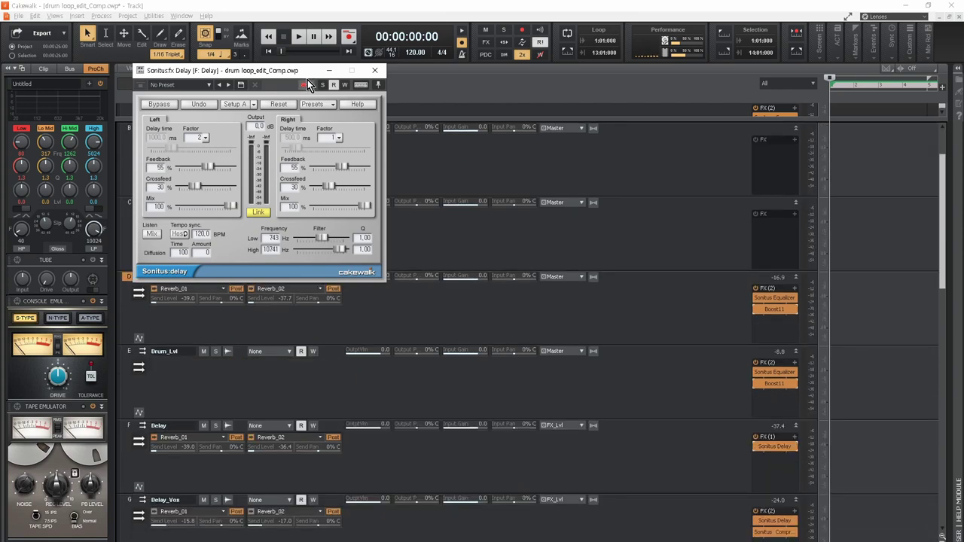
left_click_drag(297, 77, 550, 84)
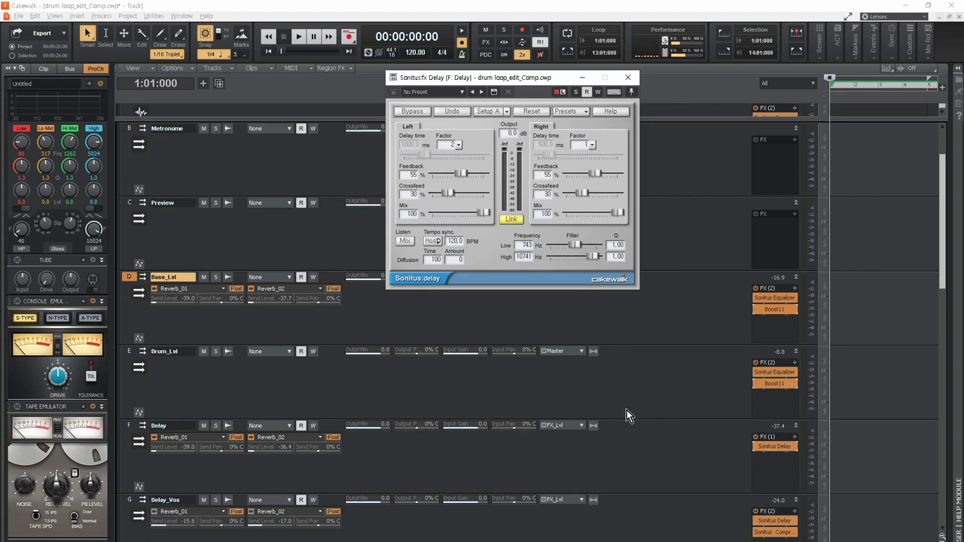
scroll(711, 457, "down", 5)
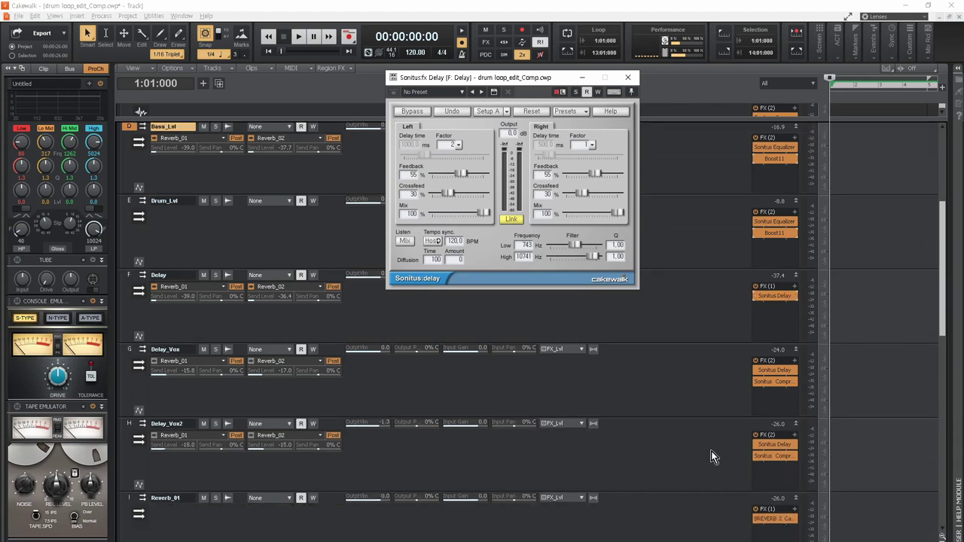
double_click(773, 295)
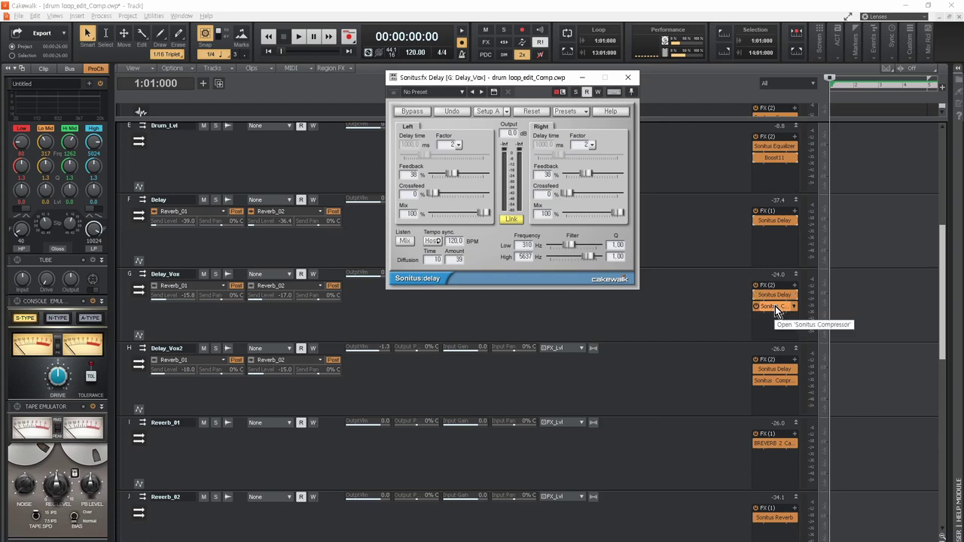
Step: Inspect the Sonitus Compressor on Delay_Vox, the Sonitus Delay and Compressor on Delay_Vox2, and the reverb plug-ins on Reverb_01 and Reverb_02
double_click(775, 306)
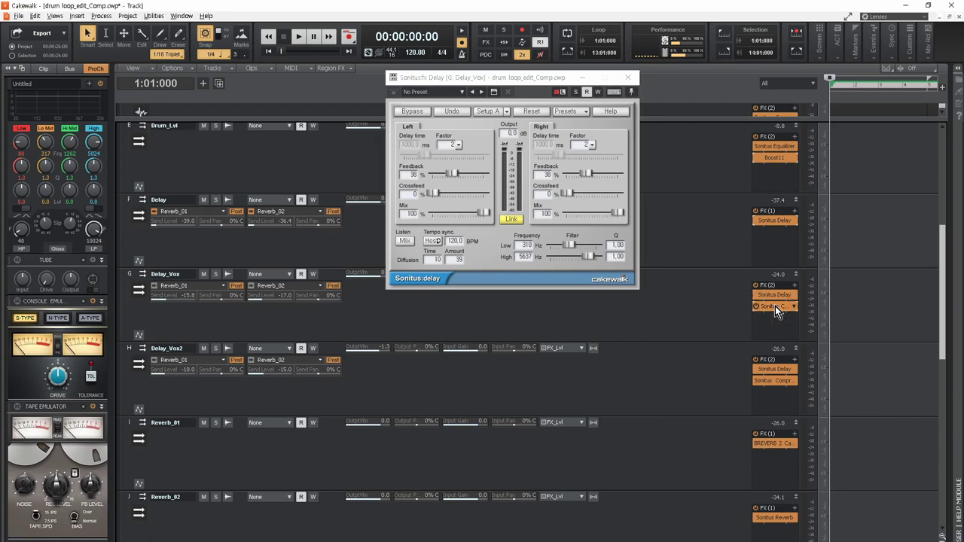
double_click(772, 368)
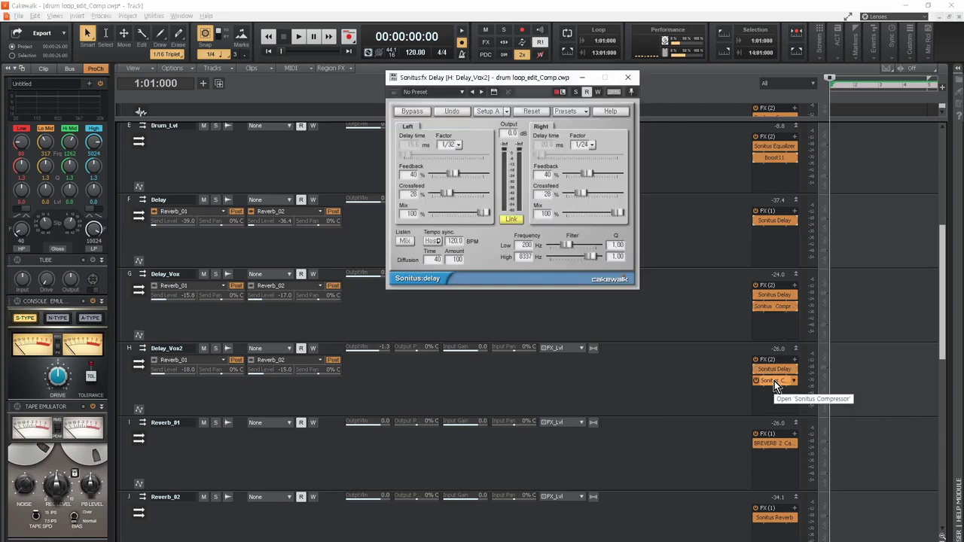
double_click(774, 381)
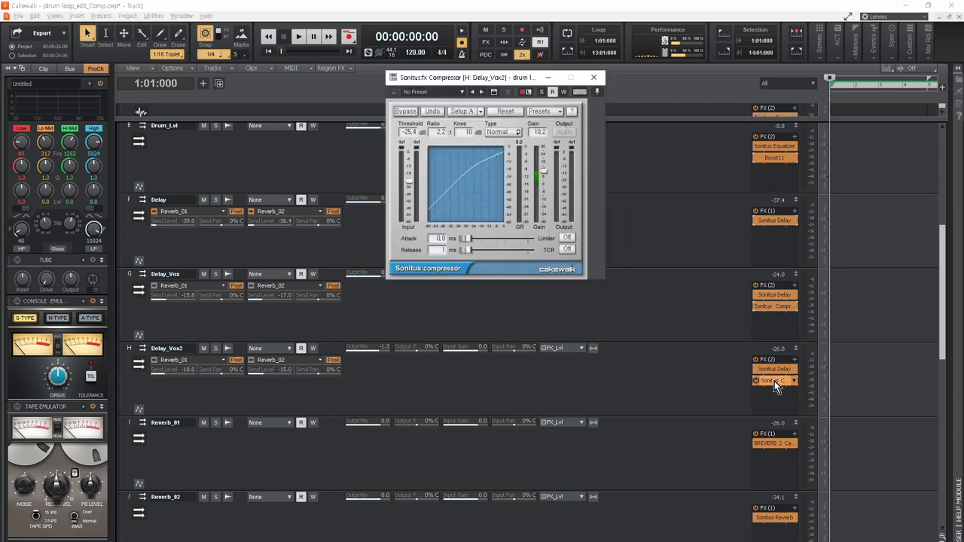
double_click(770, 443)
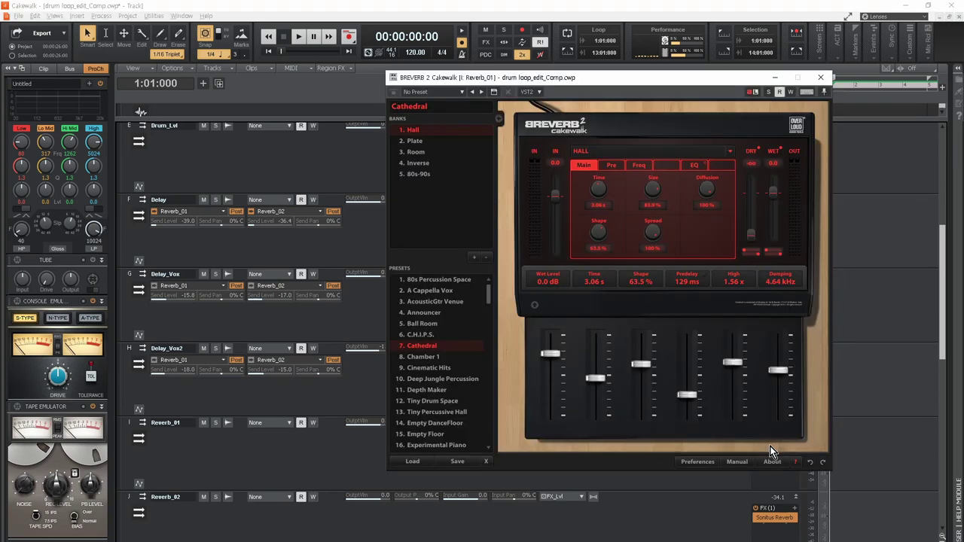
double_click(776, 520)
Step: Inspect the Sonitus Compressor settings on the Vox_PComp, Vox_Lvl and FX_Lvl buses, and close the plug-in window
scroll(711, 468, "down", 2)
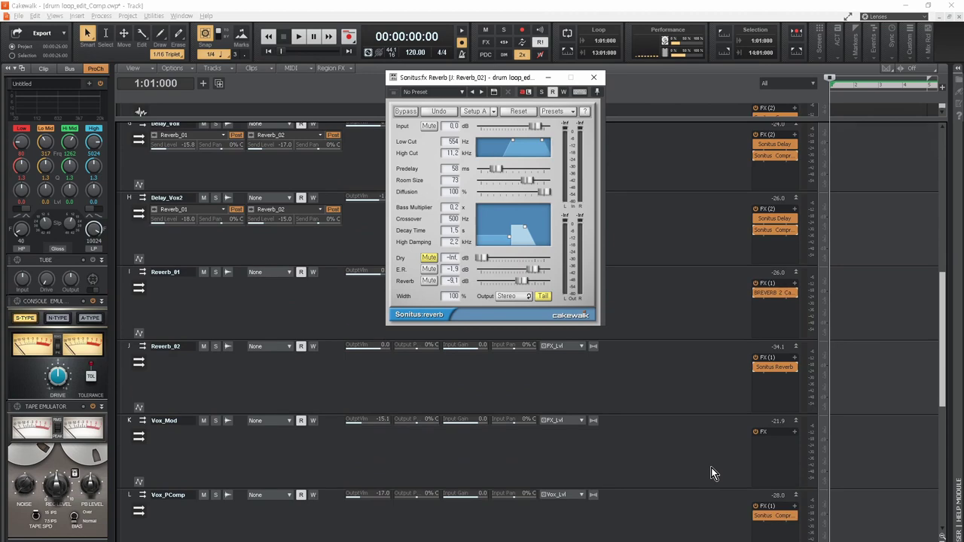
scroll(759, 482, "down", 2)
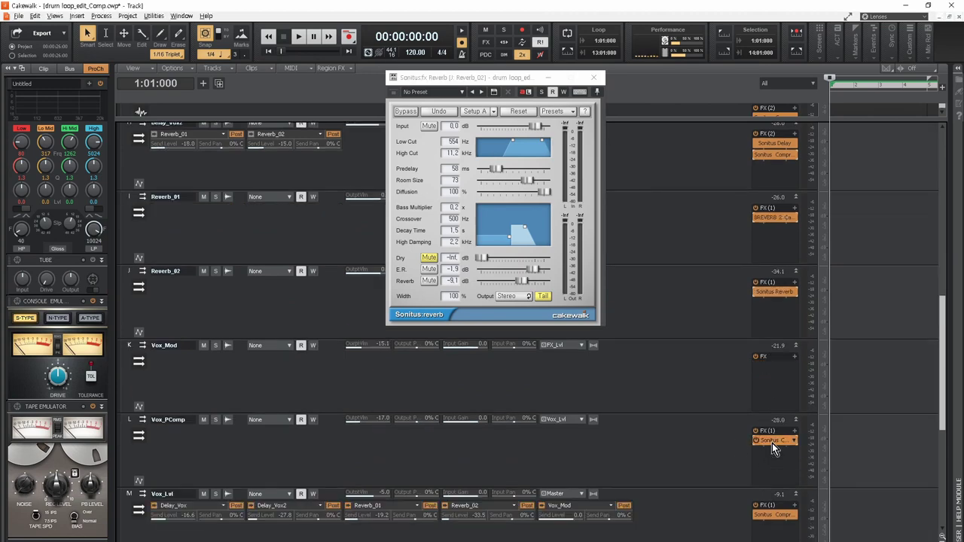
double_click(772, 442)
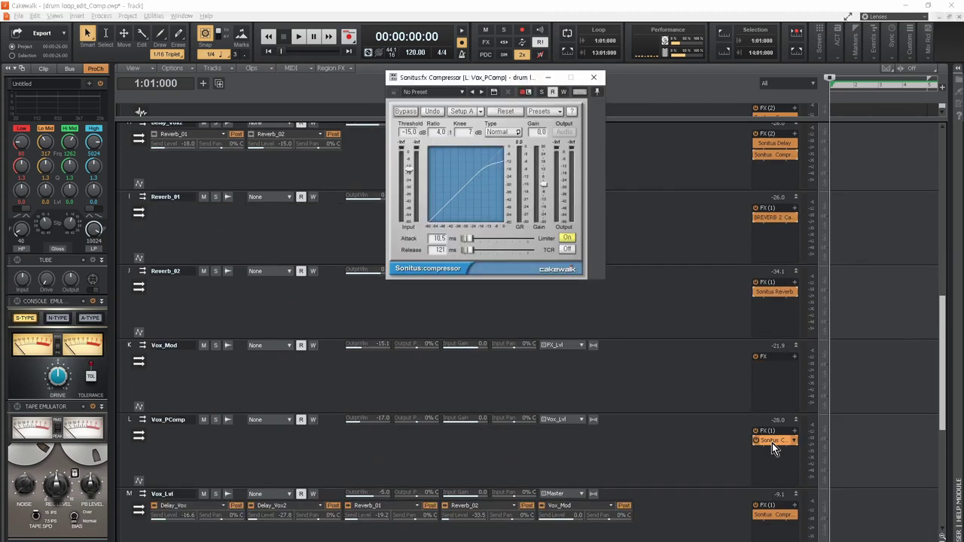
scroll(685, 474, "down", 3)
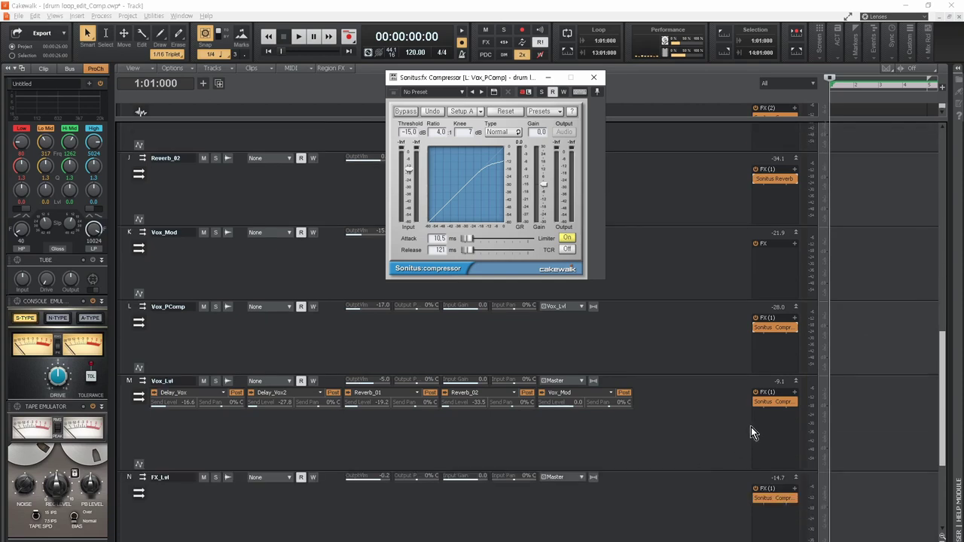
double_click(771, 404)
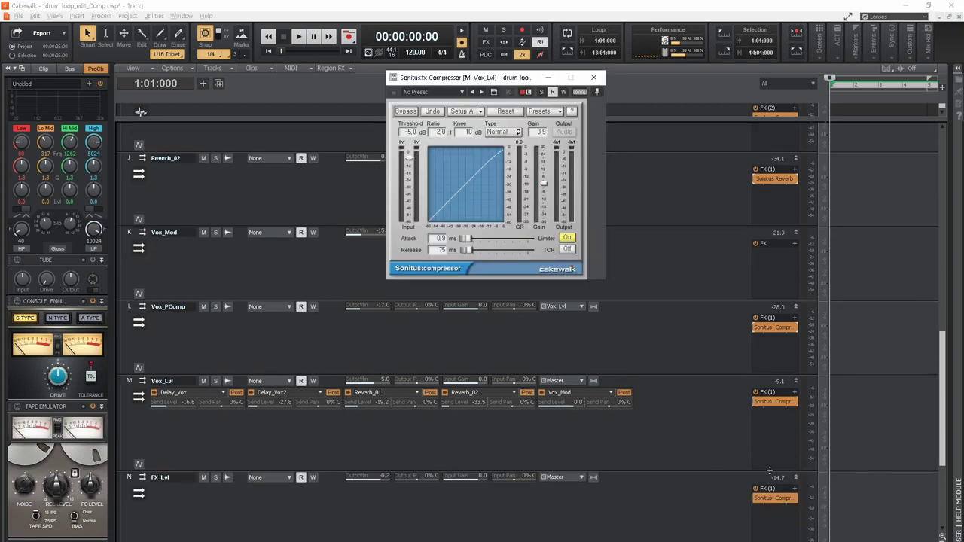
double_click(768, 501)
scroll(678, 490, "down", 5)
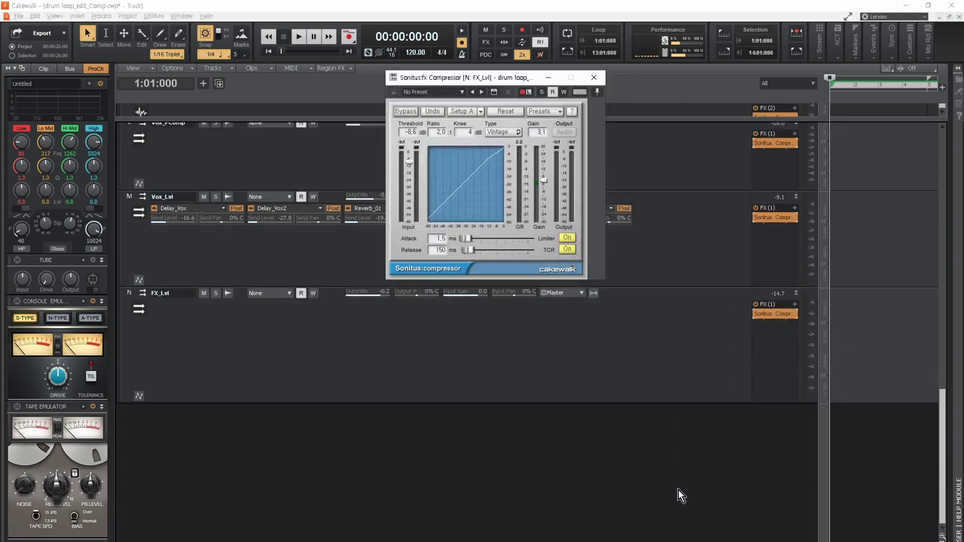
left_click(593, 77)
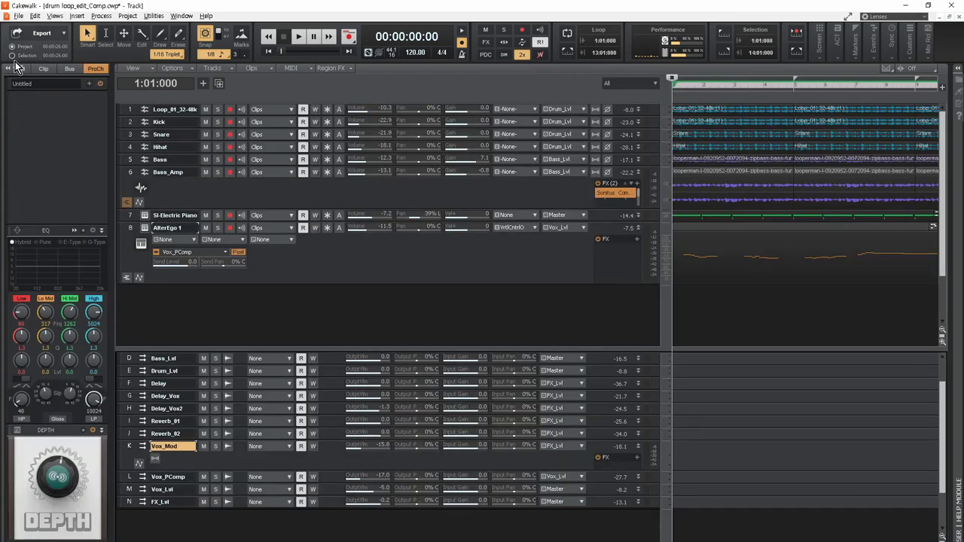
Step: Hide the inspector, expand the Vox_Lvl bus and enlarge the bus pane to examine all its sends, including Vox_Mod
left_click(9, 67)
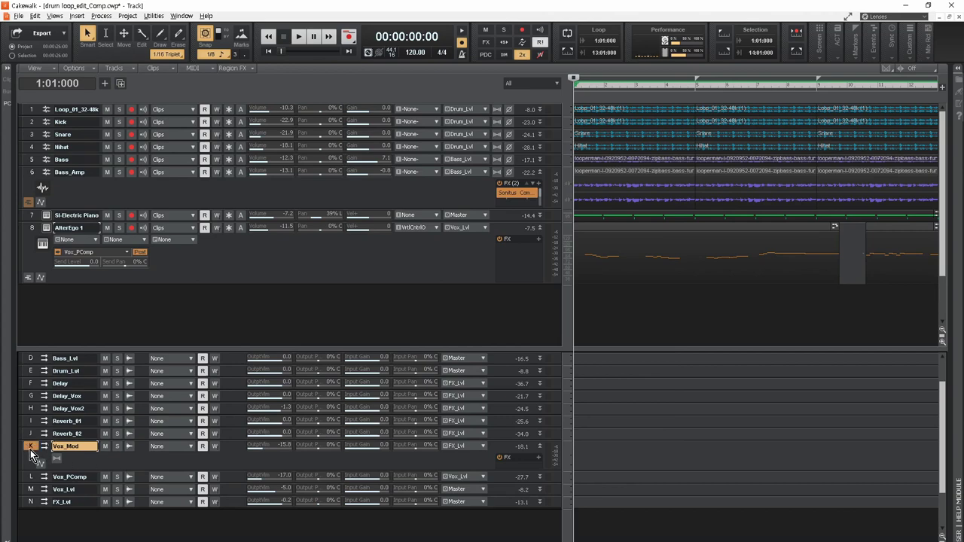
double_click(73, 496)
scroll(108, 497, "down", 3)
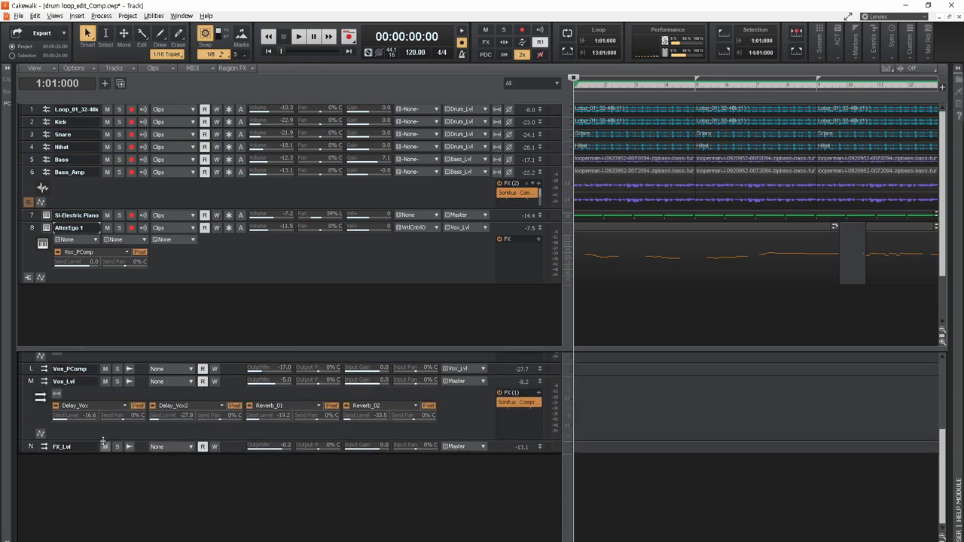
left_click_drag(127, 349, 138, 292)
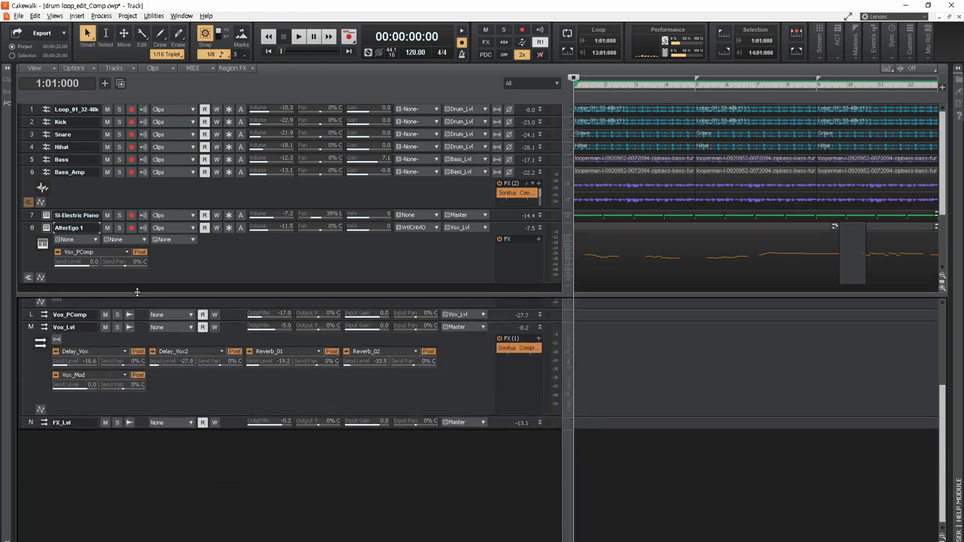
scroll(154, 444, "up", 4)
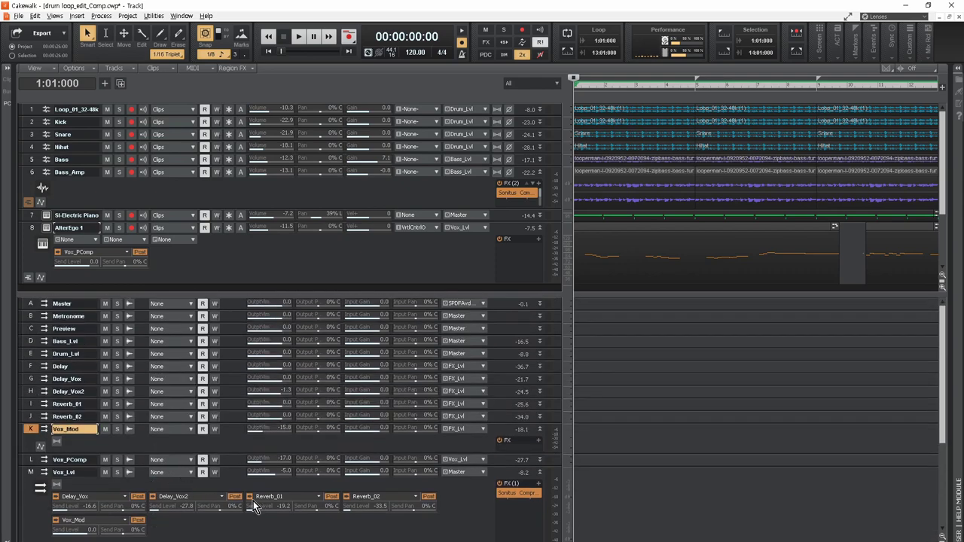
right_click(67, 525)
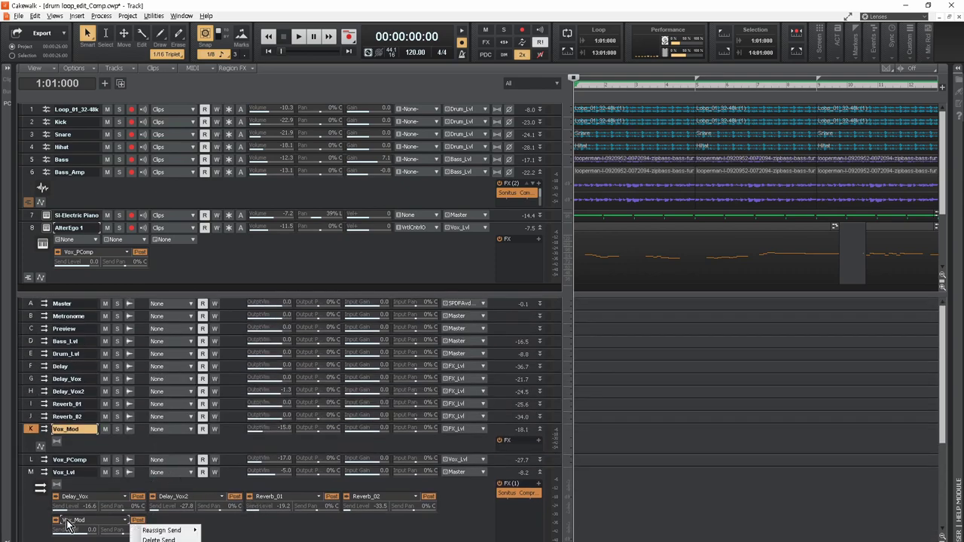
left_click(47, 530)
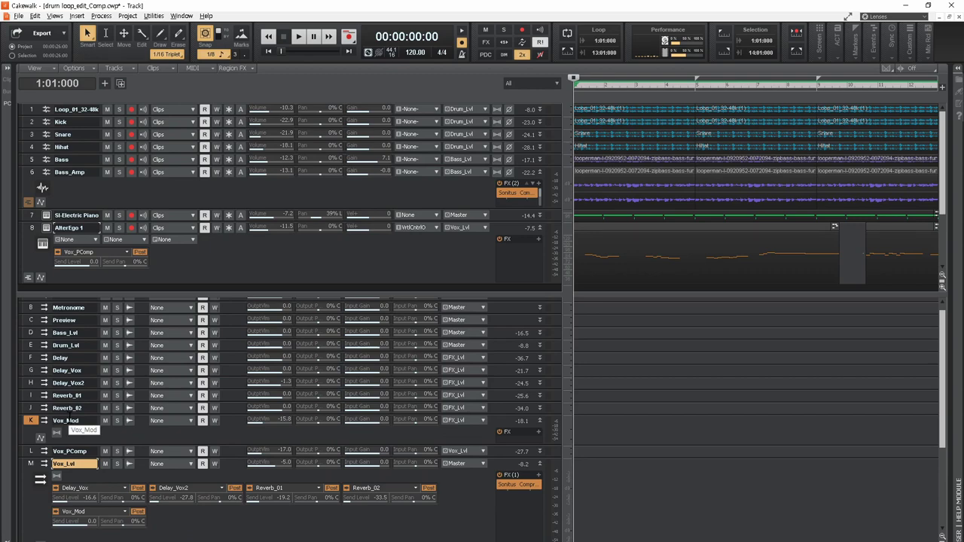
Step: Show the inspector again, solo the AlterEgo 1 track, mute the Vox_Mod bus and audition the vocal from the start
left_click(3, 71)
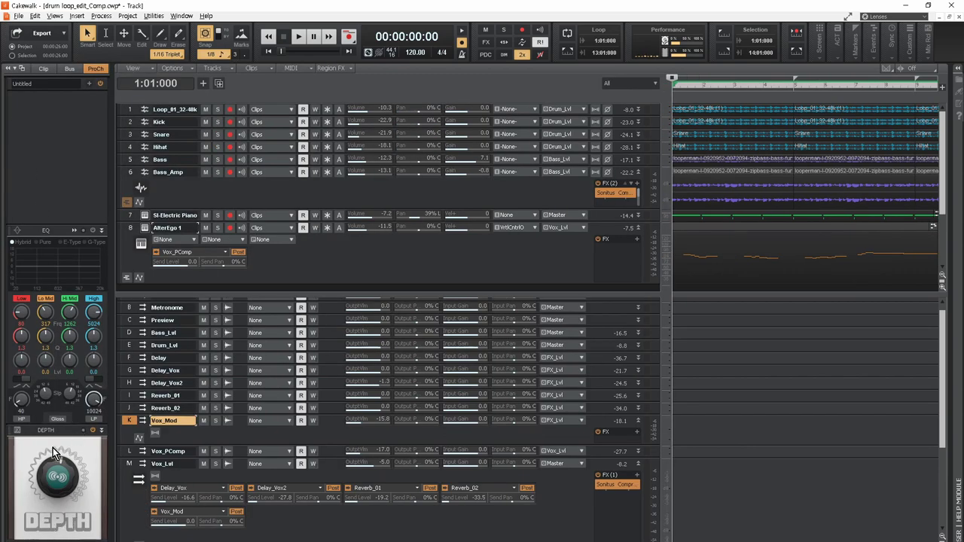
left_click(217, 227)
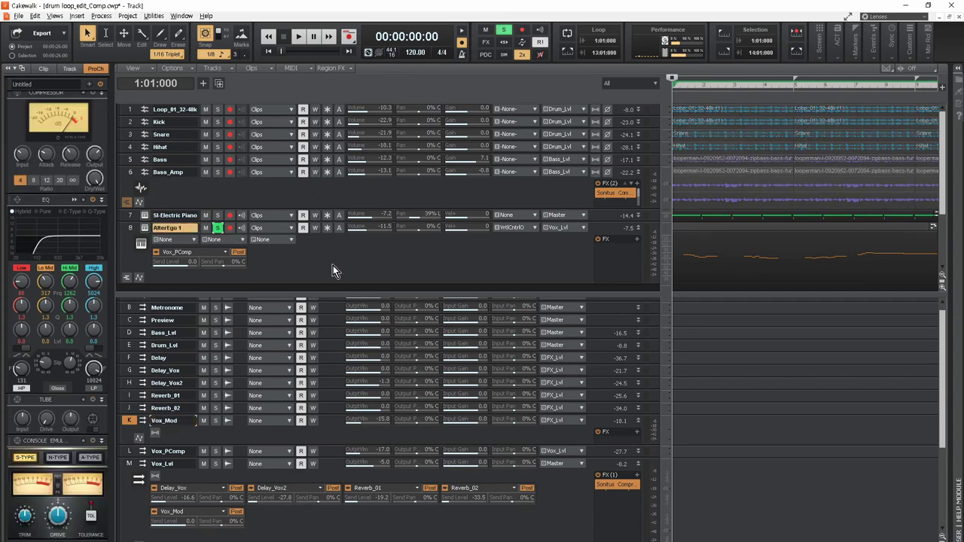
left_click(206, 421)
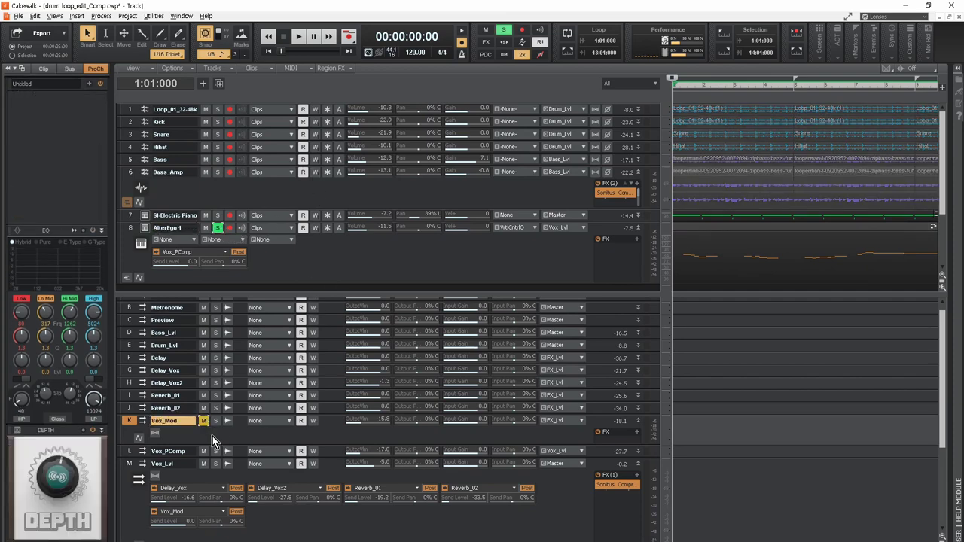
key("space")
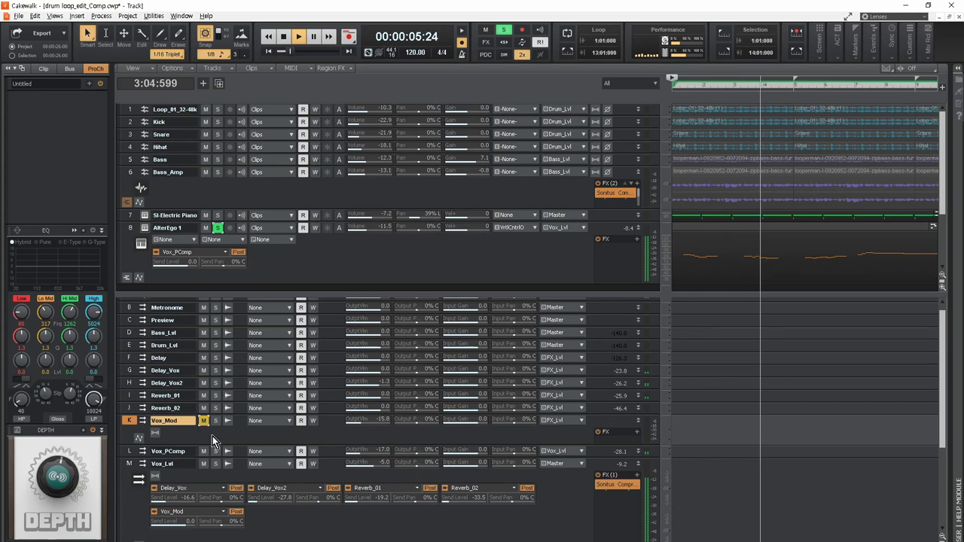
key("space")
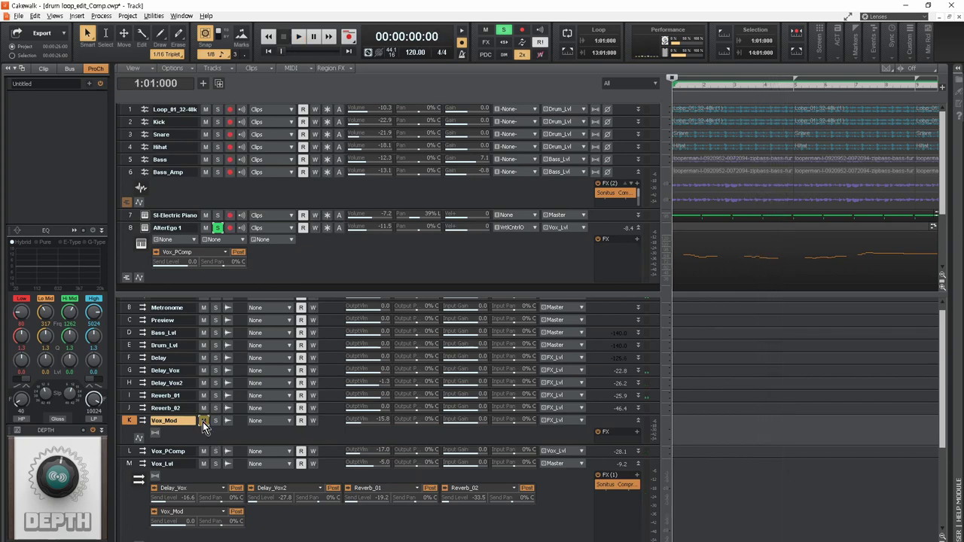
Step: Unmute the Vox_Mod bus, audition the soloed vocal with its modulation, and unsolo AlterEgo 1
left_click(203, 421)
key("space")
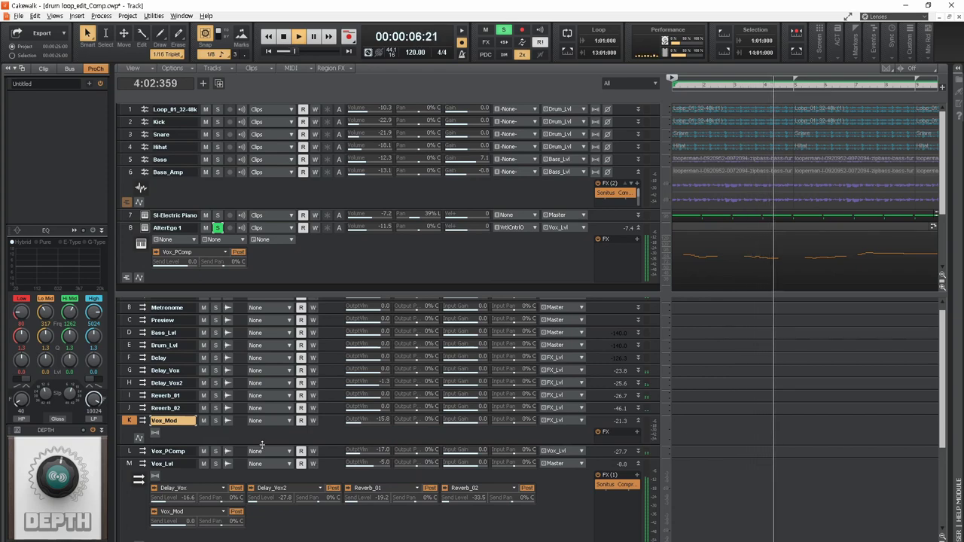
key("space")
left_click(217, 227)
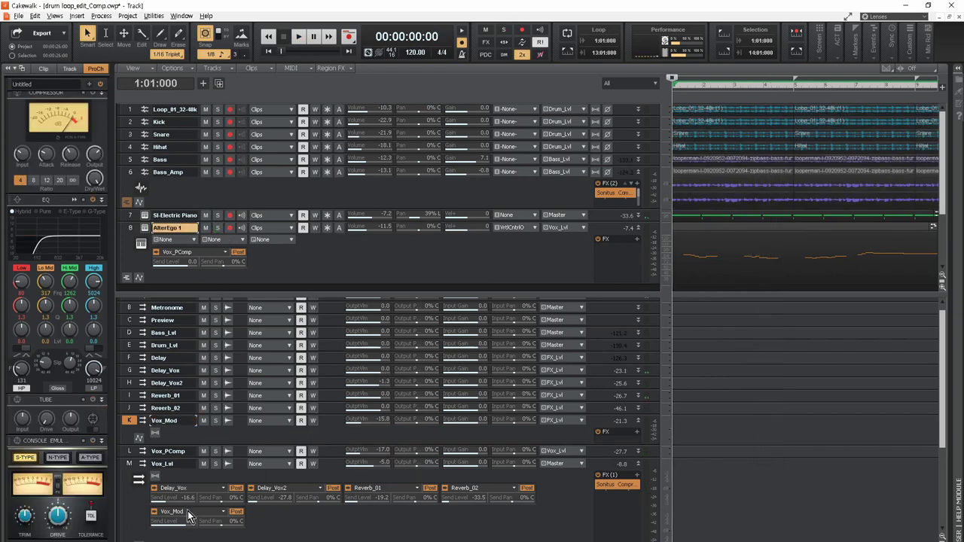
Step: Compare the full mix with the Vox_Mod bus muted and unmuted, playing it from the start each time
left_click(203, 422)
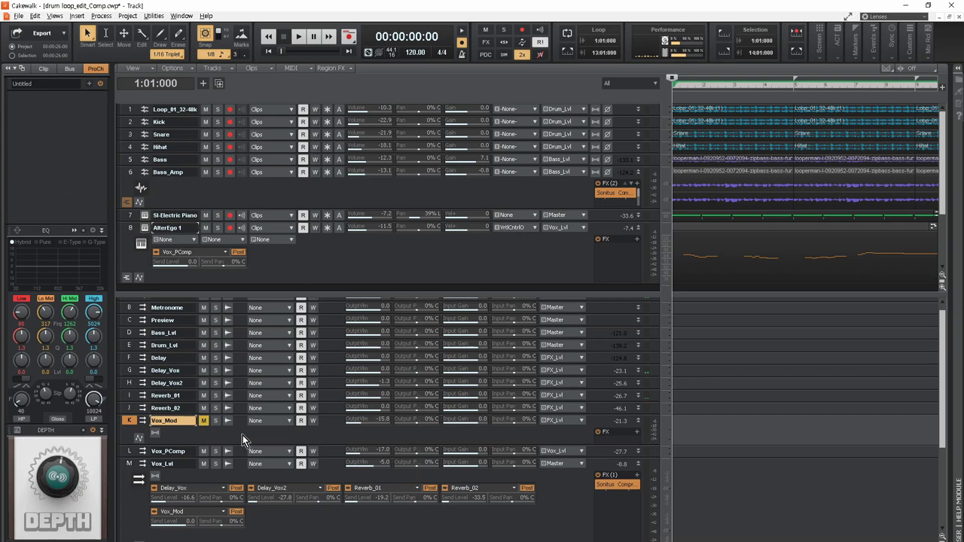
key("space")
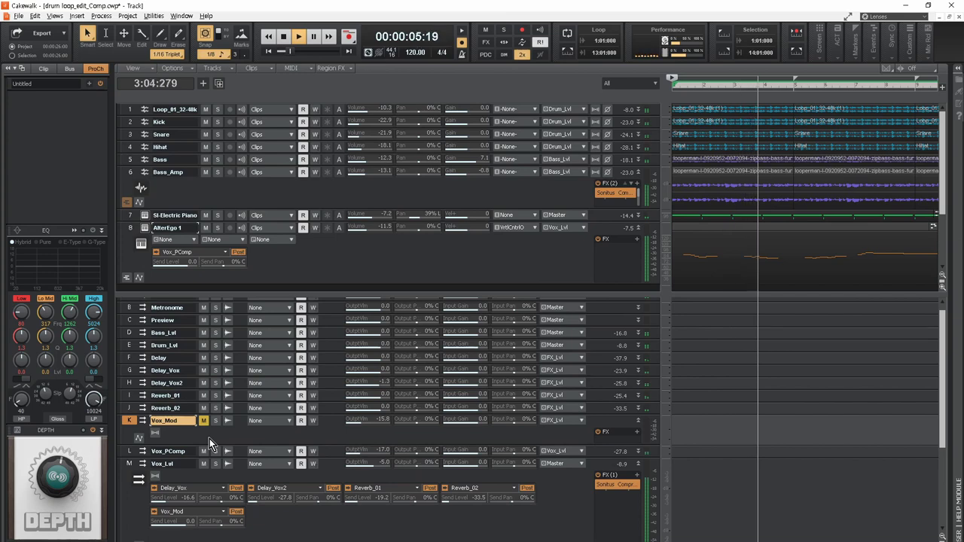
key("space")
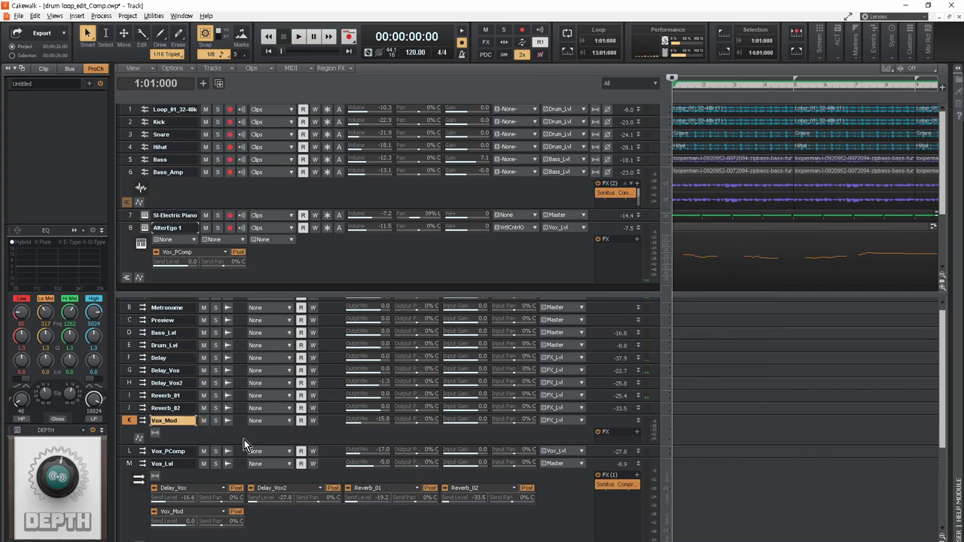
key("space")
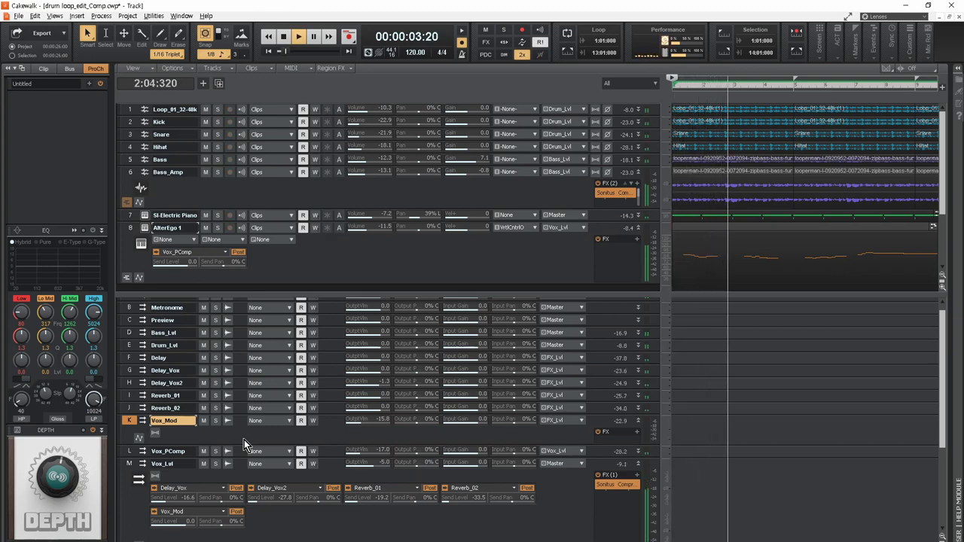
Step: Hide the inspector, collapse the bus strips, enlarge the Master bus and open its Sonitus Multiband and Boost11 plug-ins
left_click(8, 69)
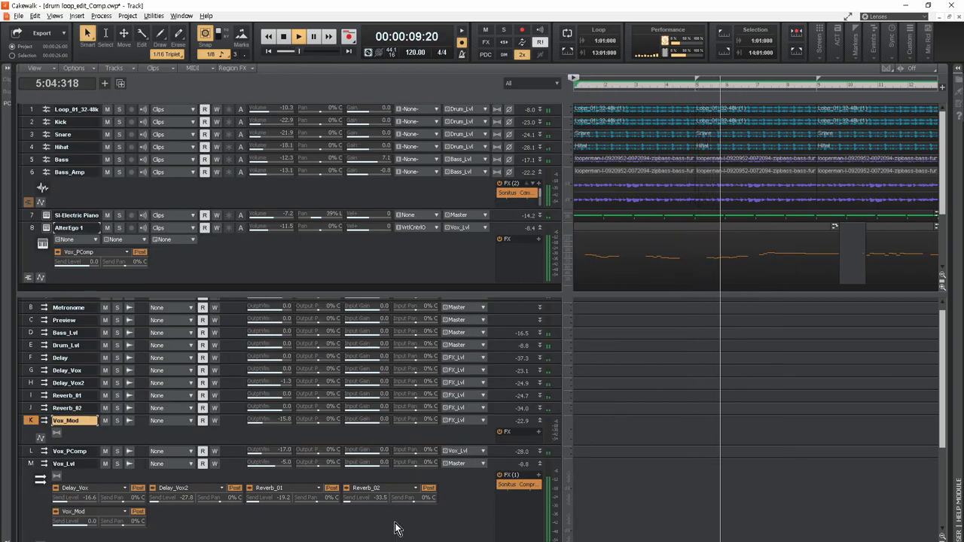
left_click_drag(397, 530, 369, 428)
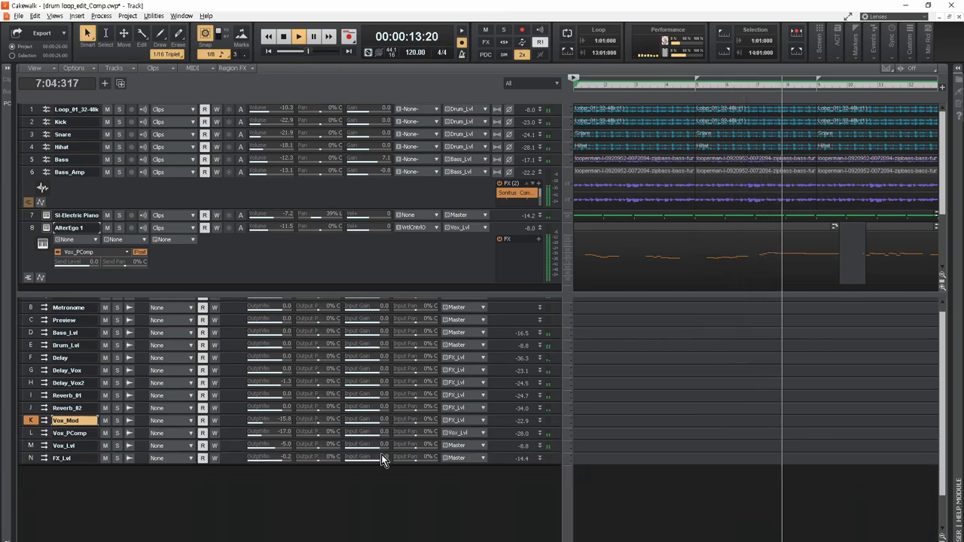
scroll(386, 470, "up", 1)
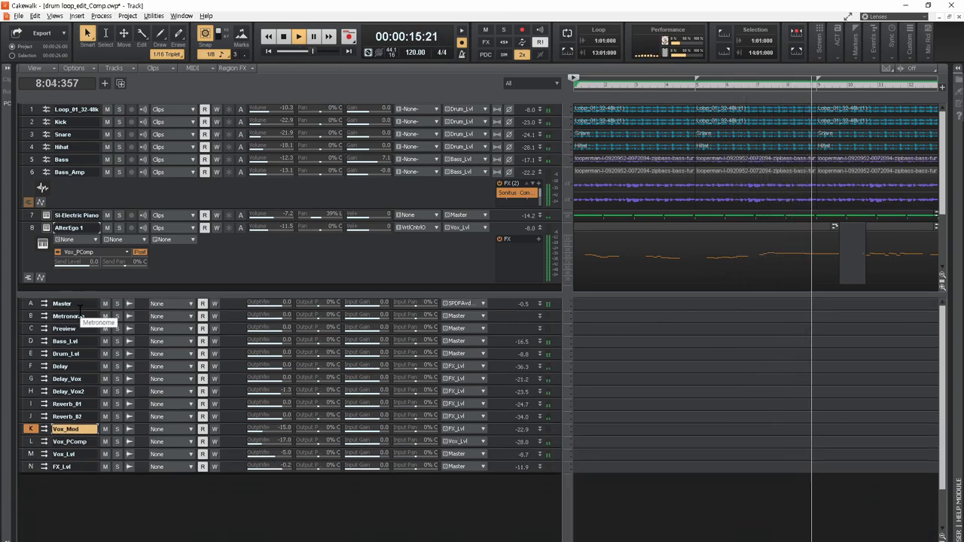
left_click_drag(80, 309, 490, 445)
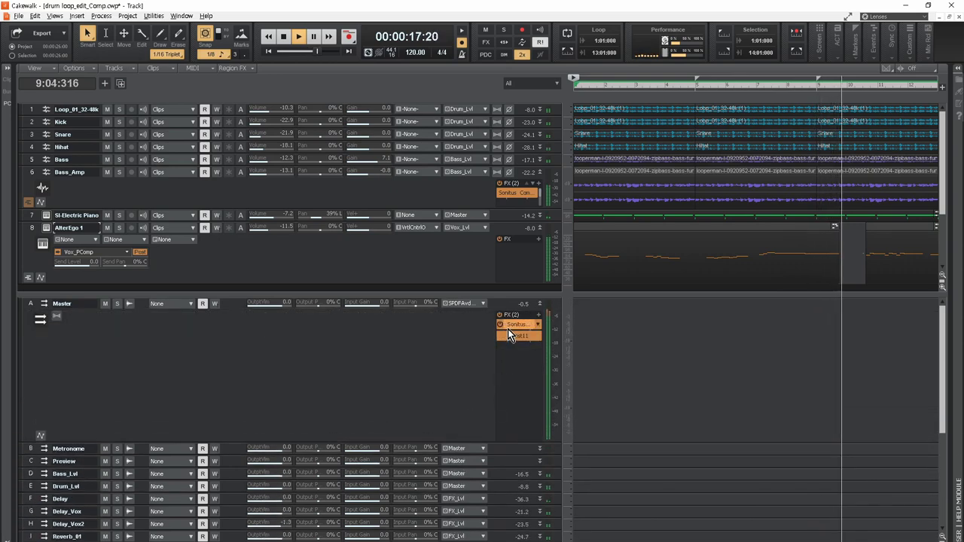
double_click(511, 325)
double_click(518, 336)
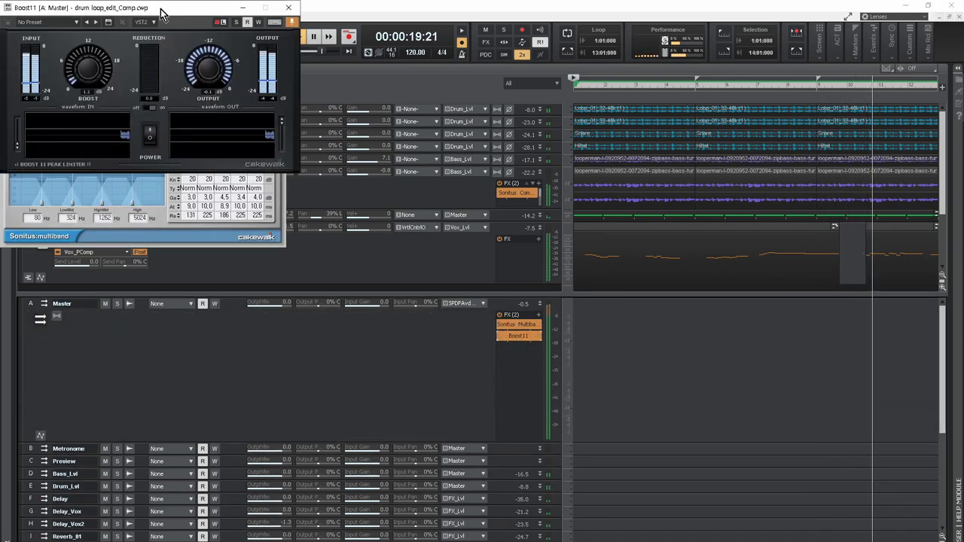
Step: Place the Master bus's Sonitus Multiband and Boost11 windows side by side over the bus pane during playback
left_click_drag(160, 15, 488, 62)
left_click(166, 9)
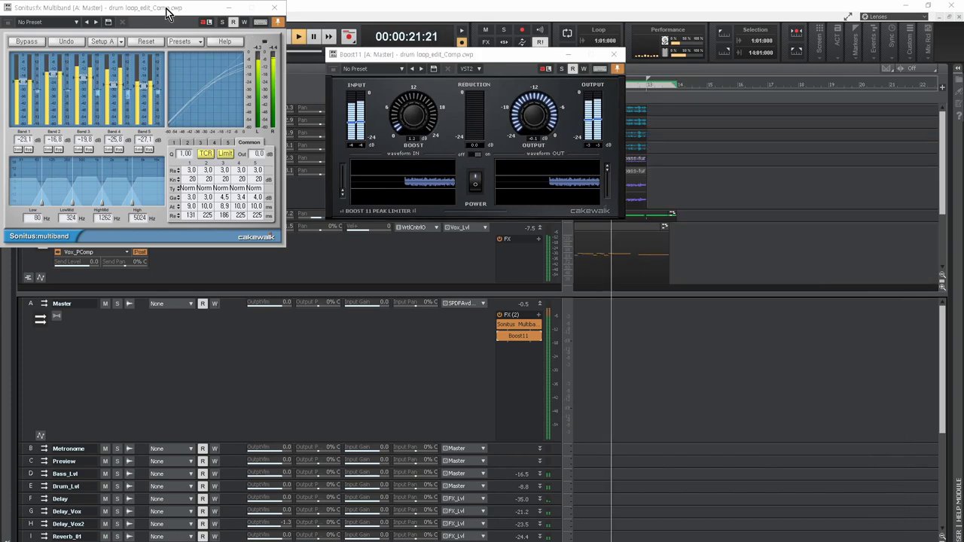
left_click_drag(166, 9, 260, 244)
left_click_drag(518, 63, 616, 269)
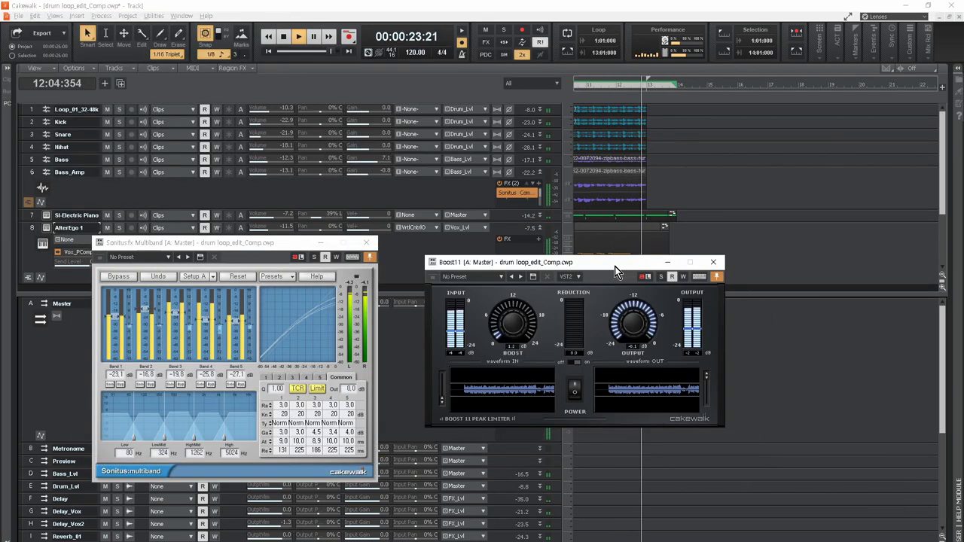
Step: Stop playback, move Boost11 clear of the Master effects rack, bypass the rack and play the mix from the start
key("space")
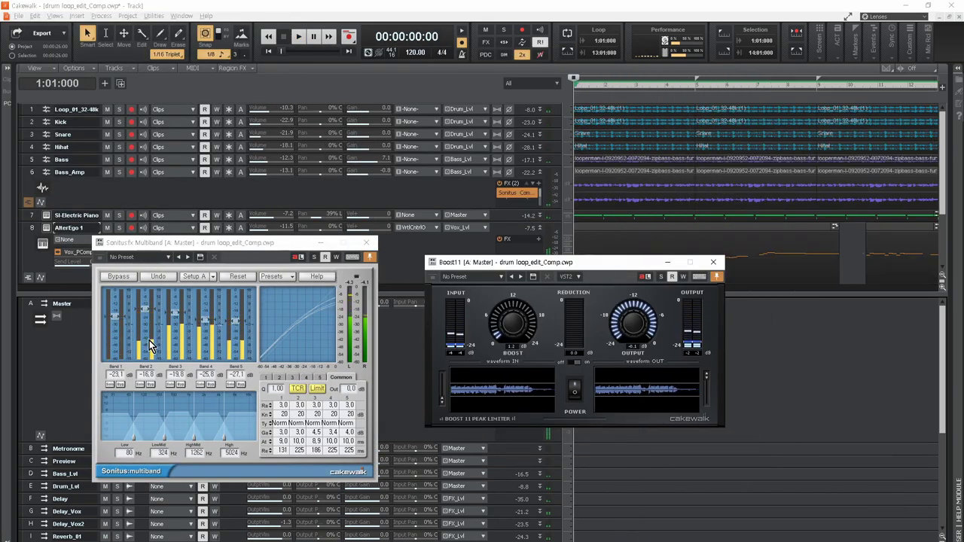
left_click_drag(613, 259, 812, 119)
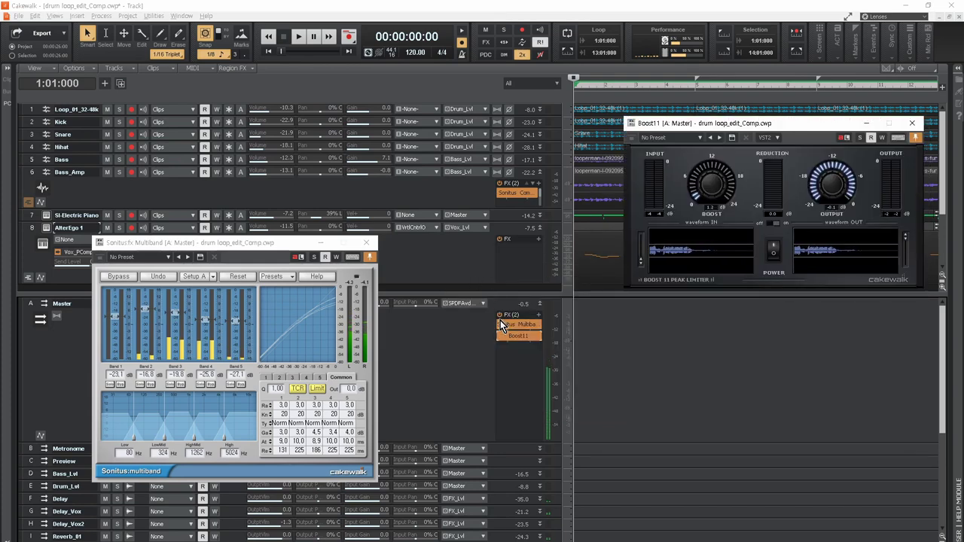
left_click(500, 317)
key("space")
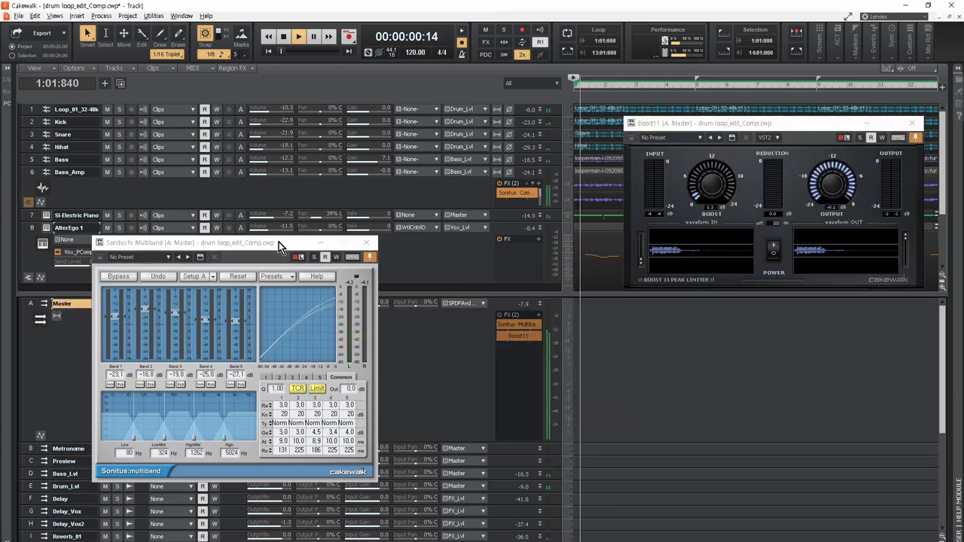
Step: Reposition the Sonitus Multiband and Boost11 windows and browse the Multiband's Sonitus:fx factory presets without loading one
left_click_drag(278, 242, 351, 222)
left_click_drag(756, 124, 602, 246)
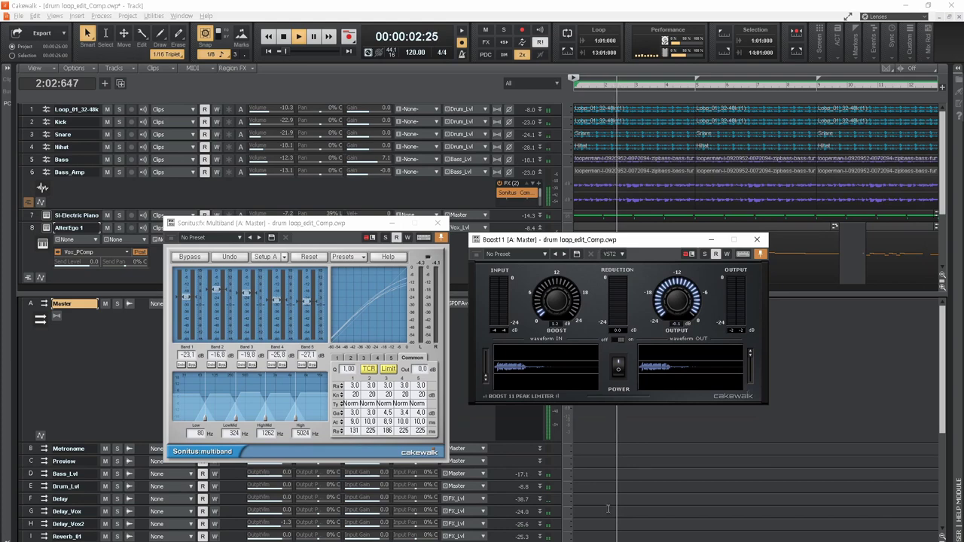
left_click(358, 259)
mouse_move(366, 294)
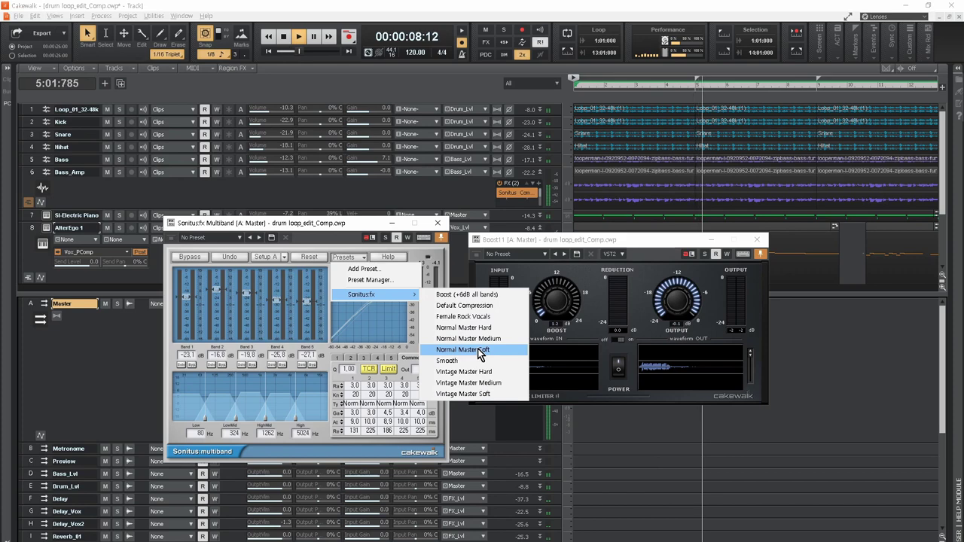
left_click(652, 243)
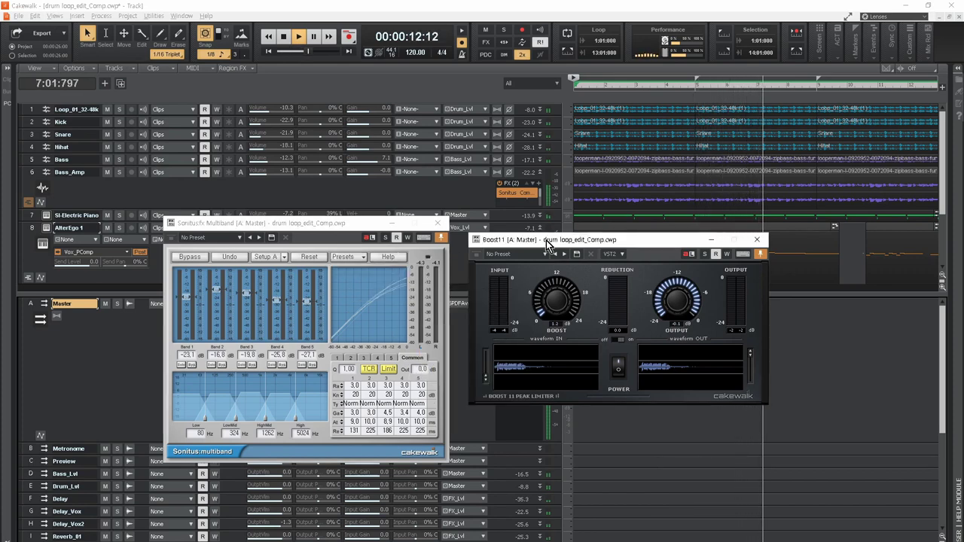
Step: Uncover the Master effects rack, re-enable its effects and replay the mix from the start for comparison
left_click_drag(546, 240, 675, 243)
key("space")
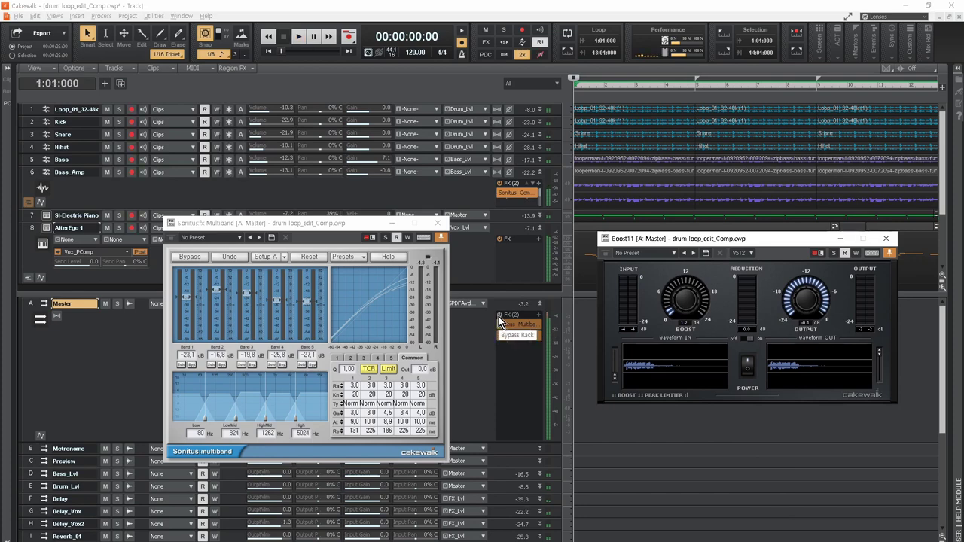
key("space")
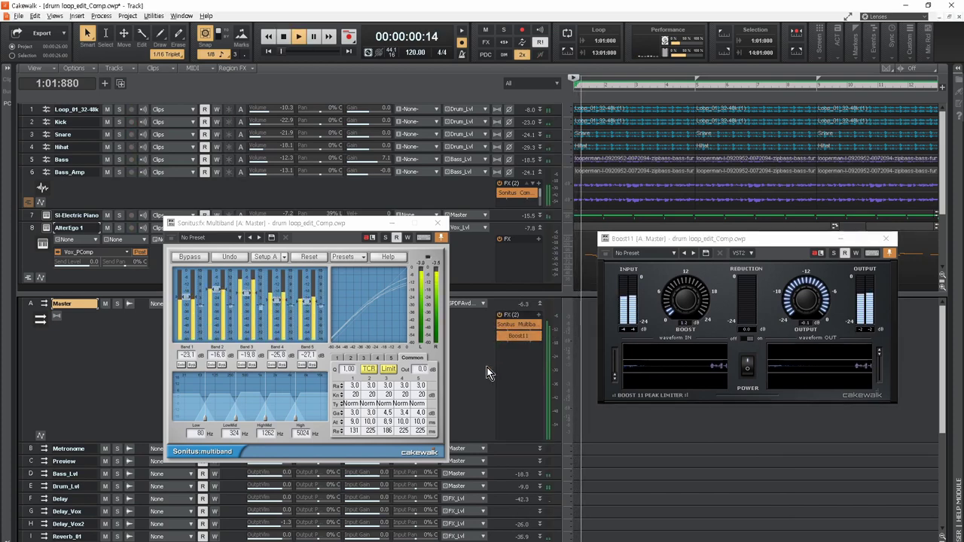